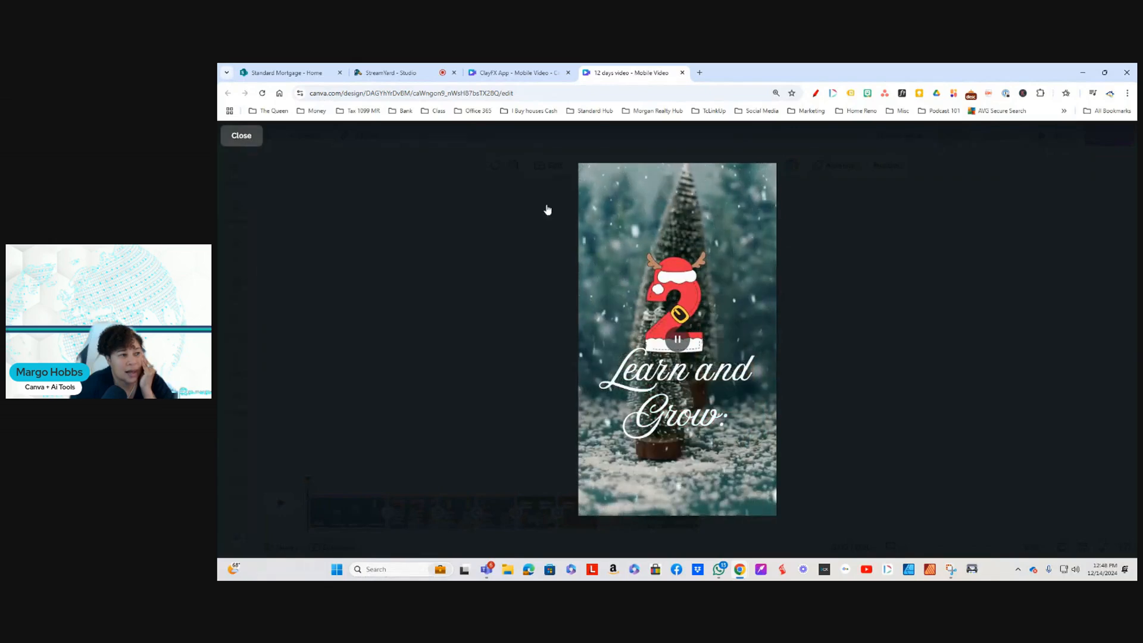
Step: Exit the full-screen preview, switch to the ClayFX App design, and return from its recently used elements to the main library
key(Escape)
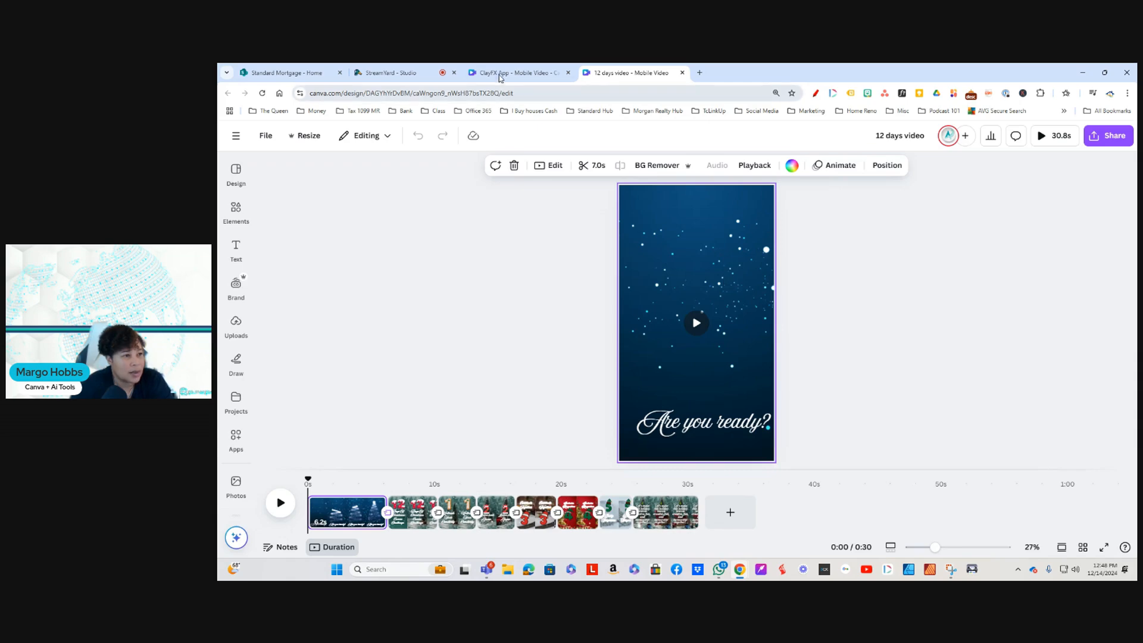
click(522, 72)
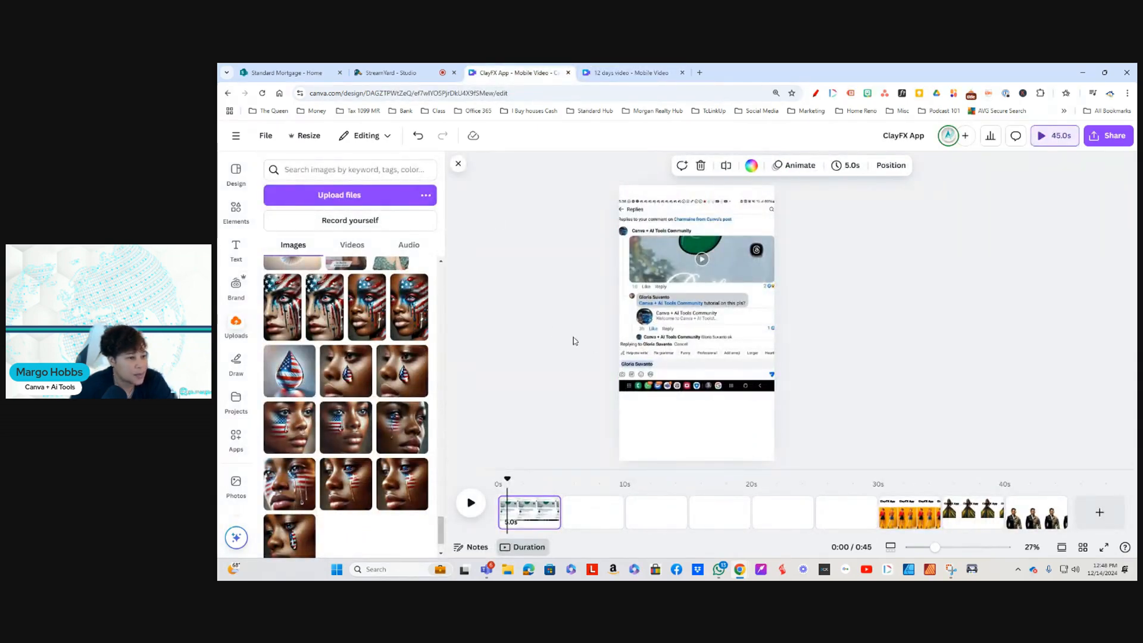
click(237, 210)
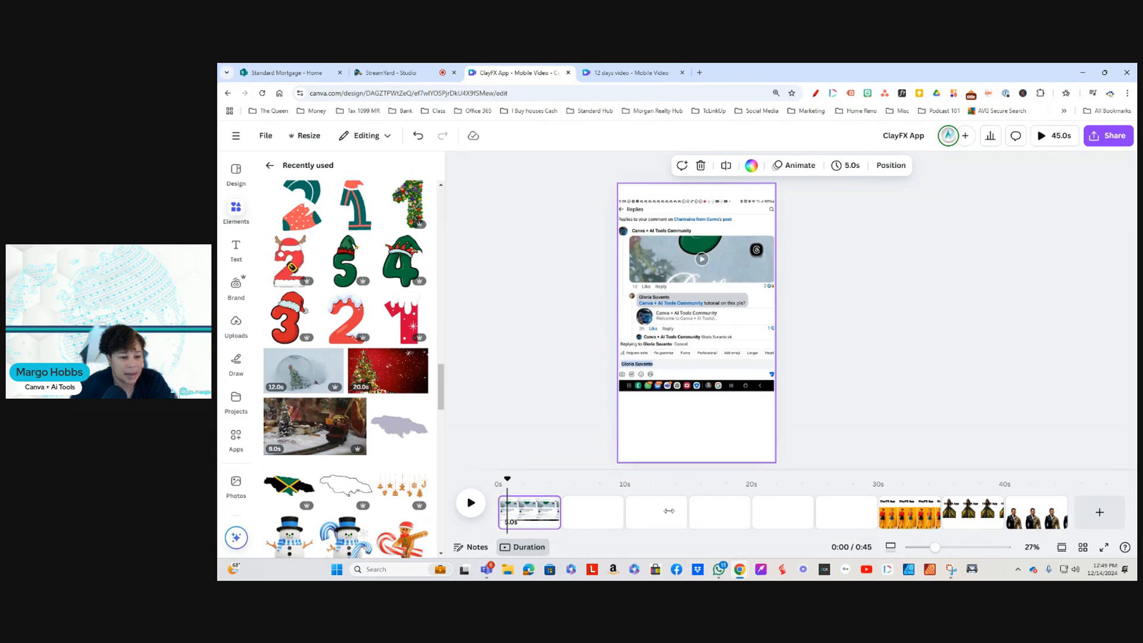
click(583, 520)
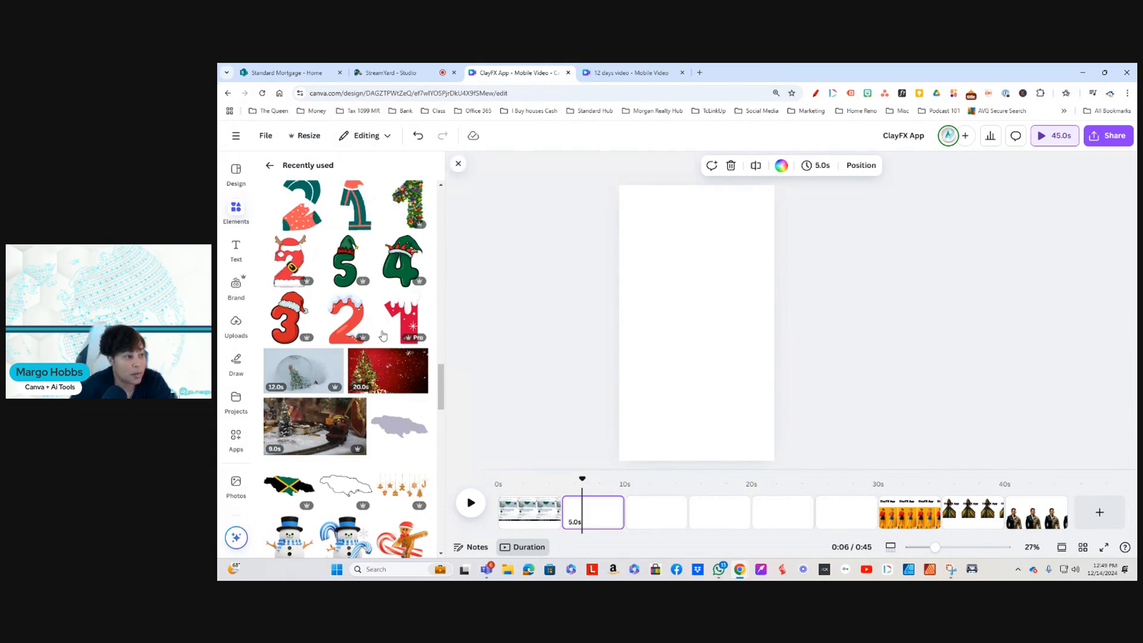
scroll(342, 235, up, 3)
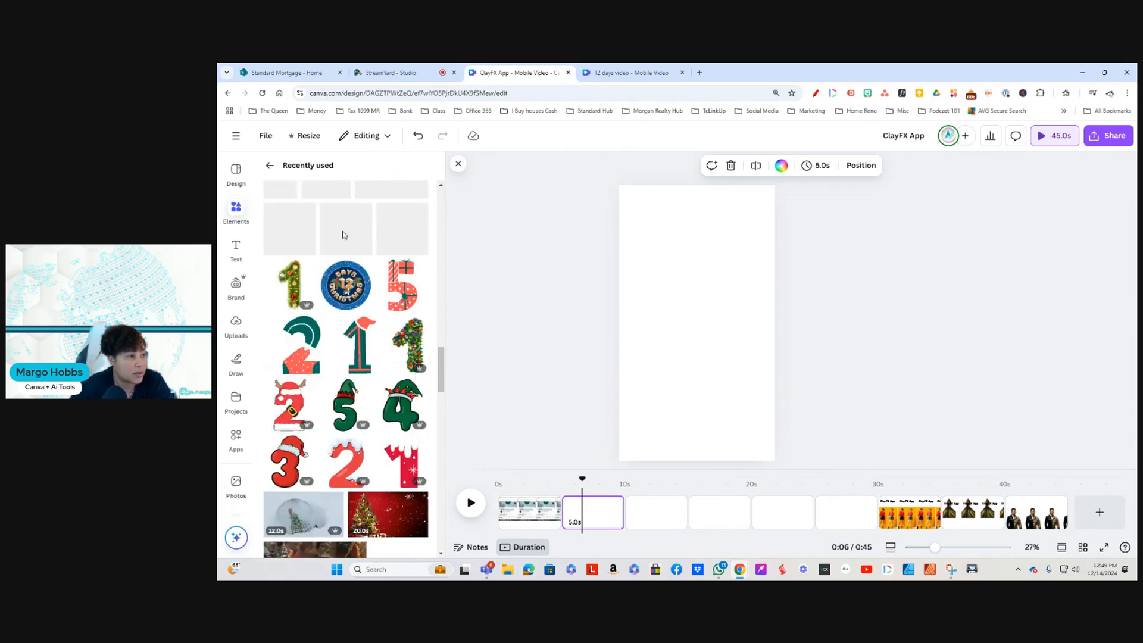
click(270, 167)
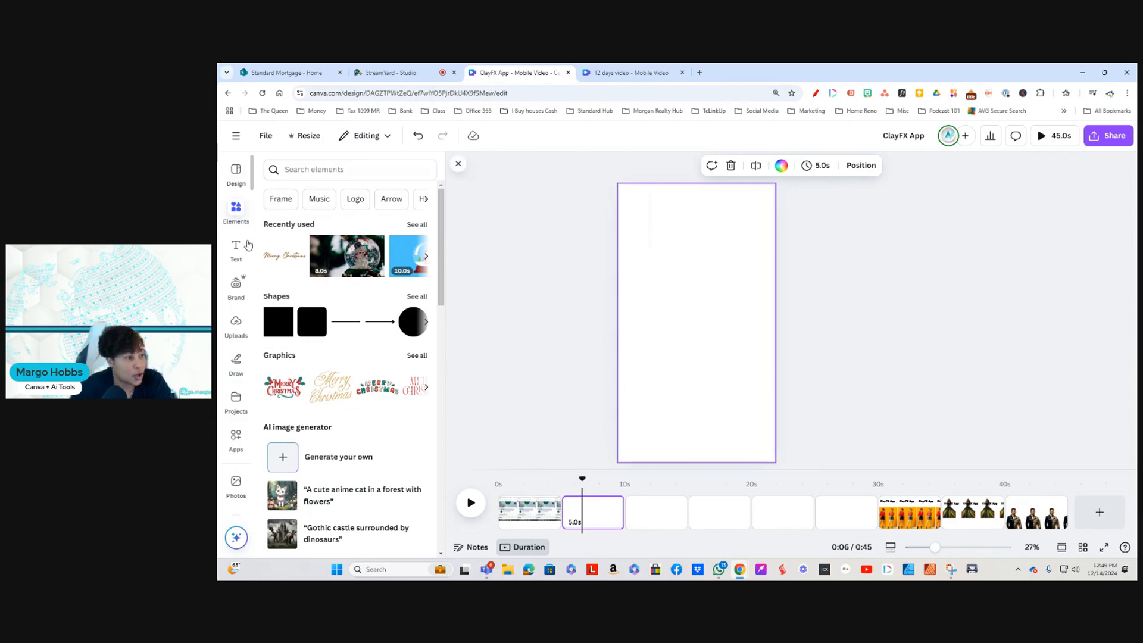
scroll(669, 407, up, 1)
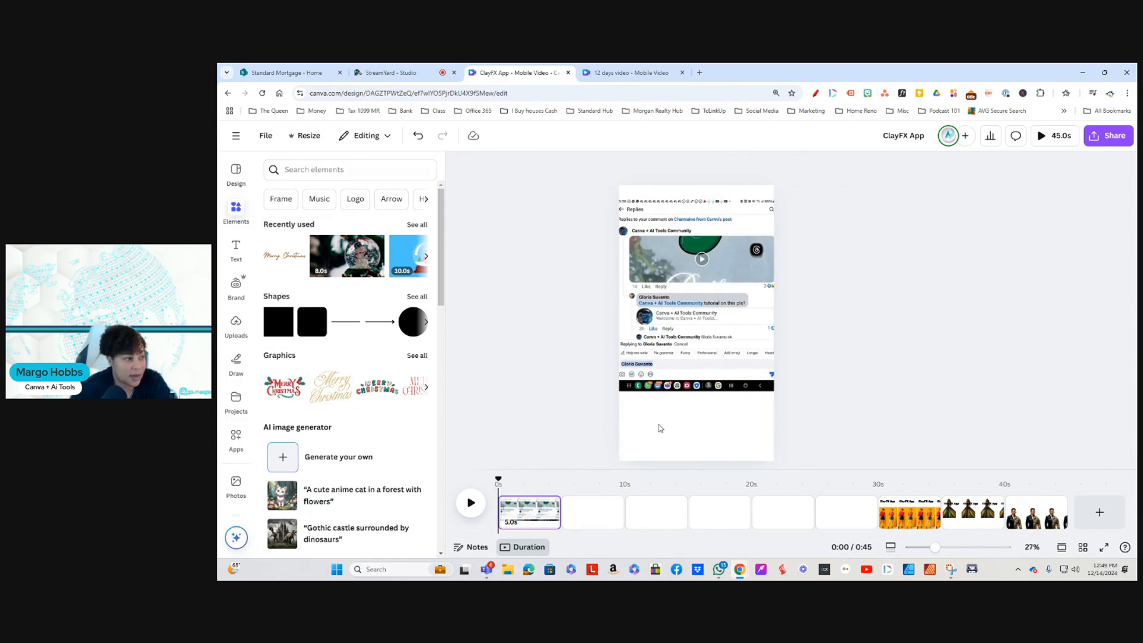
click(236, 137)
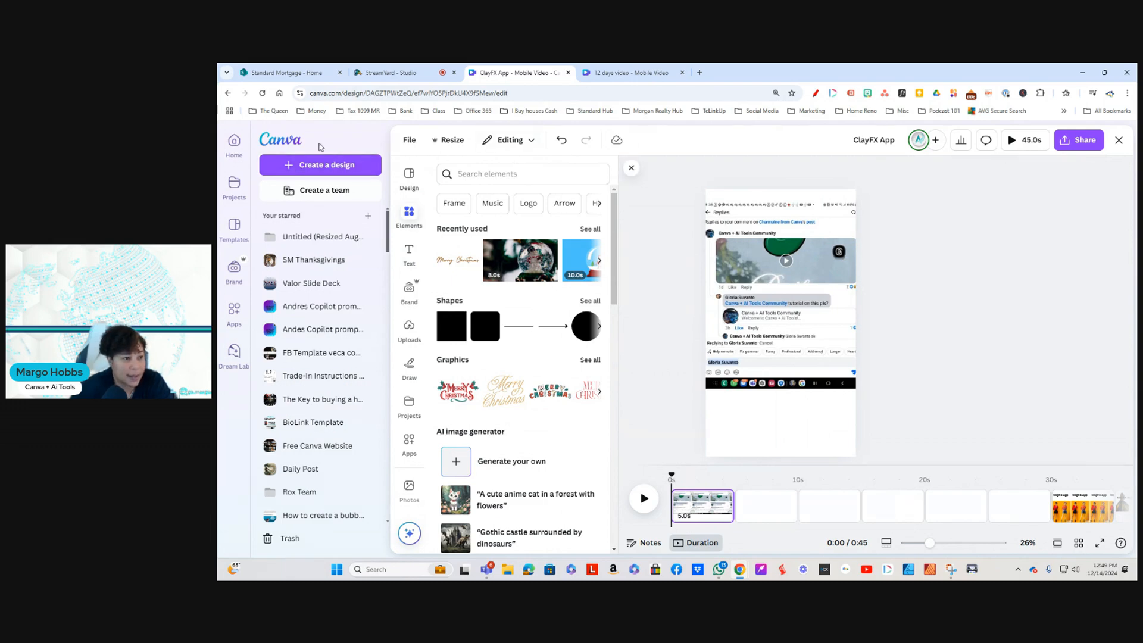
click(632, 168)
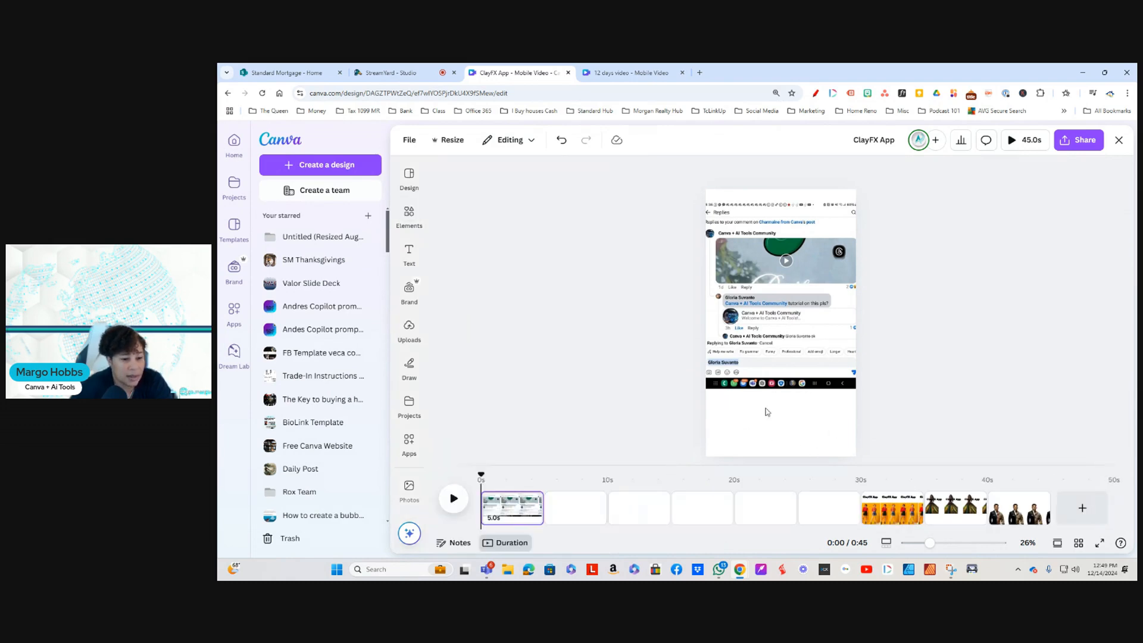
Step: With the blank second page selected, search the elements for CHRISTMAS VIDEO and list all matching videos
click(576, 507)
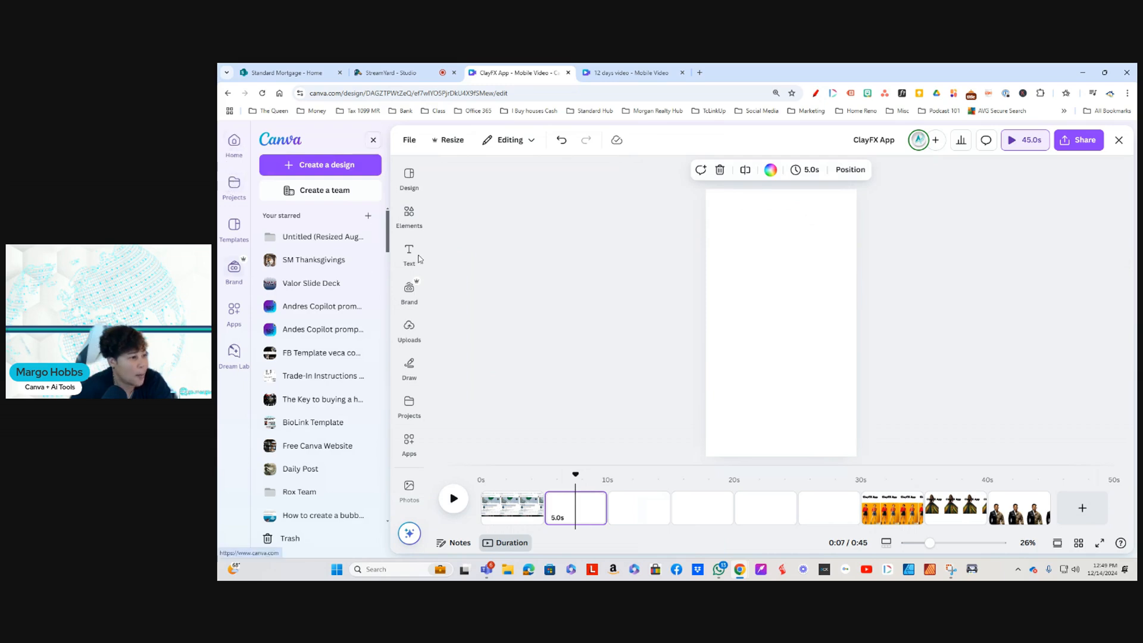
click(407, 213)
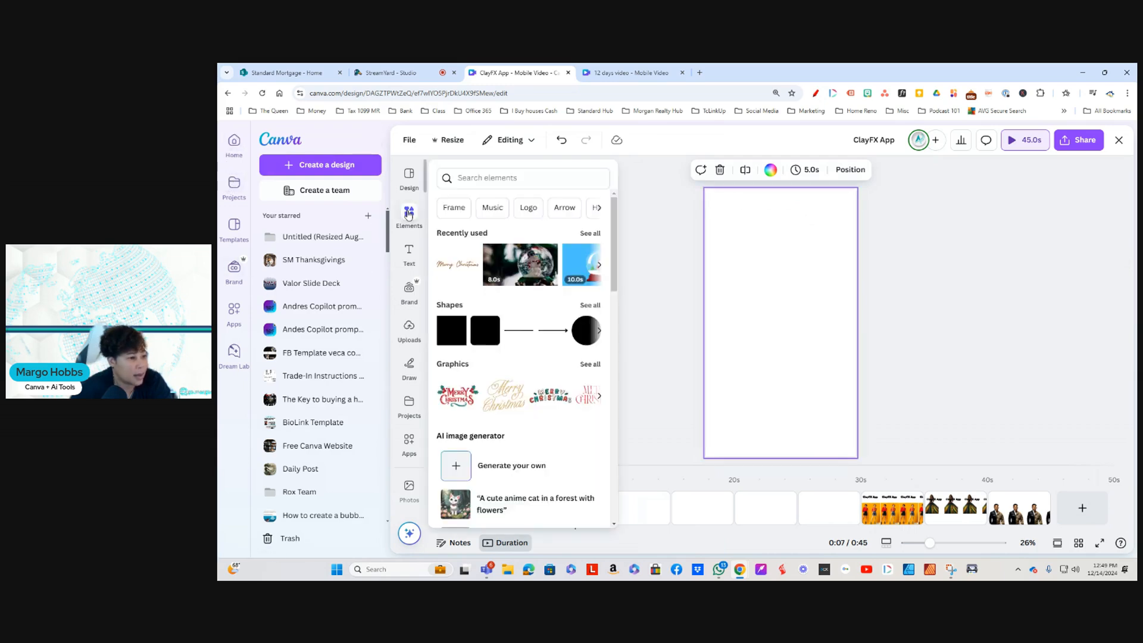
click(545, 174)
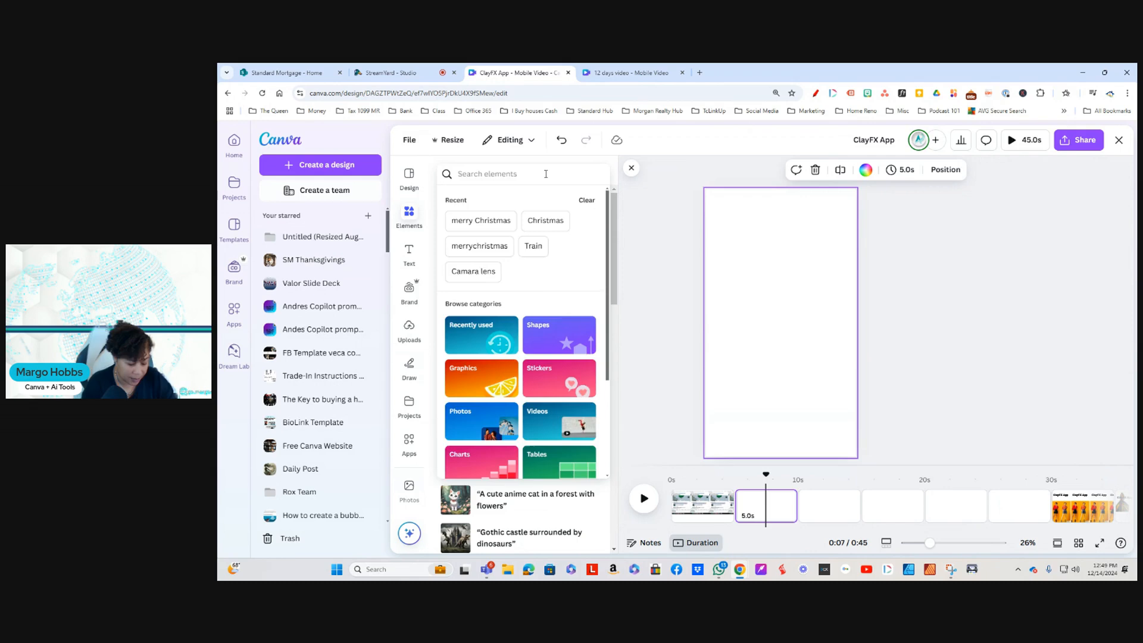
text(CHRISTMA)
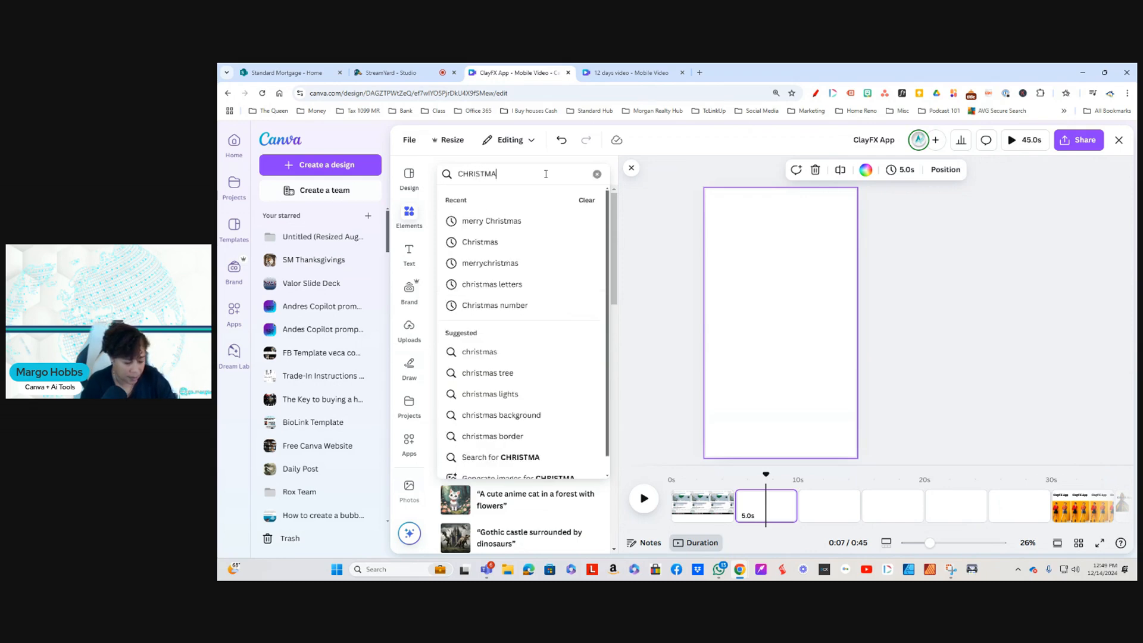
text(S VIDEO)
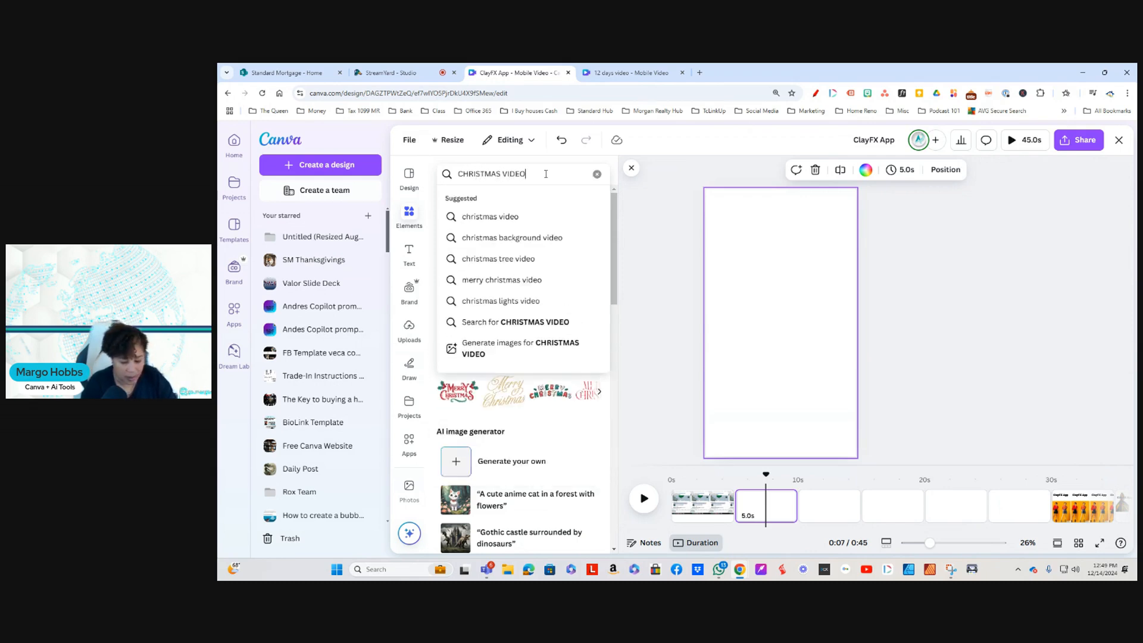
key(Return)
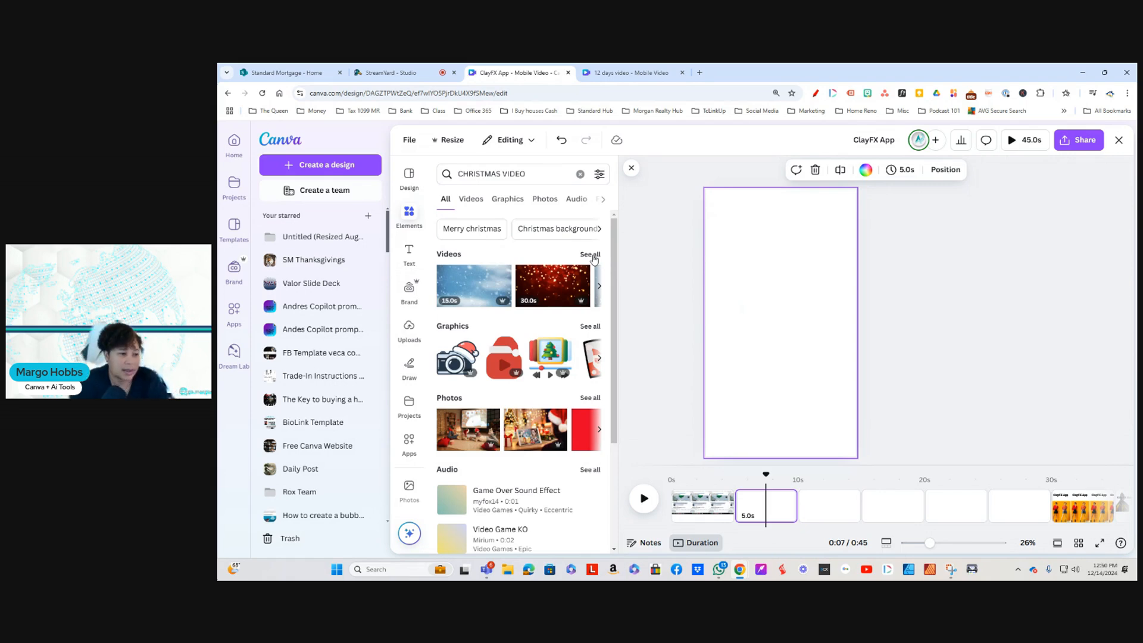
click(589, 255)
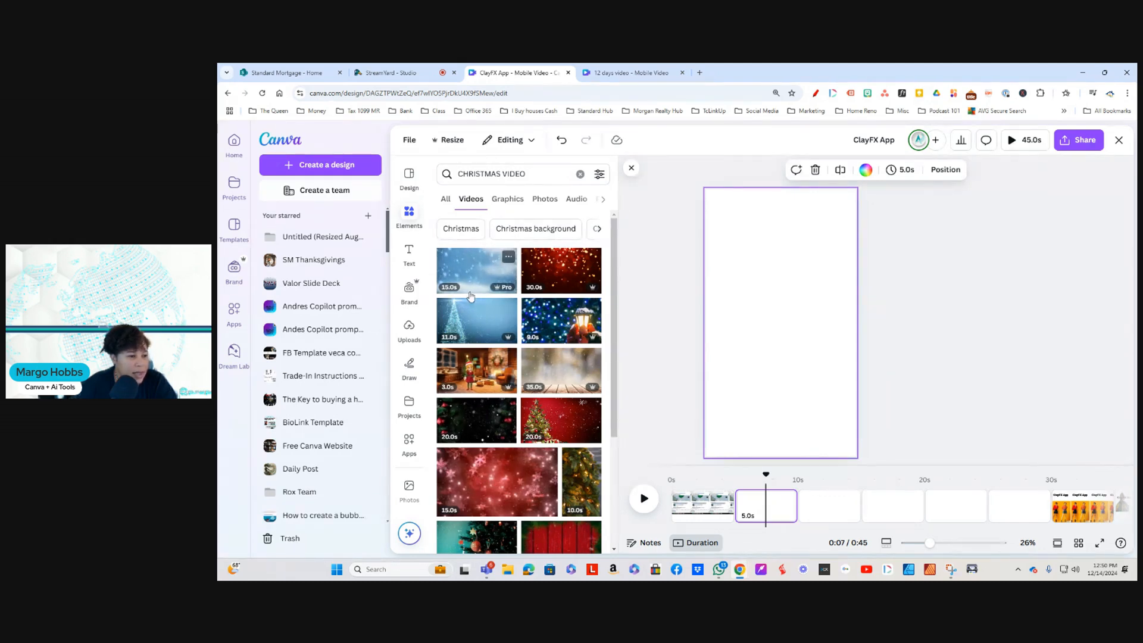
click(470, 296)
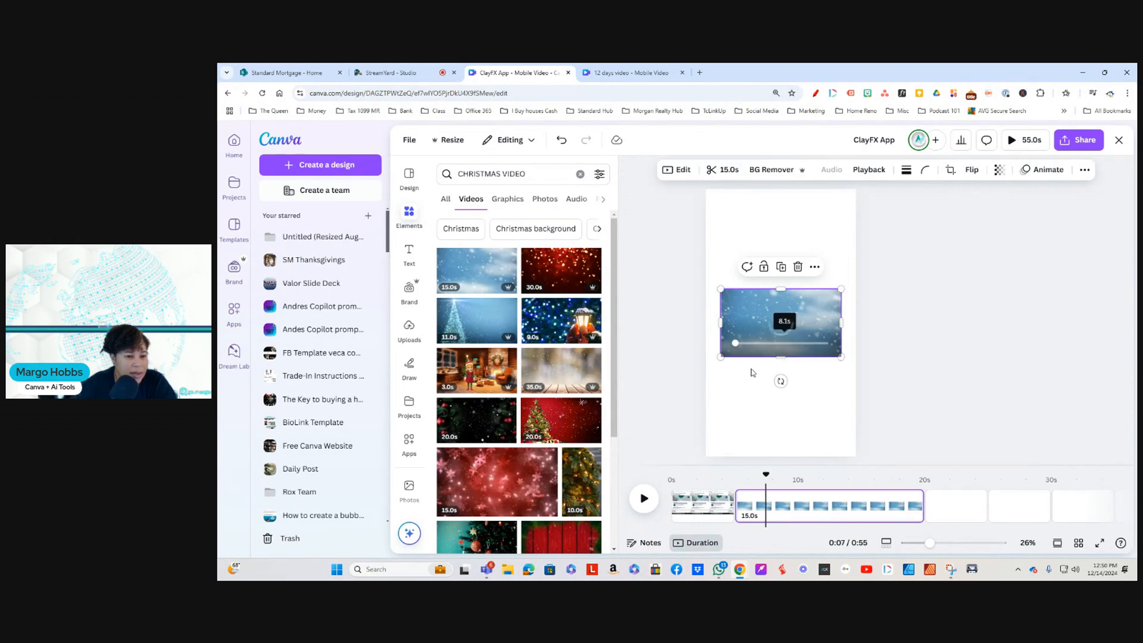
click(781, 327)
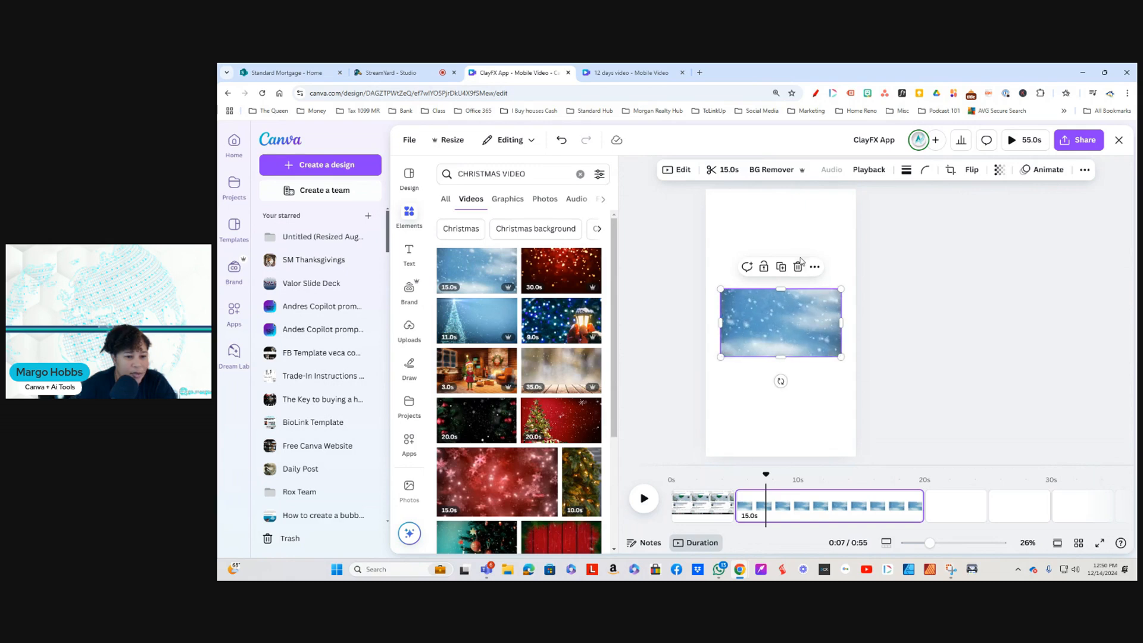
key(Delete)
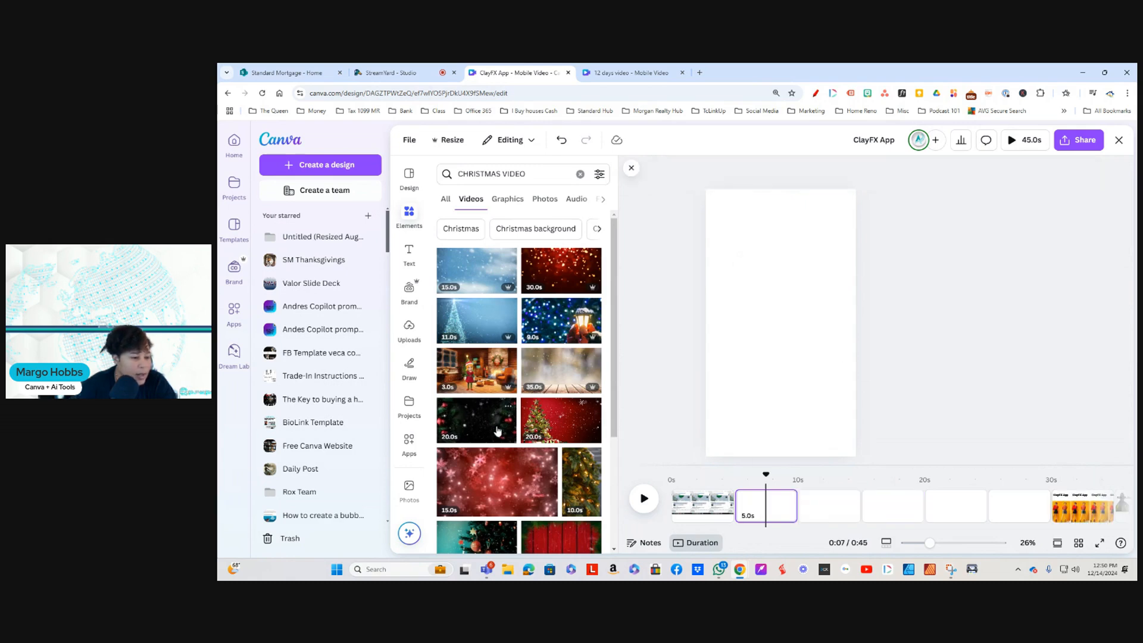
click(467, 366)
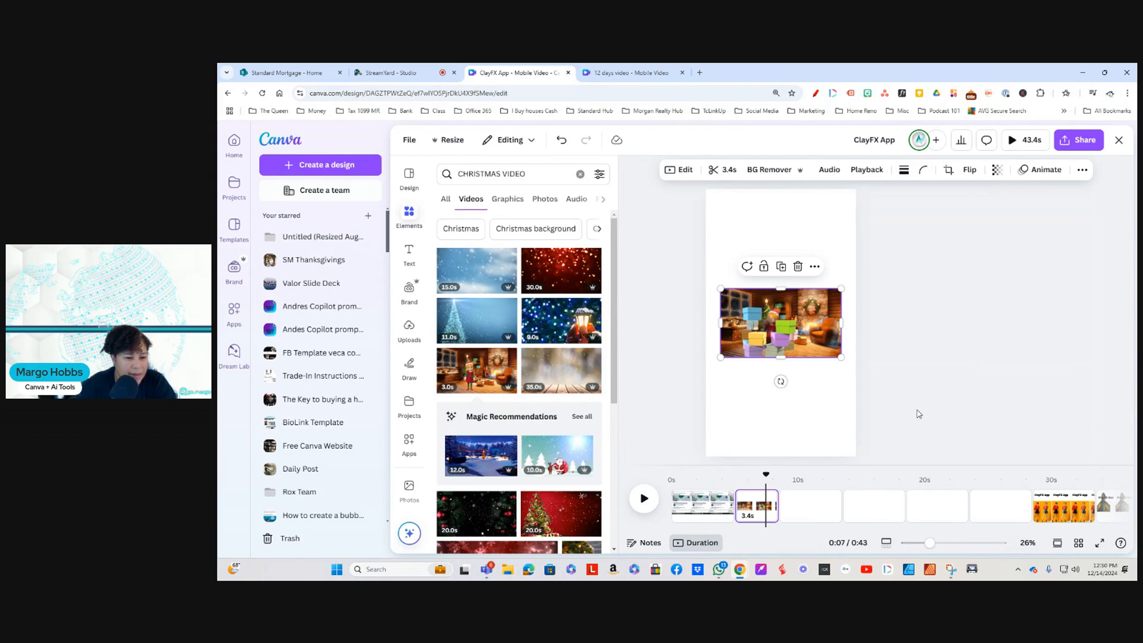
click(798, 266)
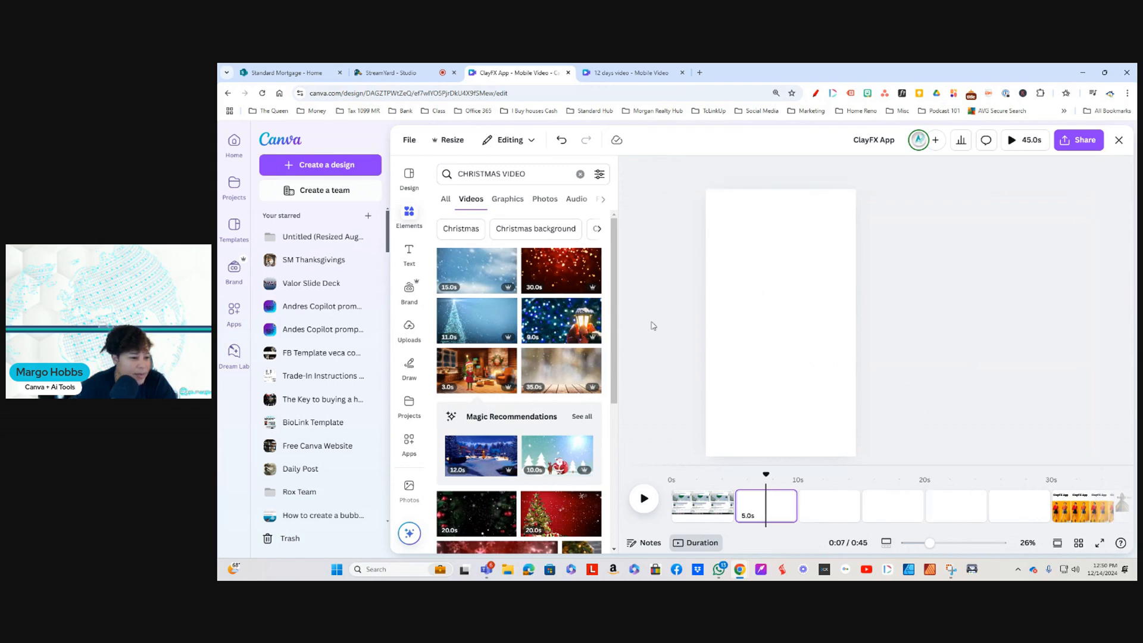
Step: Add the 11-second blue glittering Christmas tree video to the second page and set it as the background
scroll(539, 453, down, 3)
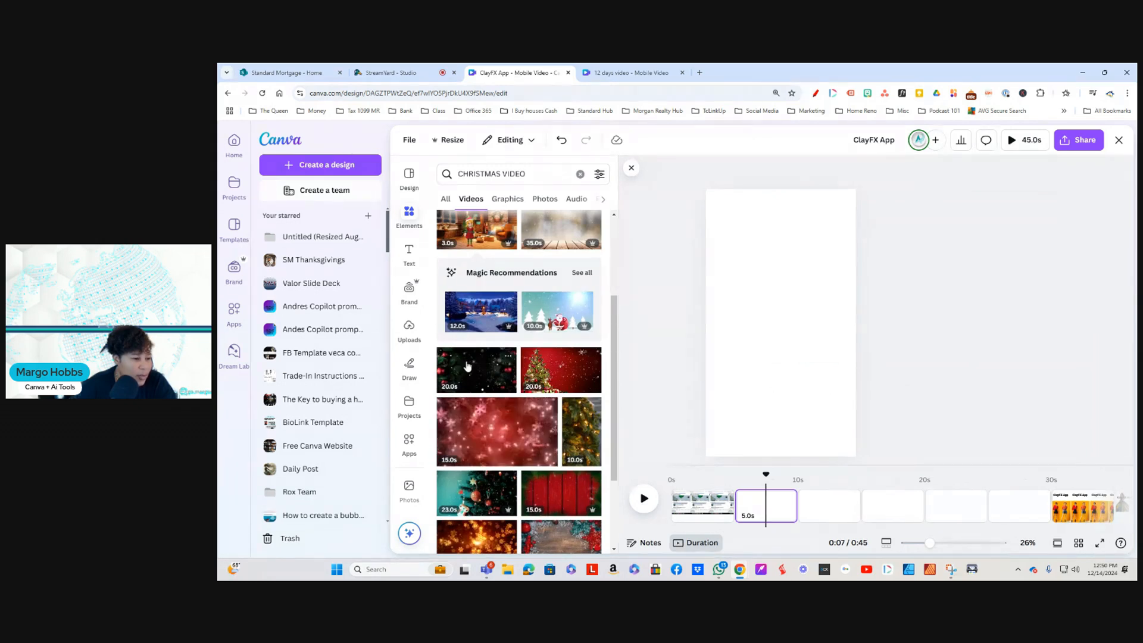
scroll(512, 444, down, 10)
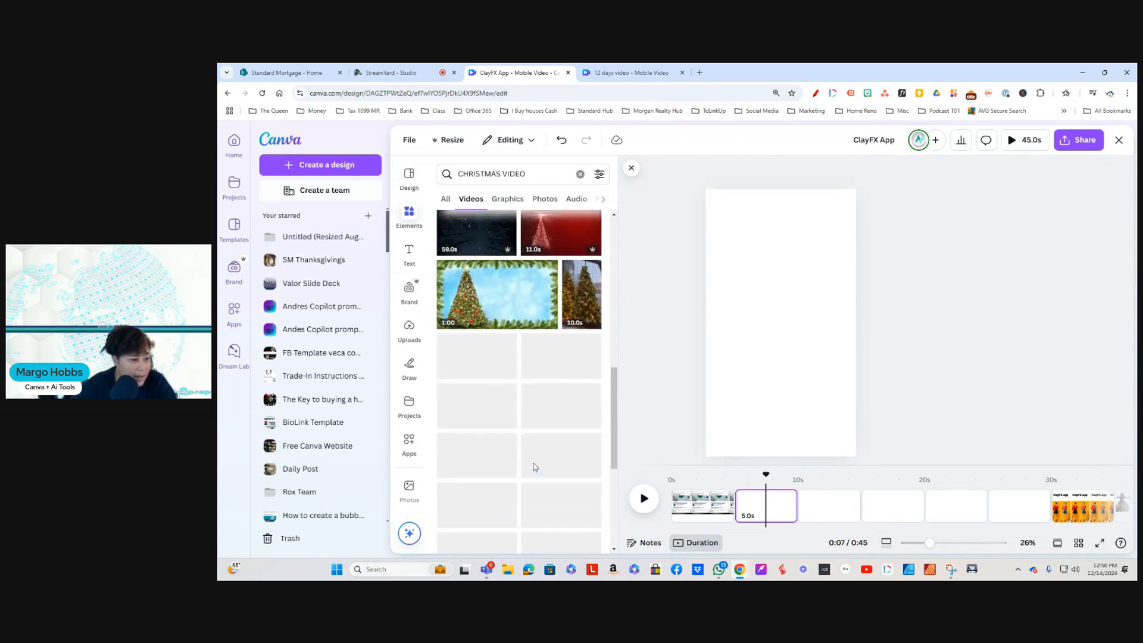
scroll(534, 467, up, 10)
scroll(534, 468, up, 2)
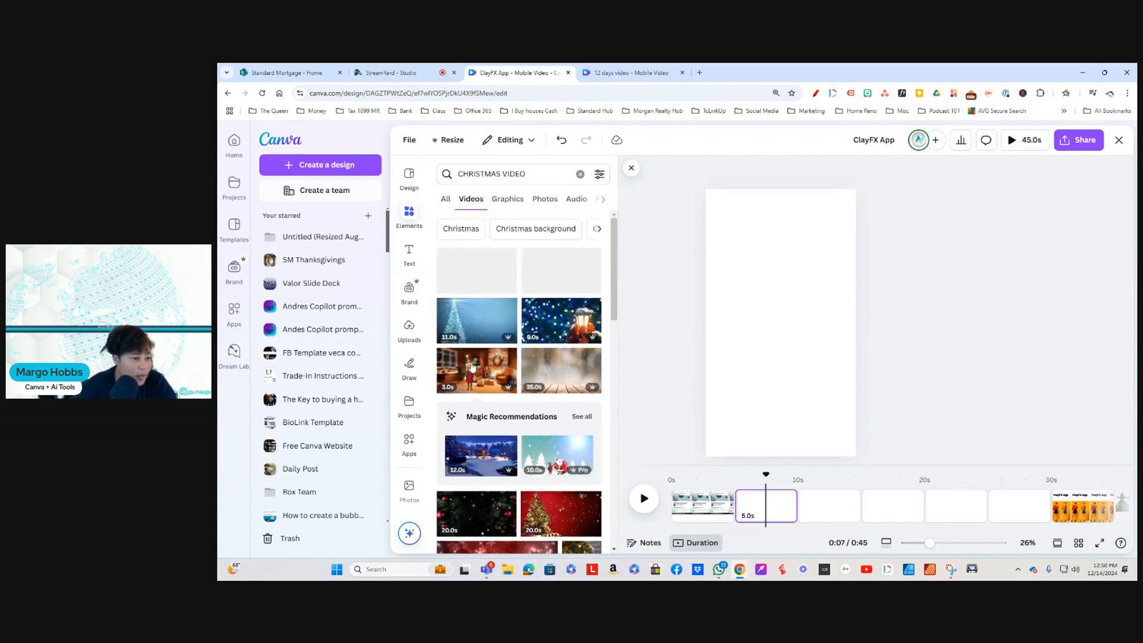
click(486, 320)
right_click(796, 330)
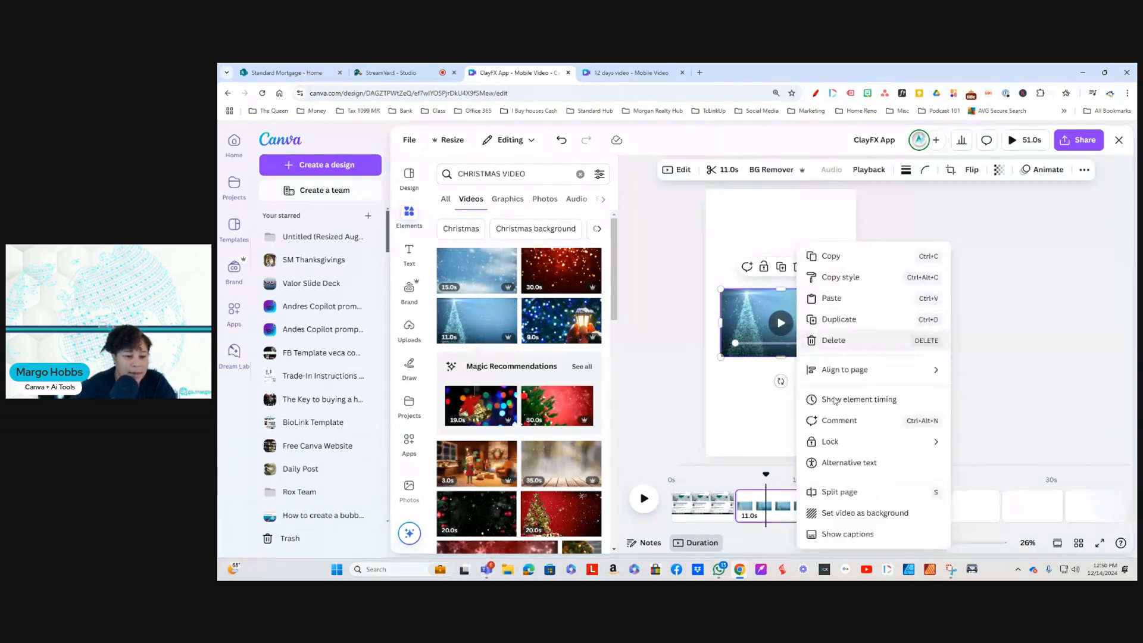
click(851, 515)
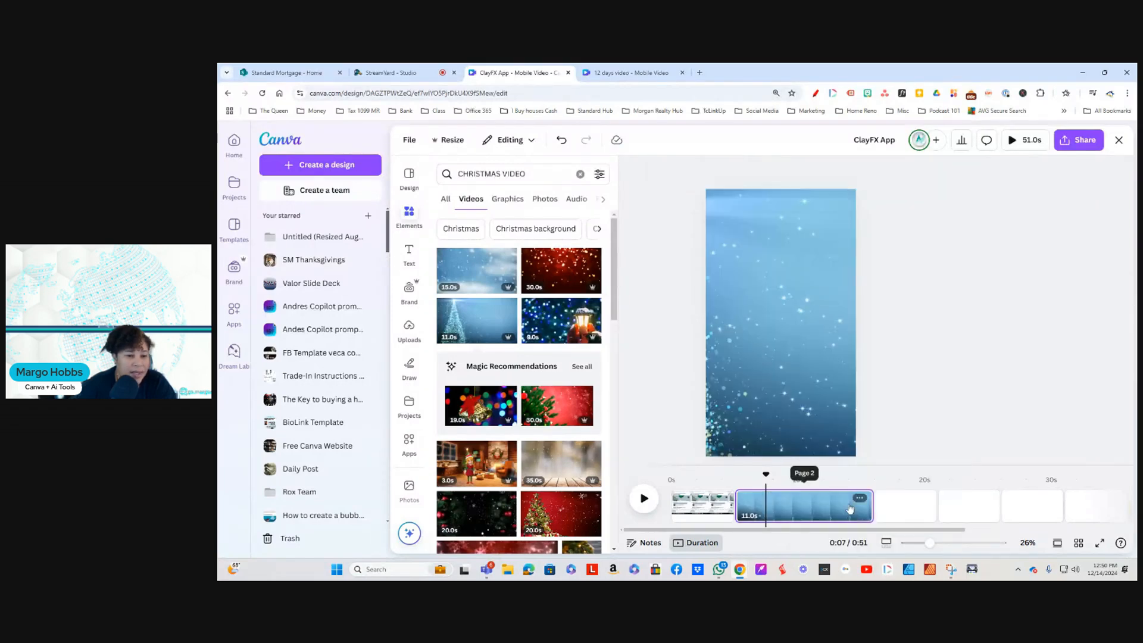
Step: Reposition the background video's crop so the glittering Christmas tree is centred in the page frame
double_click(771, 369)
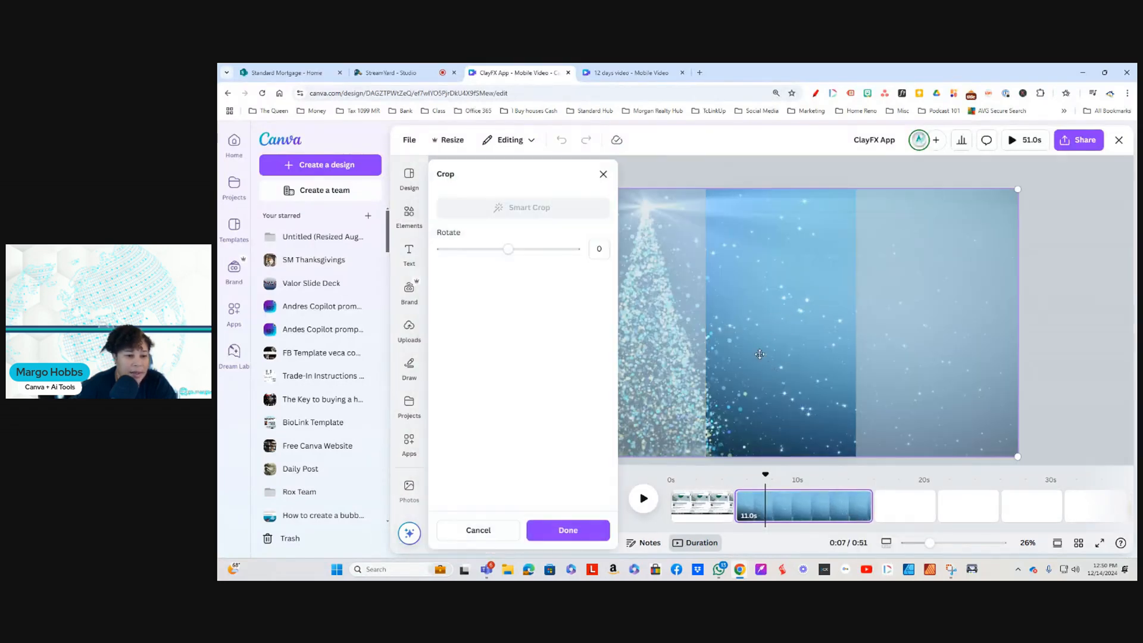
drag(785, 340, 891, 349)
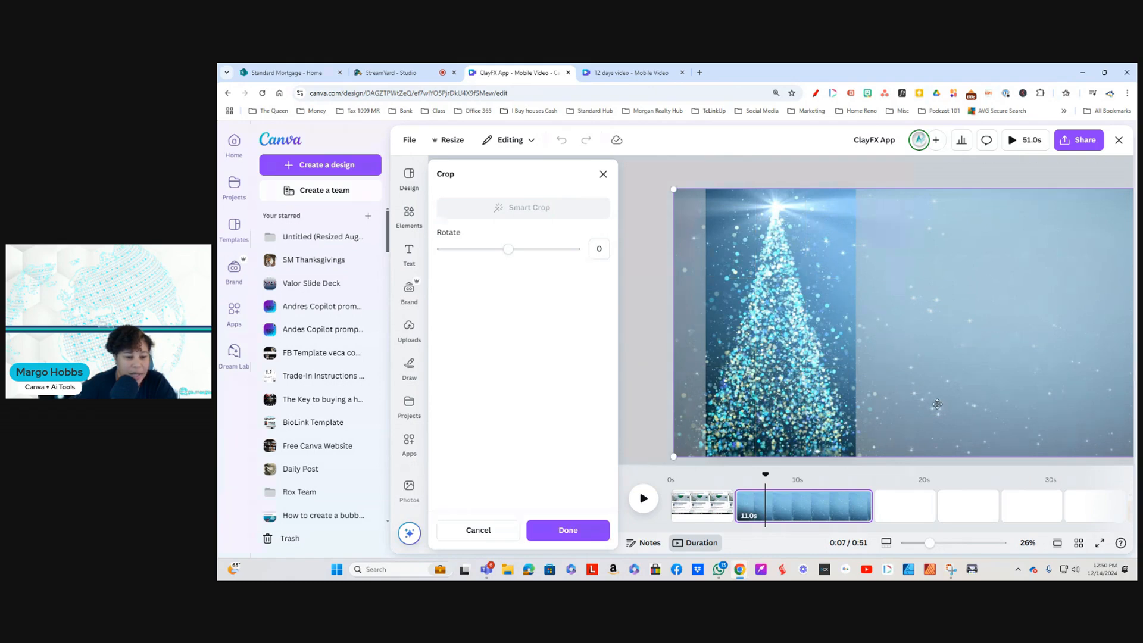
click(1010, 419)
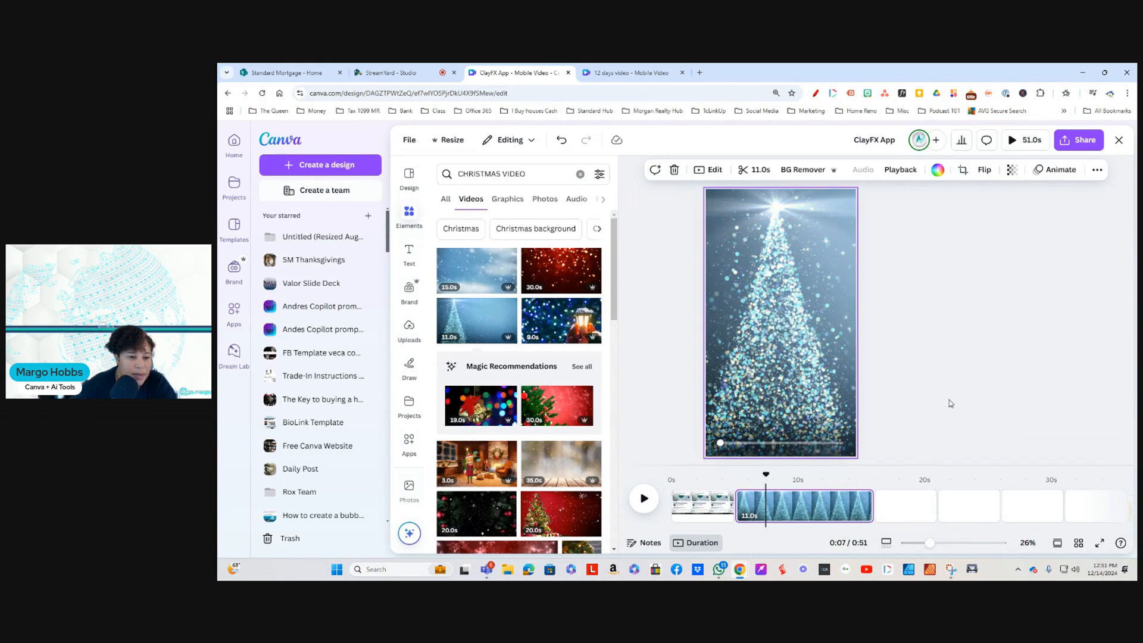
Step: Trim the end of the Christmas tree background video to a 3.6-second duration
click(749, 171)
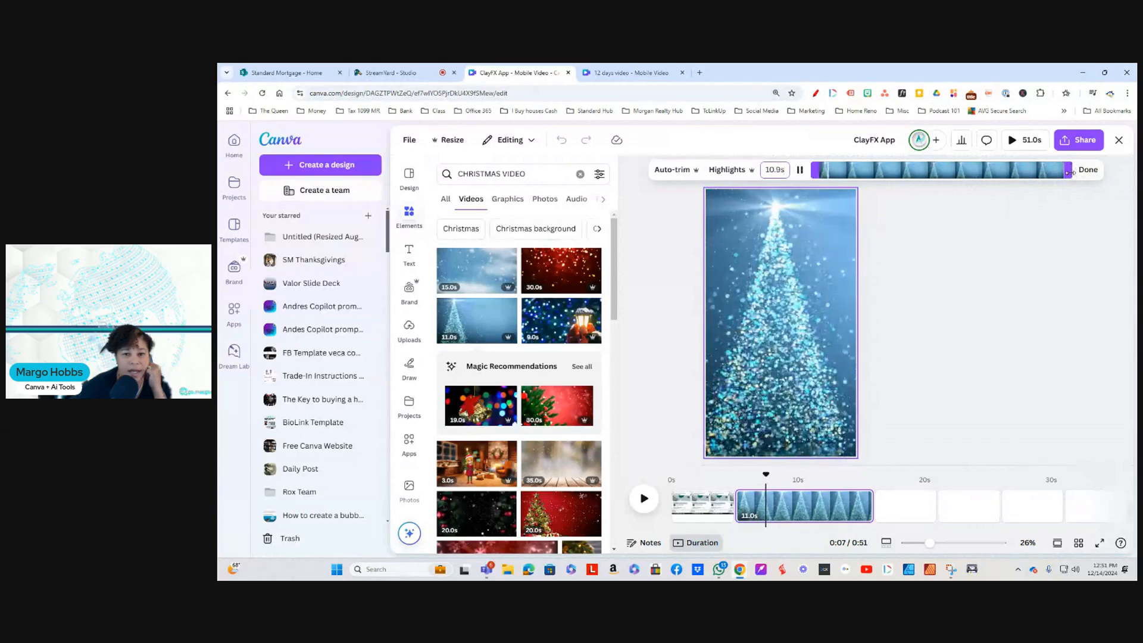
drag(1069, 171, 885, 184)
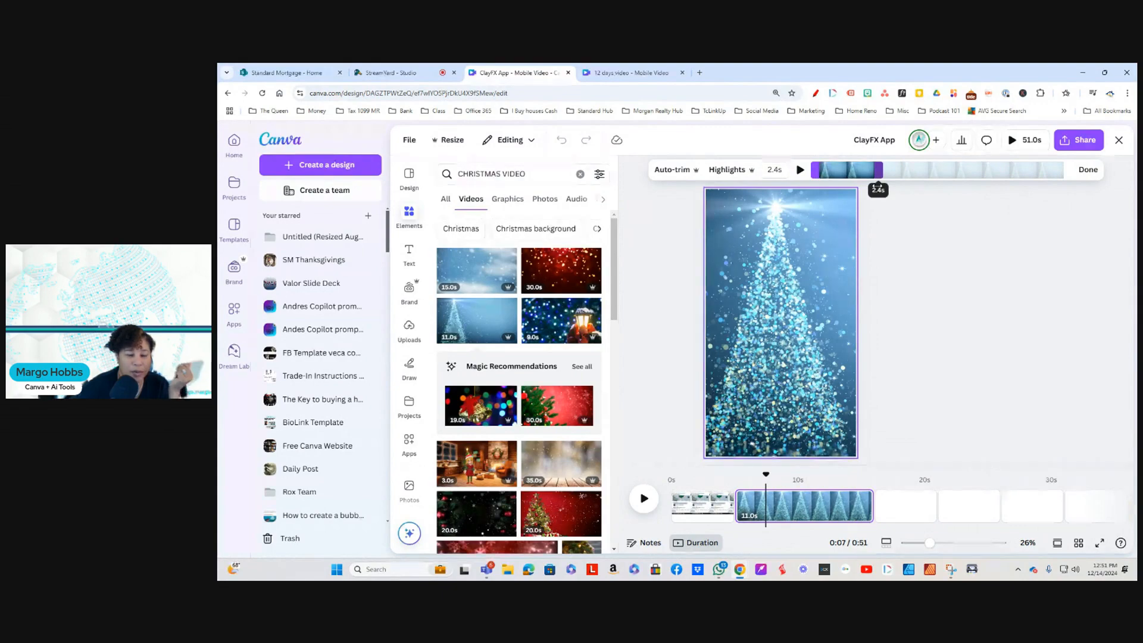
drag(878, 184, 904, 184)
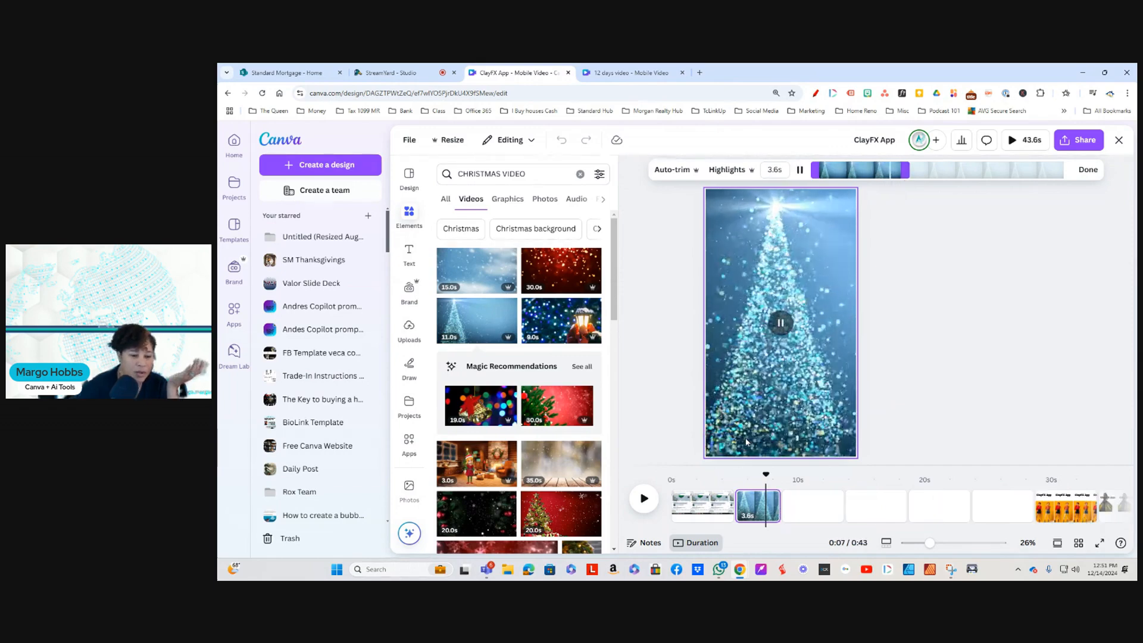
Step: Select the blank third page and add the 30-second red glitter video to it
click(812, 507)
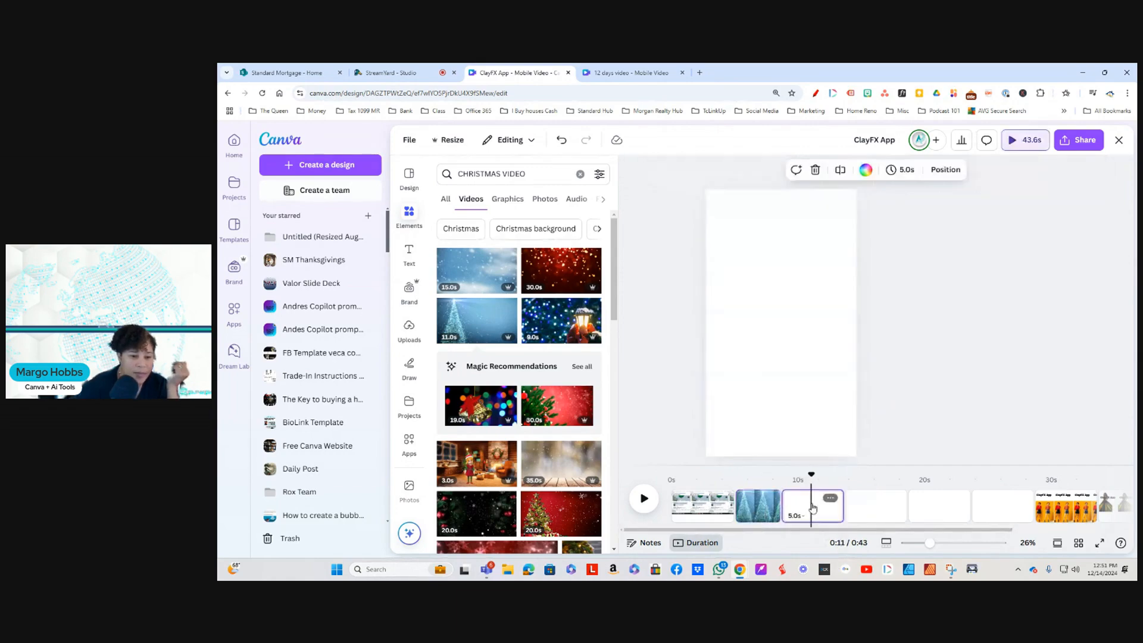
click(567, 277)
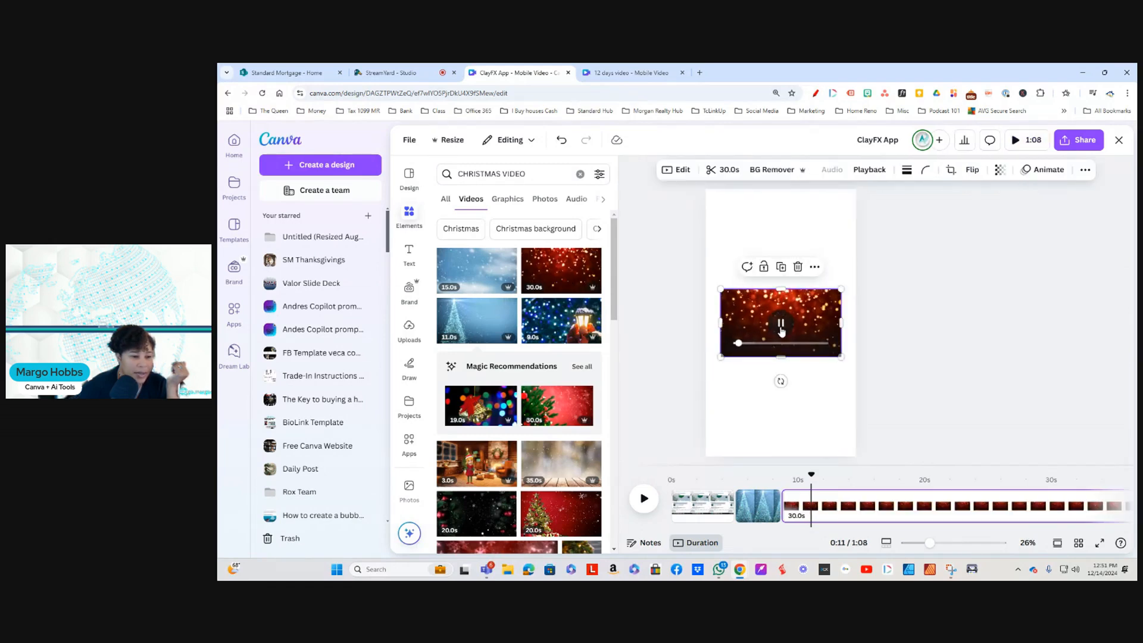
Step: Set the 22-second video of the bearded man in red carving a toy as the third page's background and delete the red glitter video
scroll(570, 455, down, 2)
scroll(570, 455, down, 3)
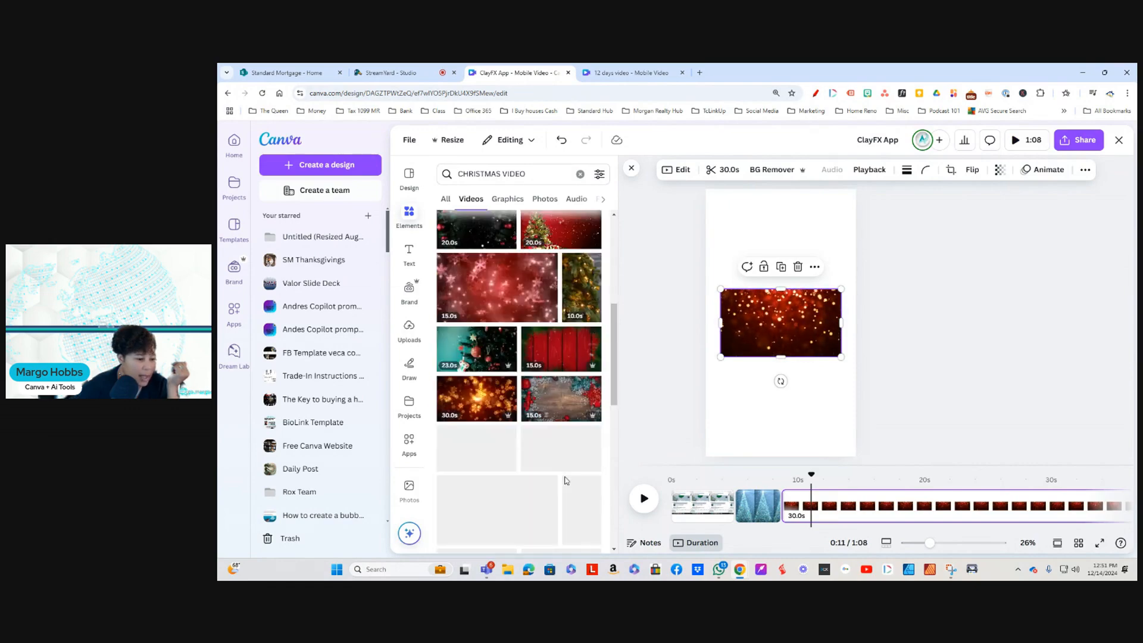
scroll(562, 467, down, 2)
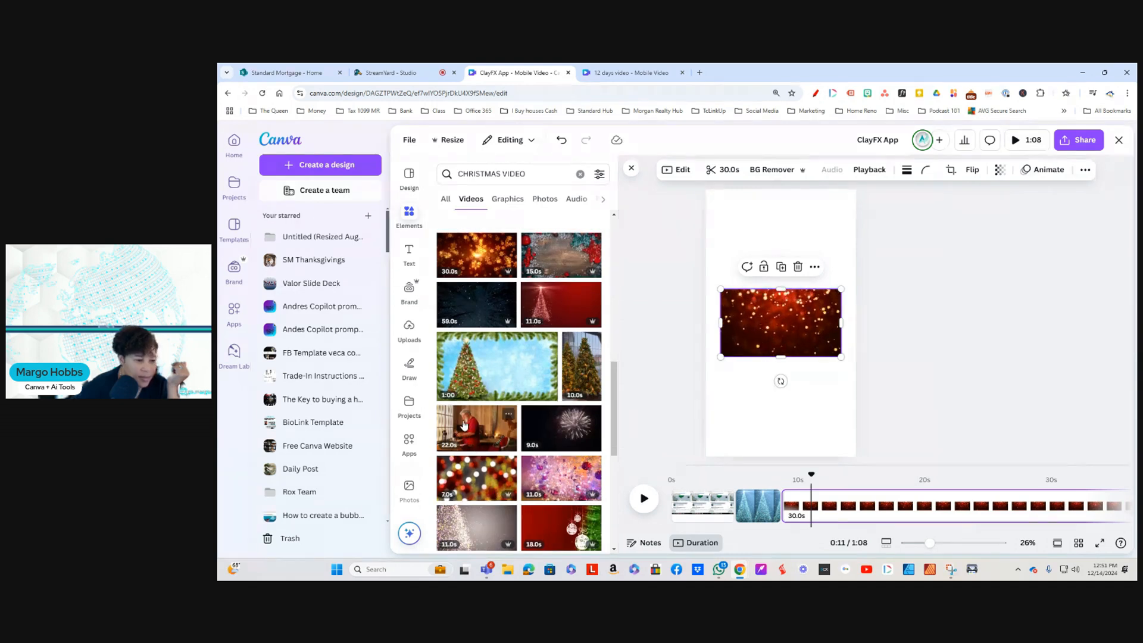
click(477, 429)
click(783, 326)
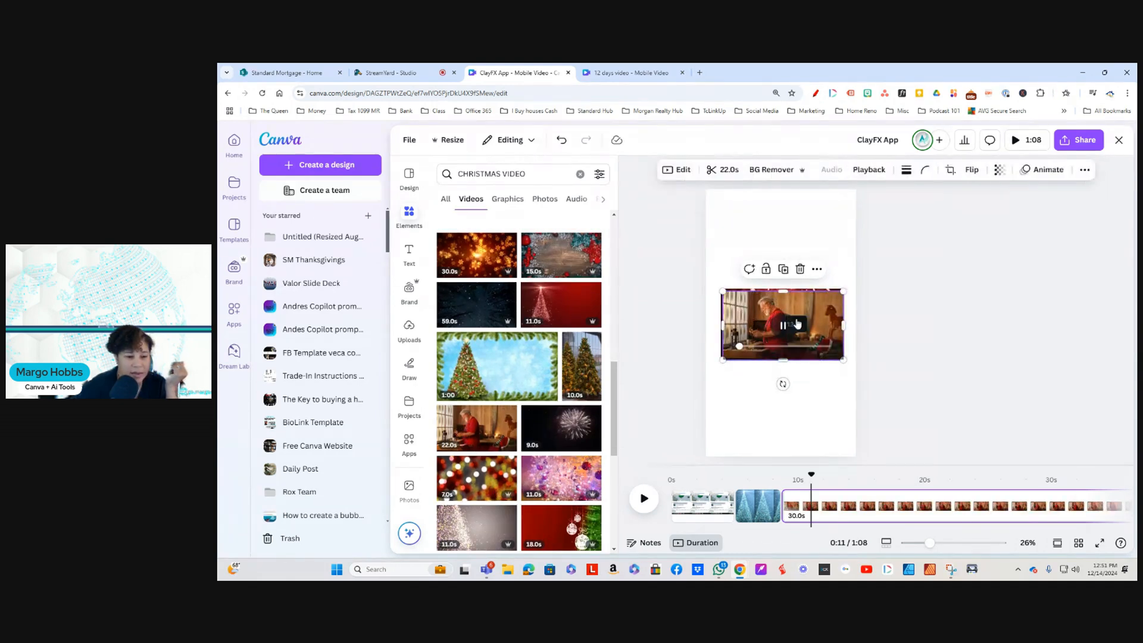
right_click(812, 317)
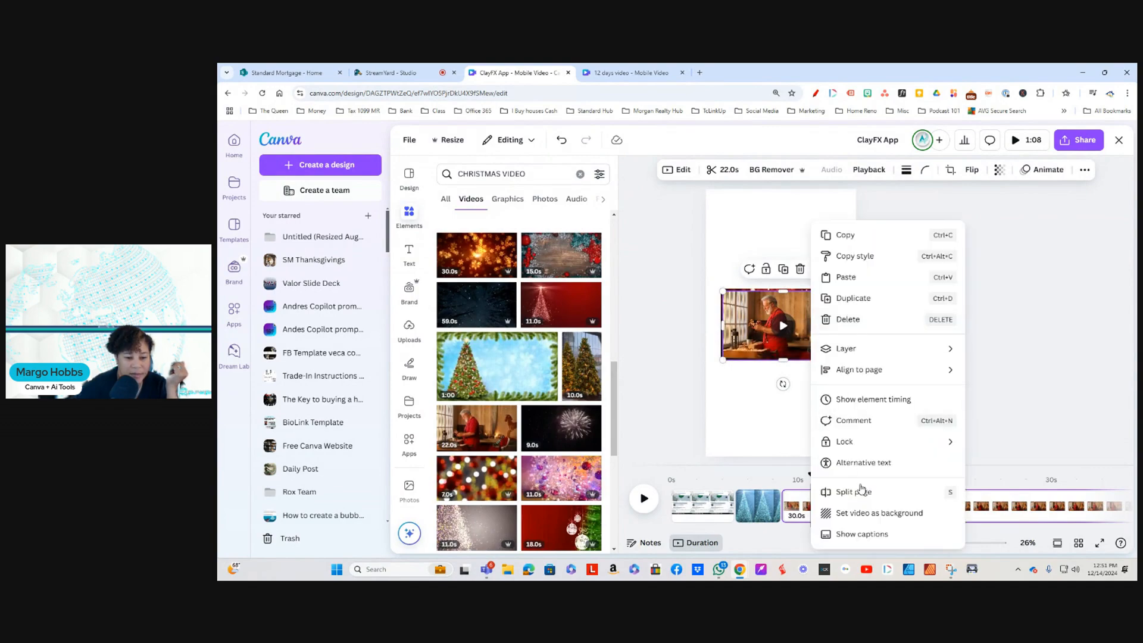
click(870, 513)
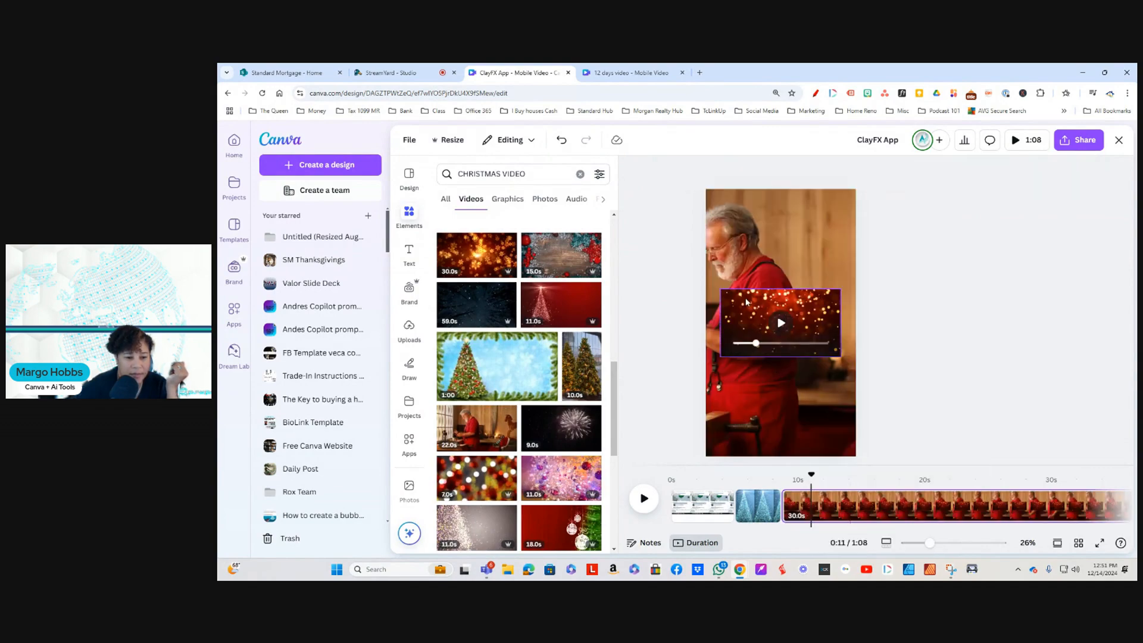
key(Delete)
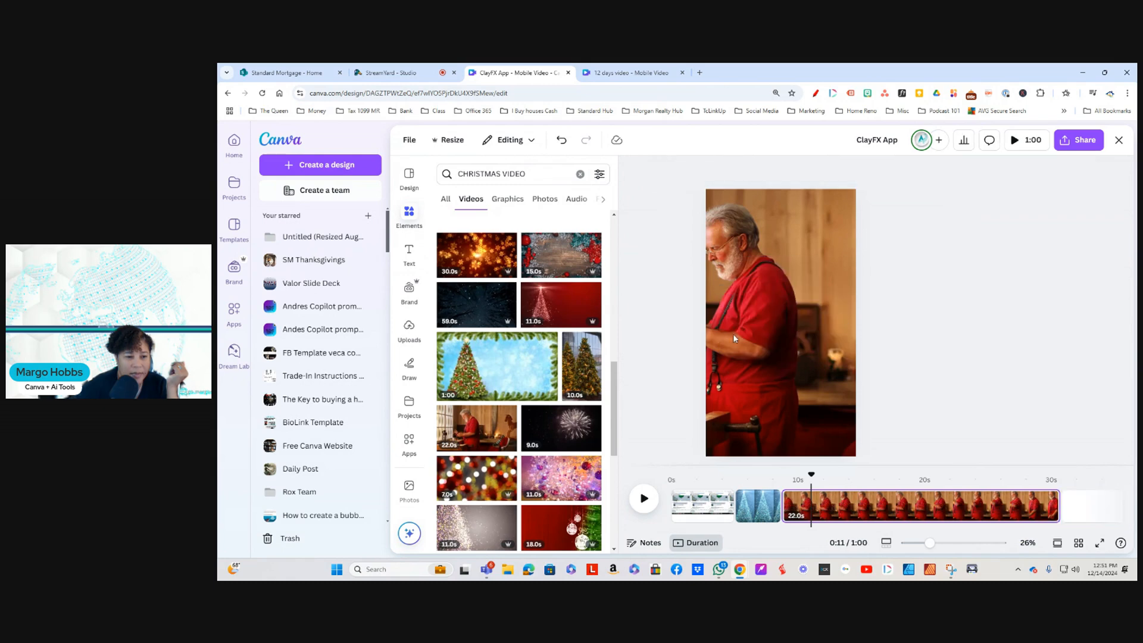
Step: Reposition the background video's crop so the man and the toy he carves are both inside the frame, and preview it
click(733, 333)
double_click(740, 291)
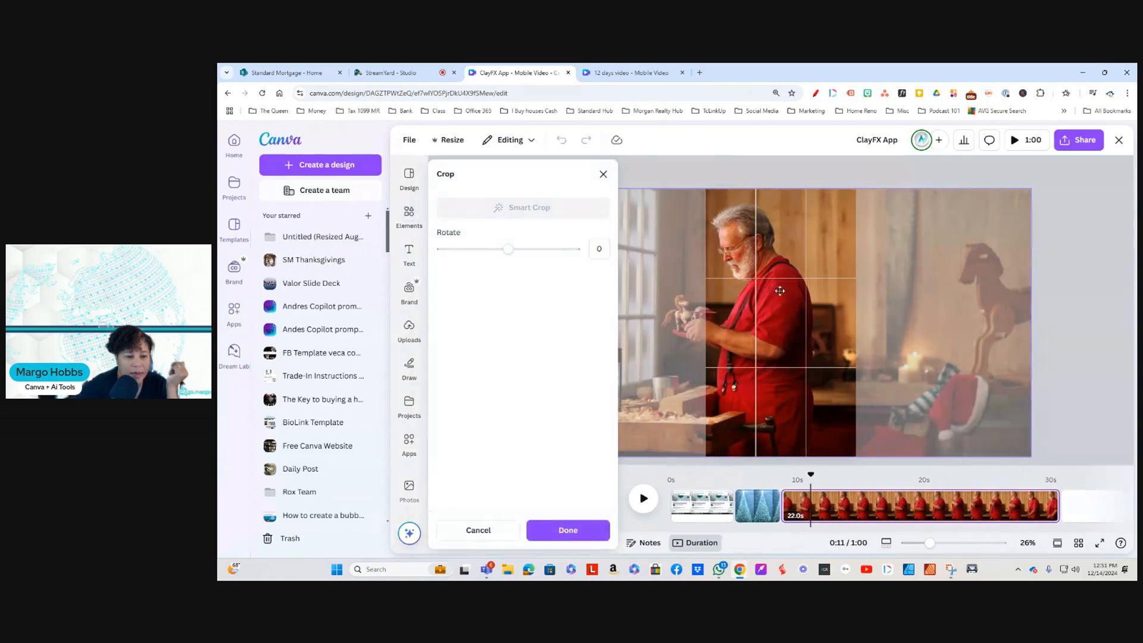
drag(762, 290, 805, 293)
drag(808, 293, 809, 295)
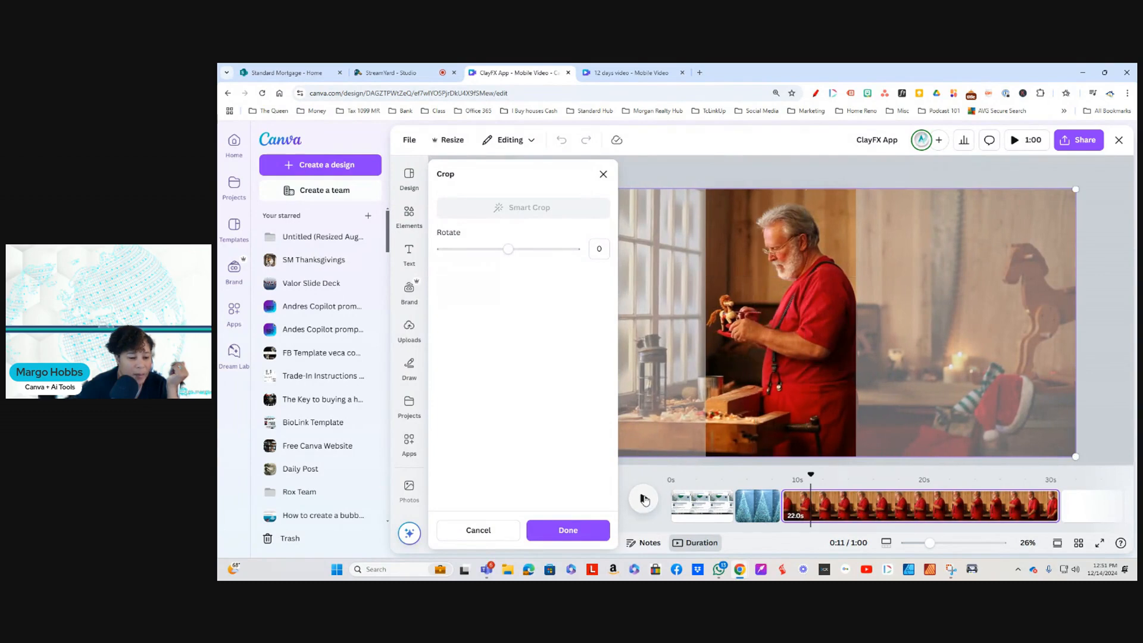
click(657, 491)
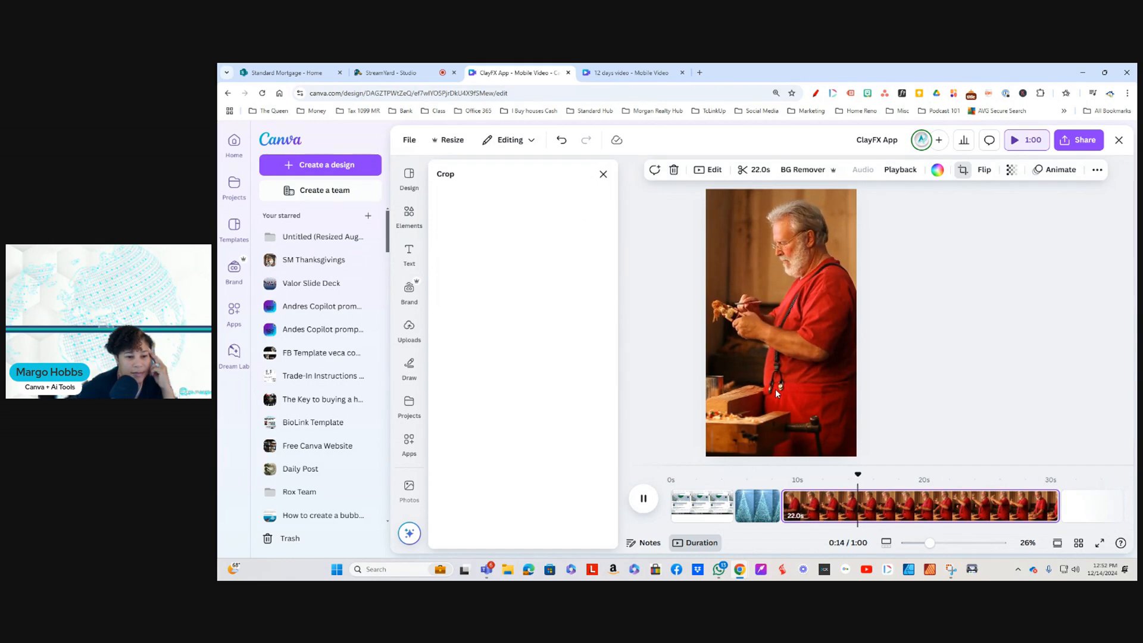
Step: Trim the end of the toy carver background video to a 5.1-second duration and close the crop settings
click(752, 169)
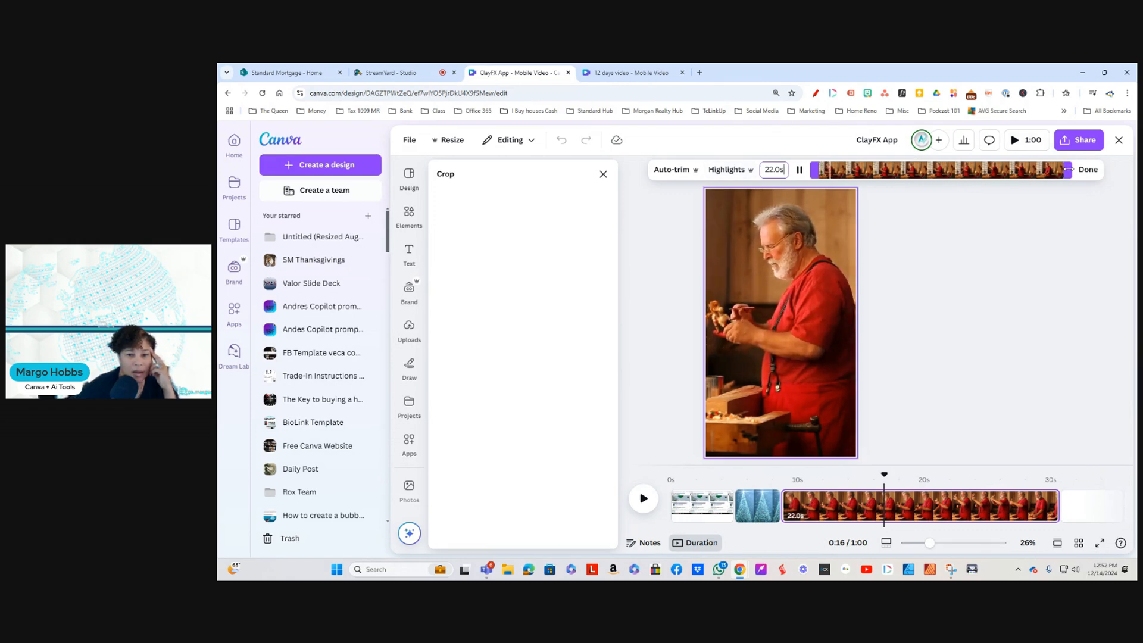
drag(991, 171, 883, 172)
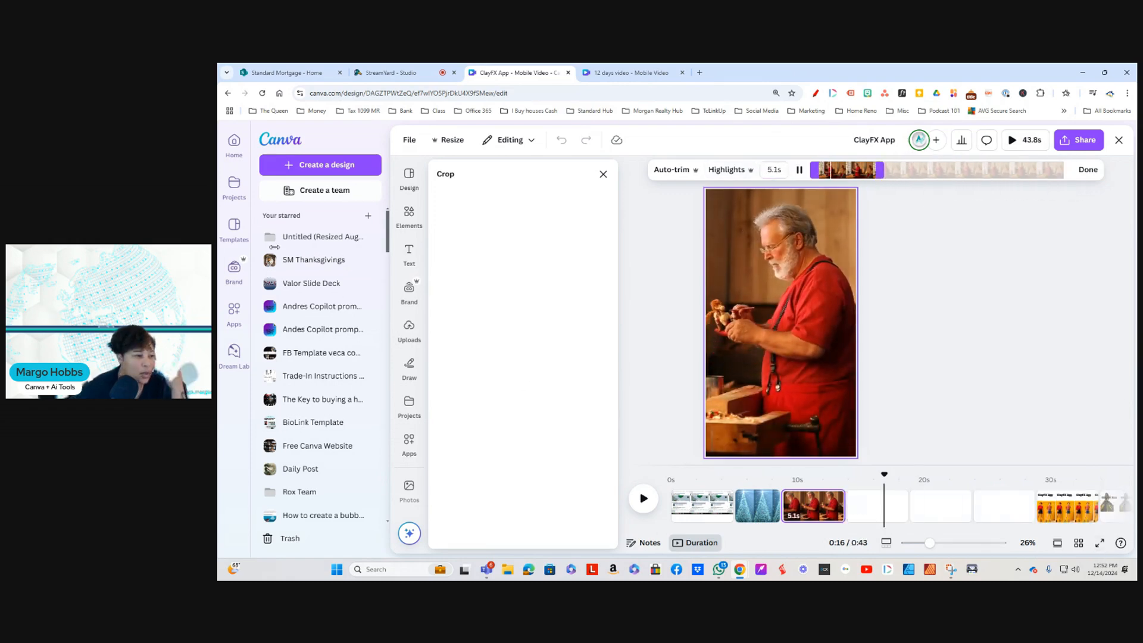
click(603, 174)
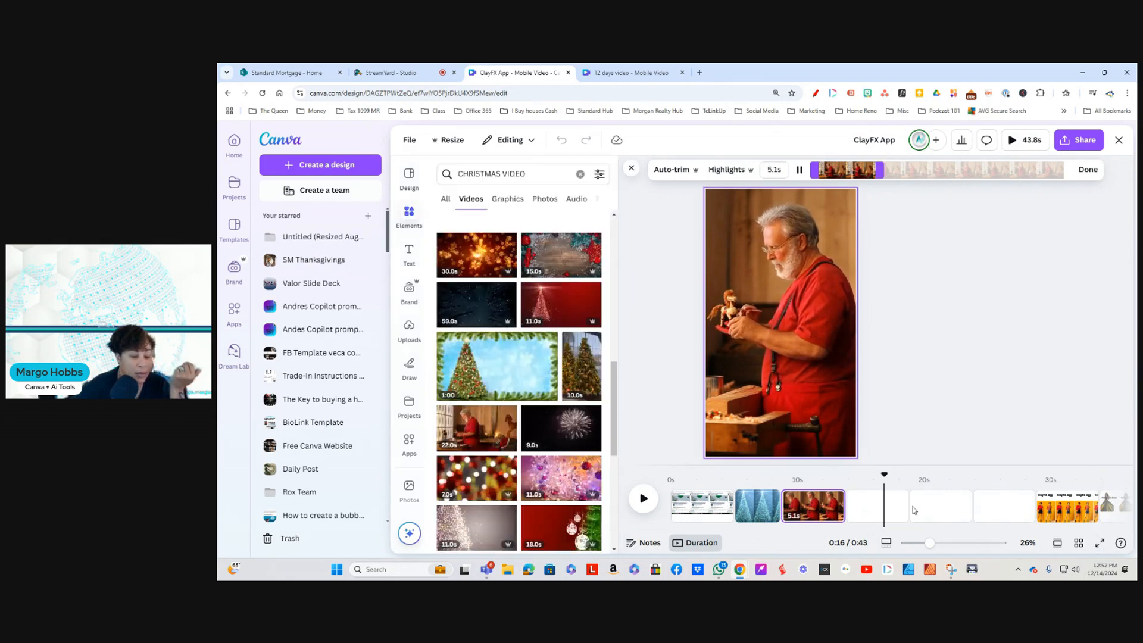
Step: Clear the CHRISTMAS VIDEO search from the elements and list all recently used elements
scroll(464, 355, up, 5)
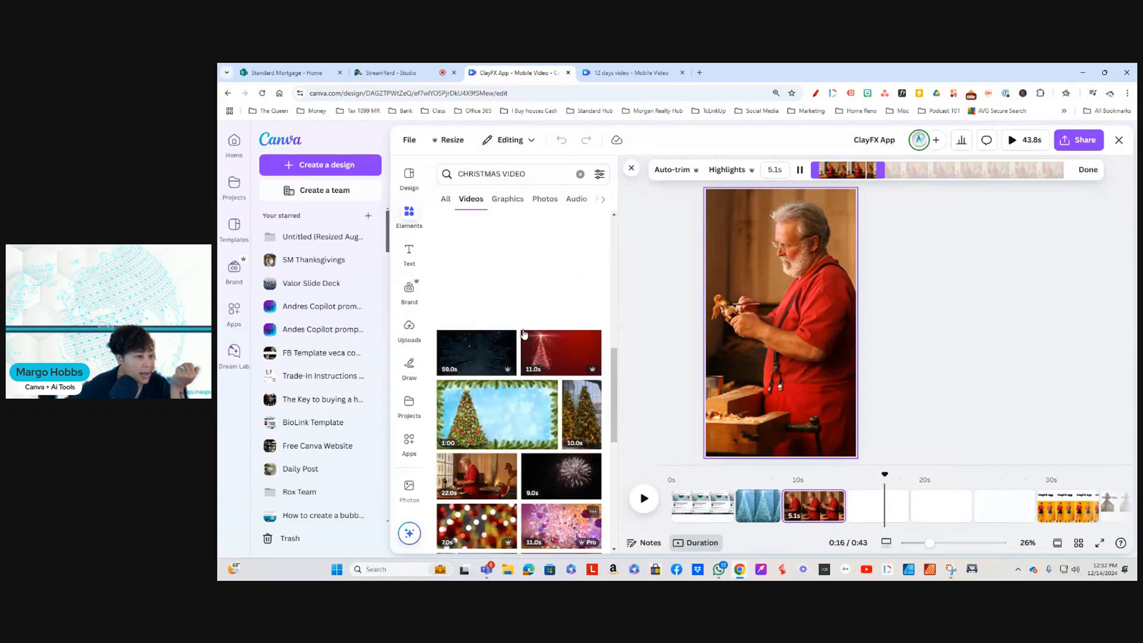
click(410, 217)
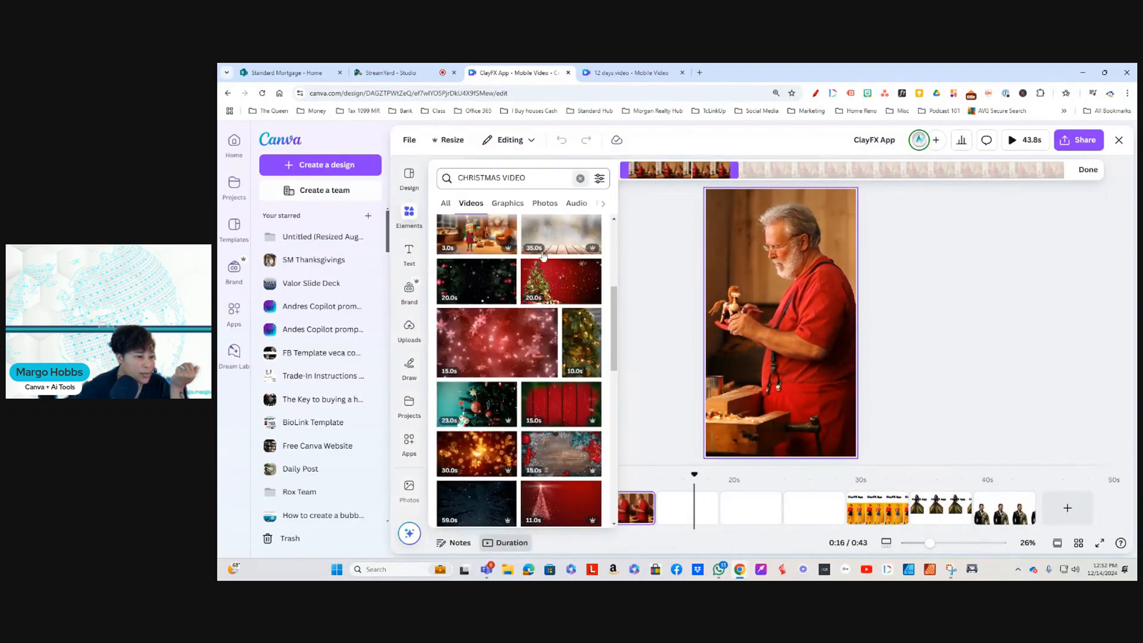
click(581, 178)
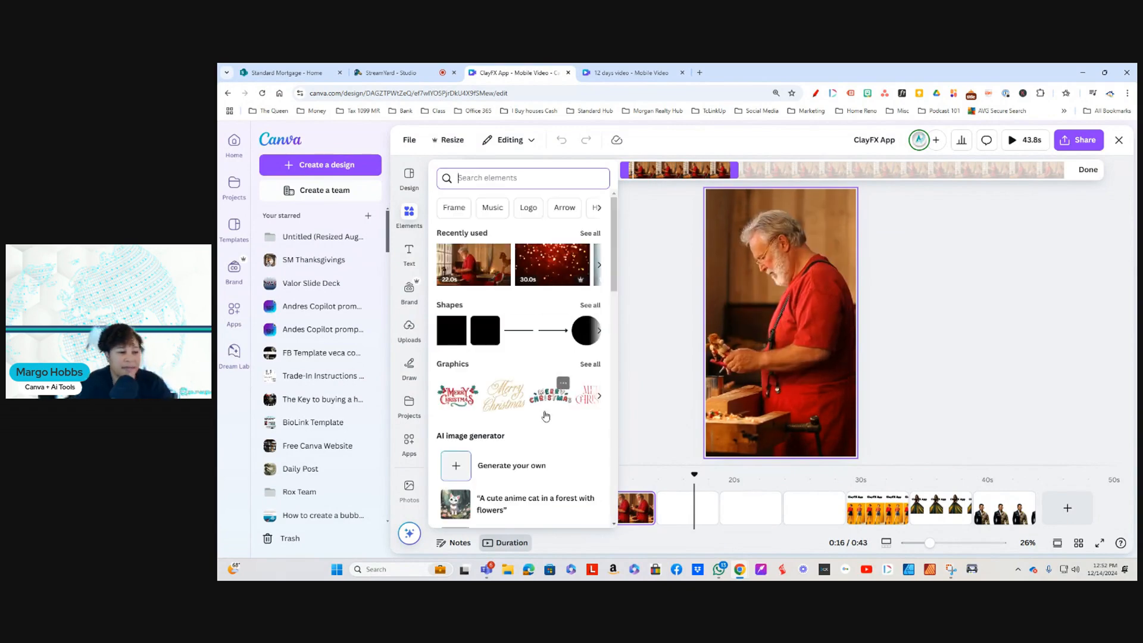
click(596, 237)
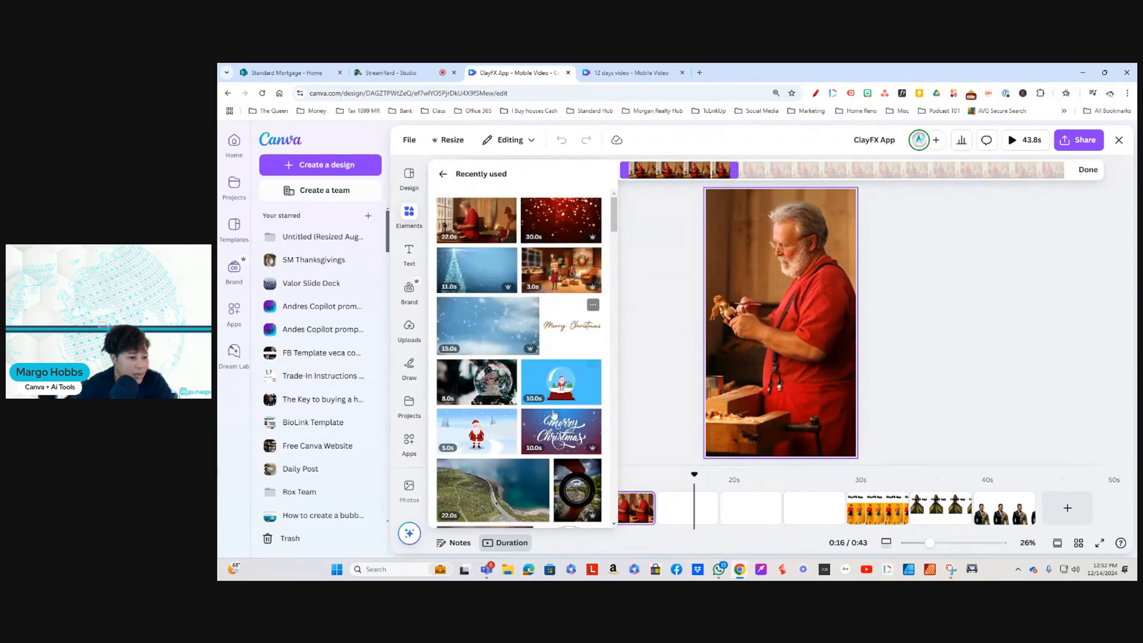
Step: Find the 9-second Christmas table scene video with the small snowy tree among the recently used elements and add it to the design
scroll(559, 438, down, 3)
scroll(559, 438, down, 10)
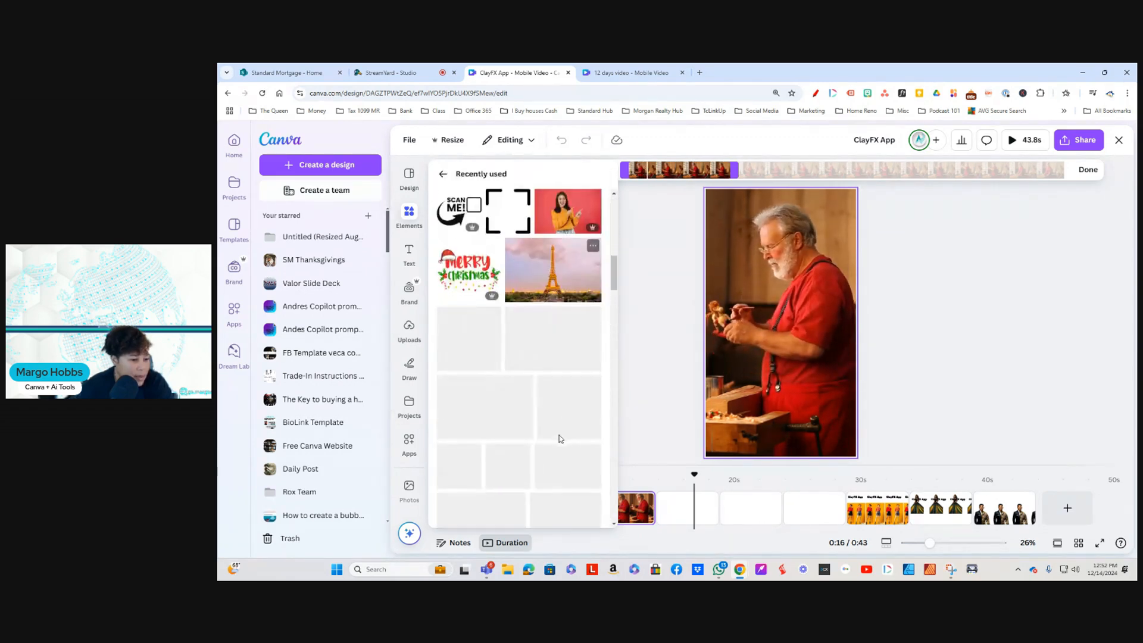
scroll(559, 439, down, 1)
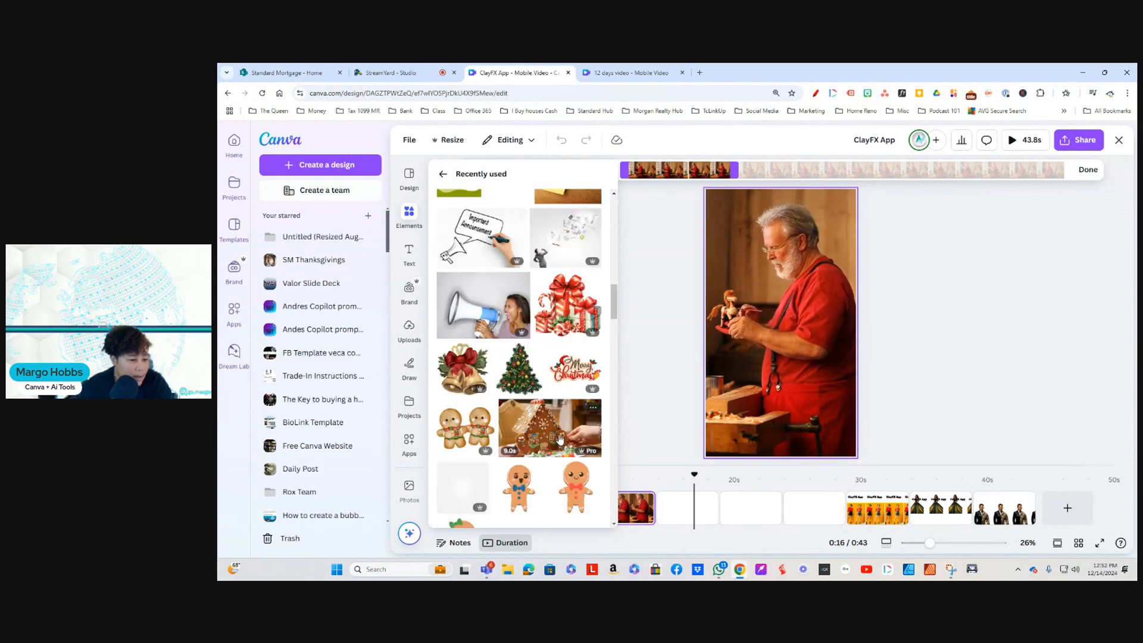
scroll(560, 438, down, 3)
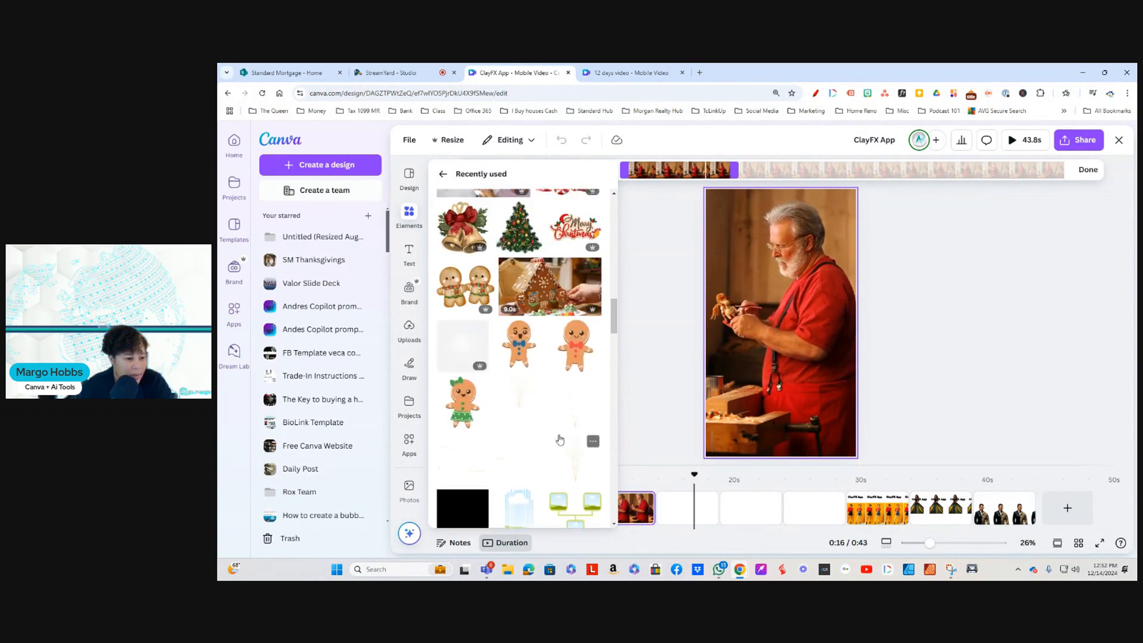
scroll(560, 439, up, 4)
scroll(539, 316, down, 3)
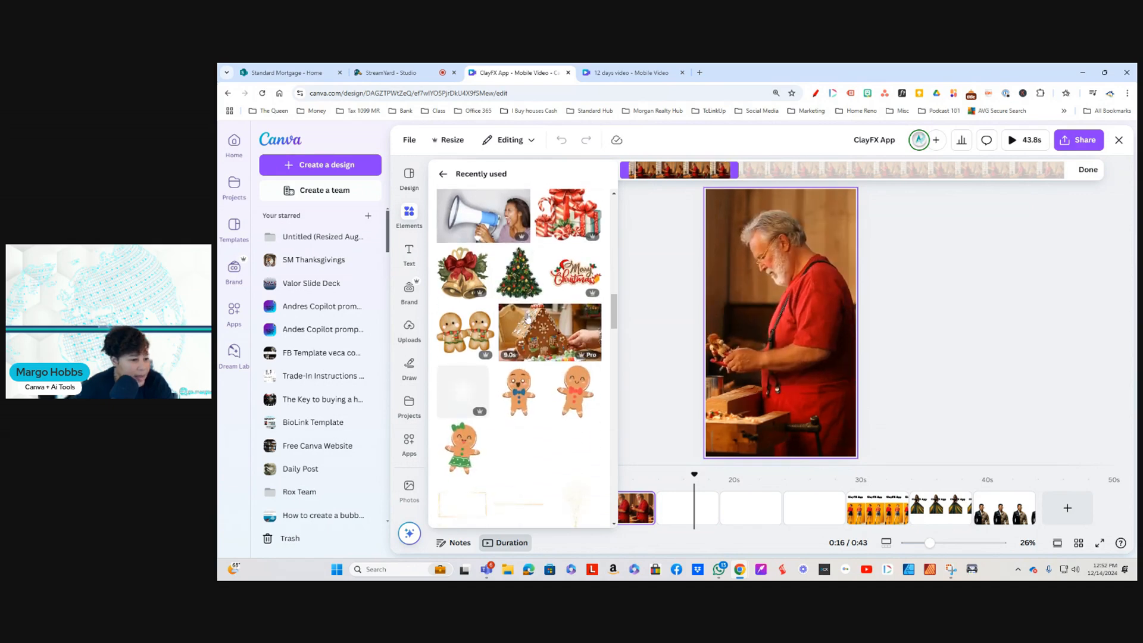
scroll(554, 420, down, 1)
scroll(553, 420, down, 4)
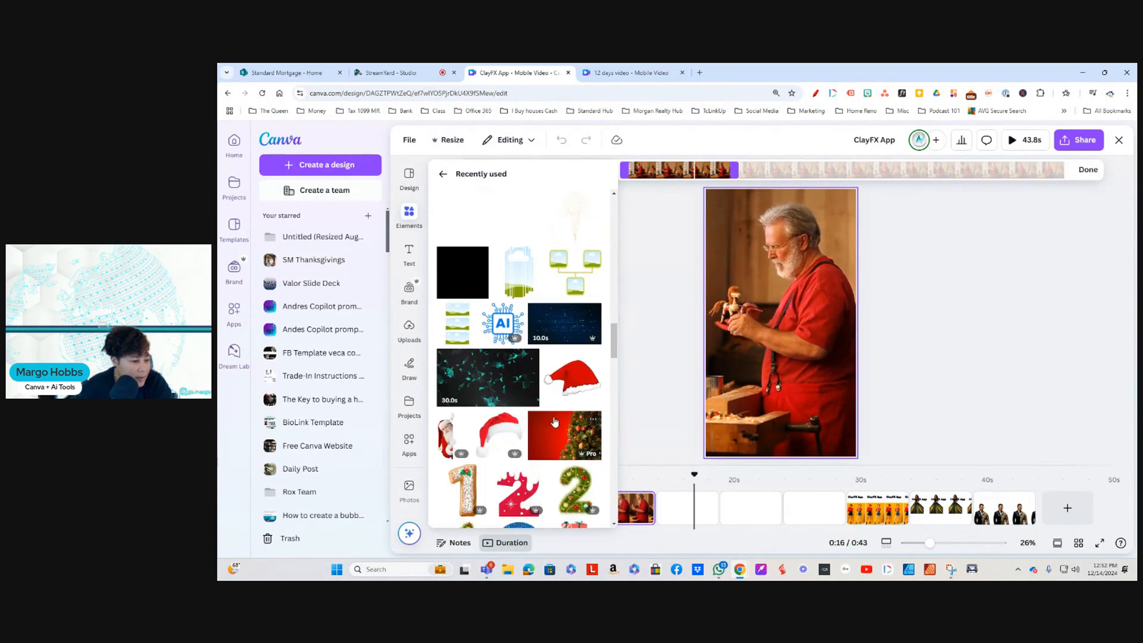
scroll(552, 322, down, 2)
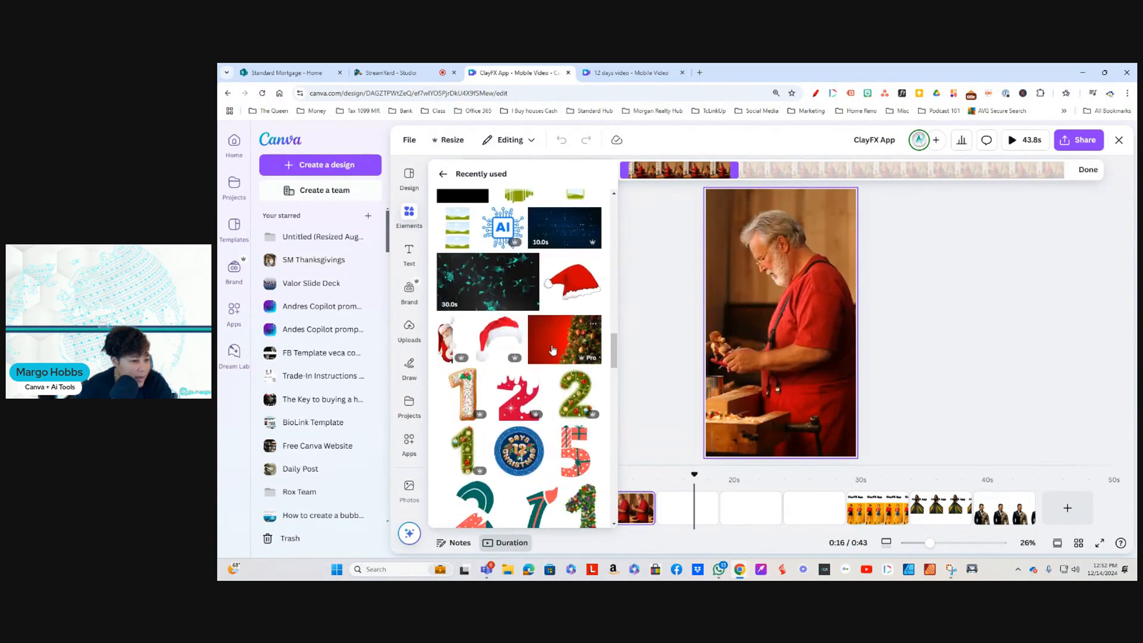
scroll(558, 345, down, 5)
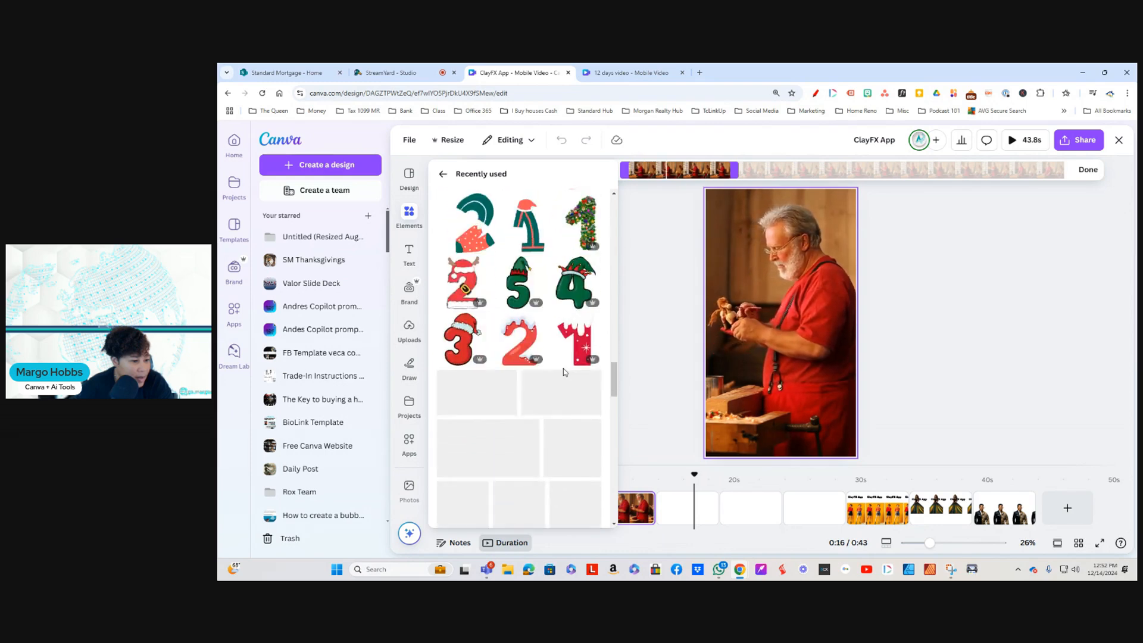
scroll(564, 372, down, 1)
scroll(563, 372, down, 1)
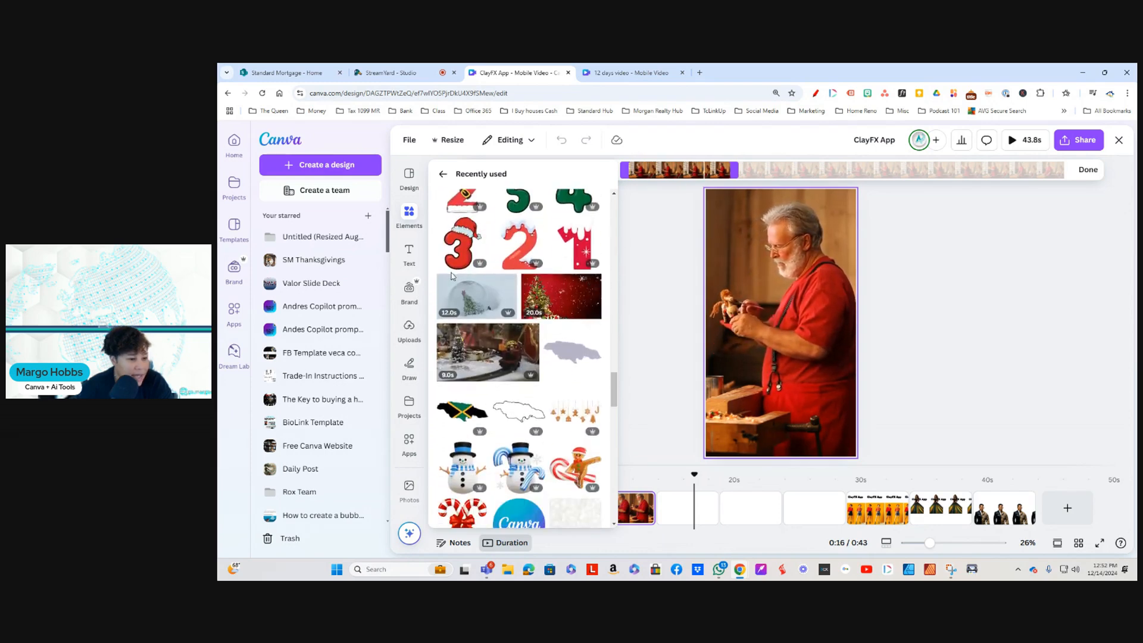
click(464, 350)
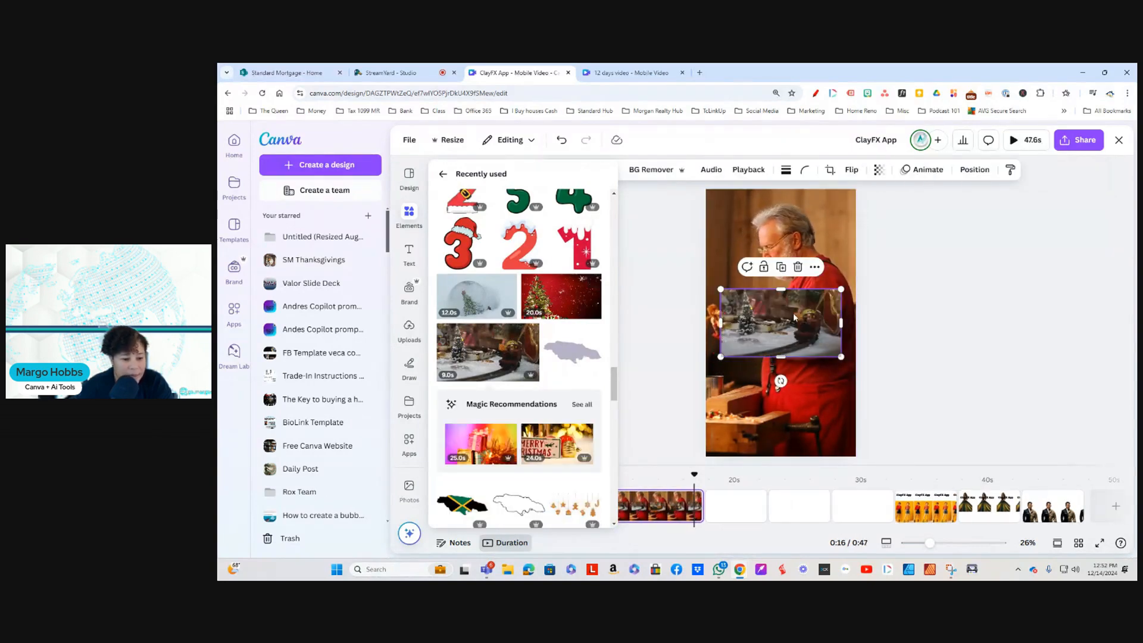
Step: Place the Christmas table scene video on the blank fourth page and set it as that page's background
drag(724, 497, 726, 509)
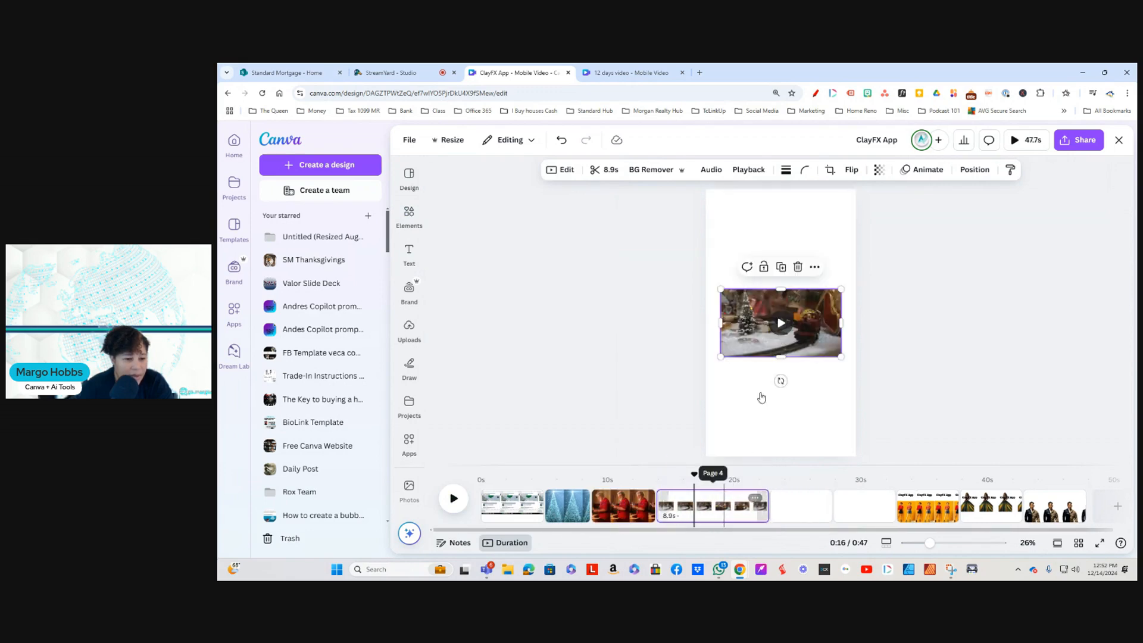
right_click(804, 299)
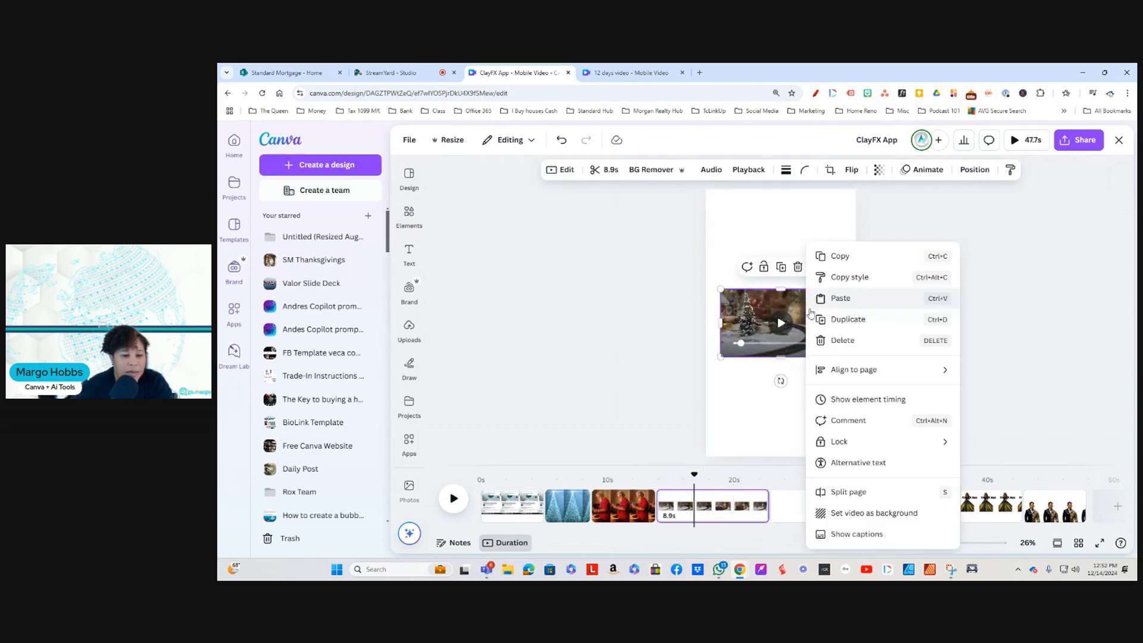
click(871, 514)
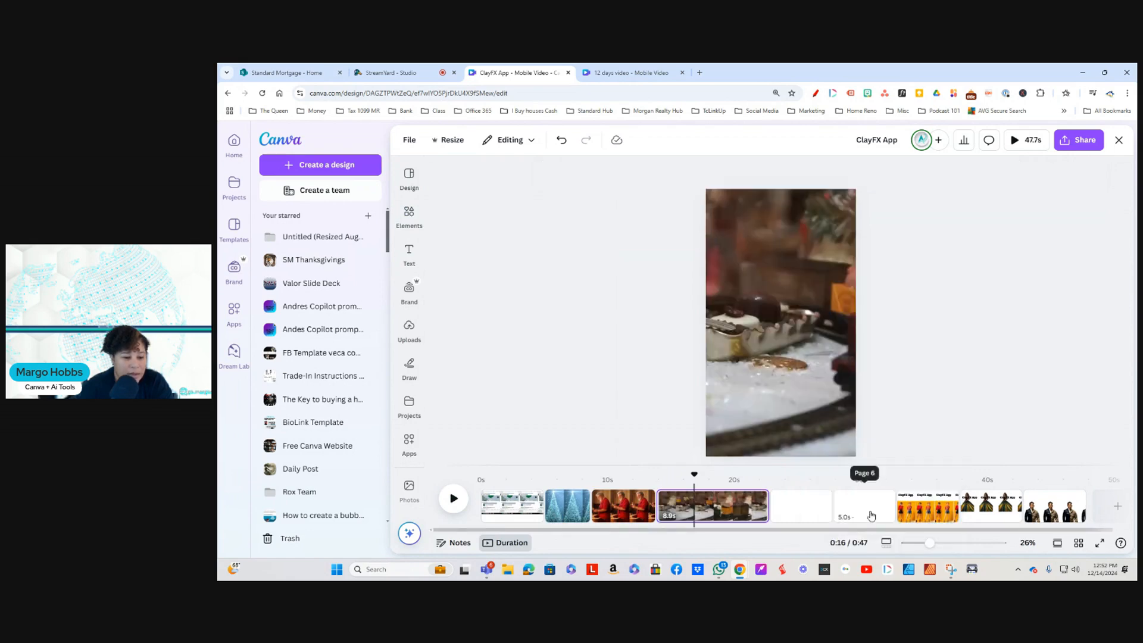
Step: Add the 12-second snow globe video from the recently used elements to the blank fifth page and set it as the background
click(798, 506)
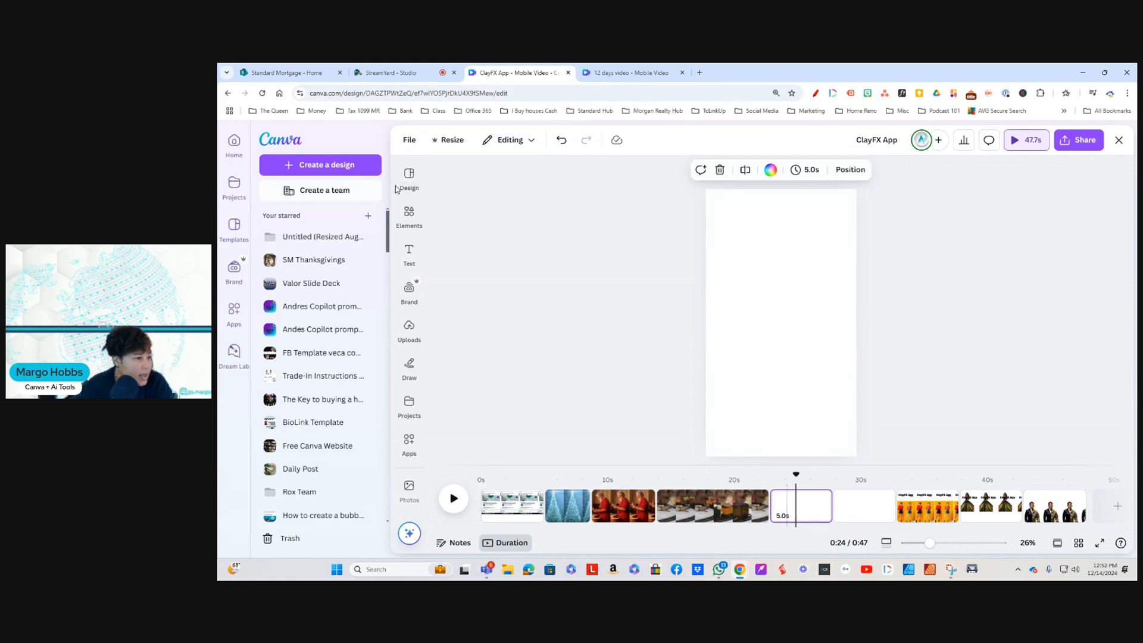
click(410, 216)
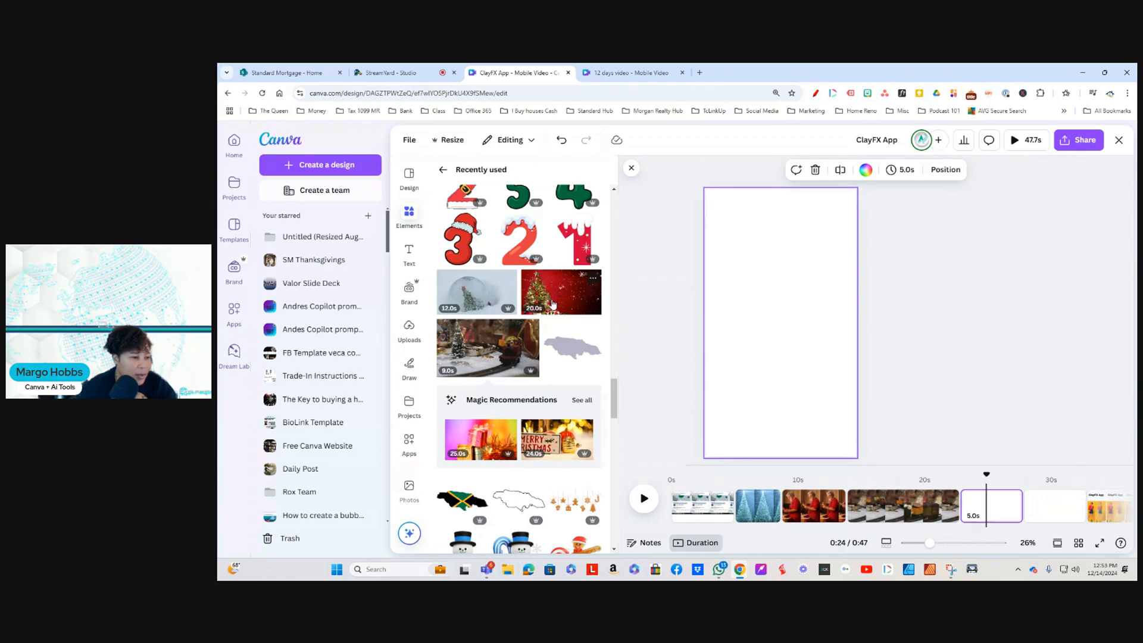
click(470, 296)
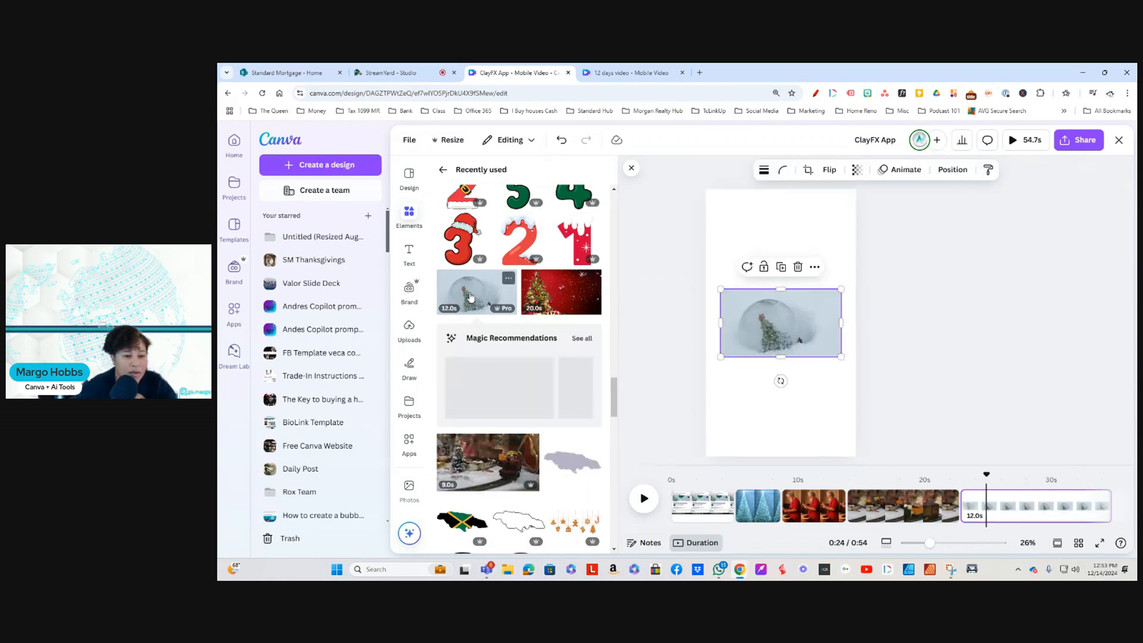
right_click(780, 324)
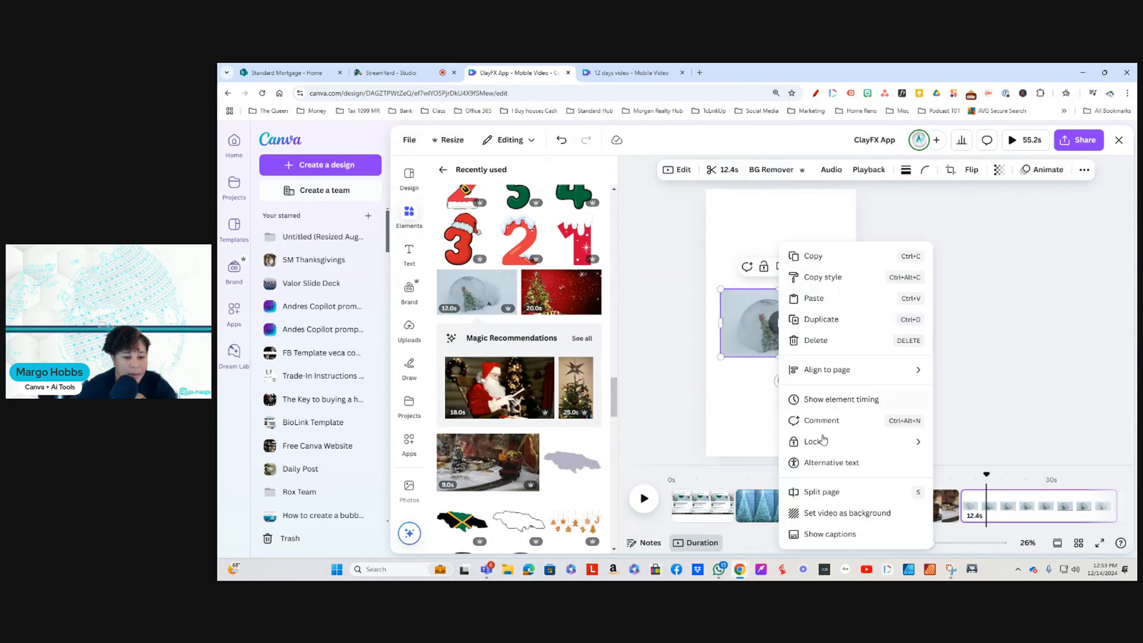
click(884, 518)
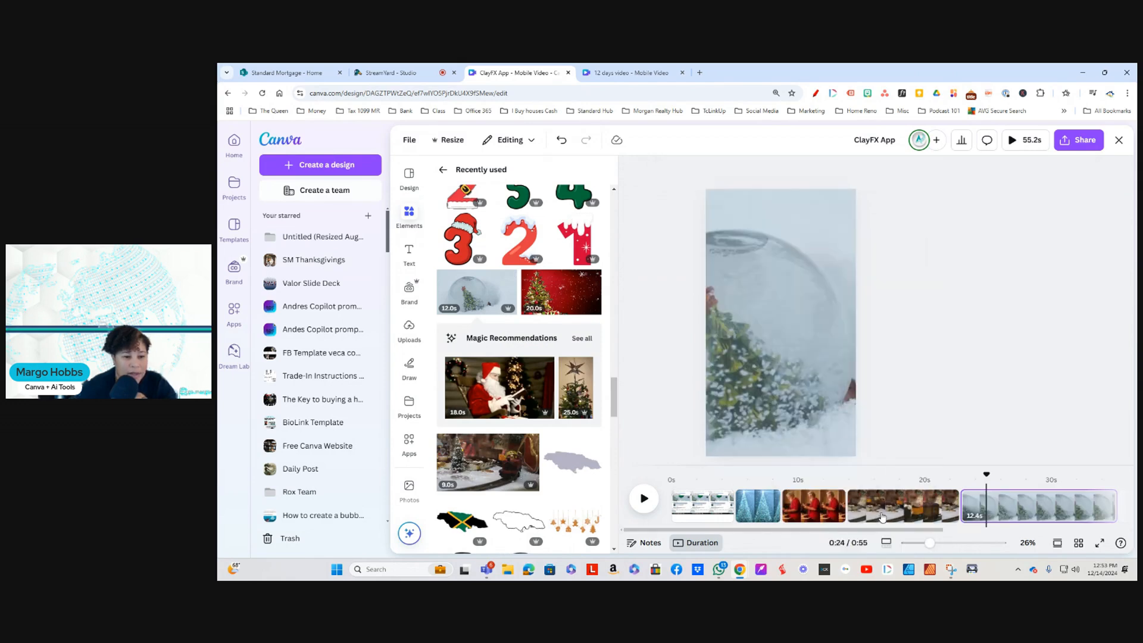
Step: Reposition the crop of the snow globe background video so the Christmas tree sits nearer the middle of the frame
double_click(749, 296)
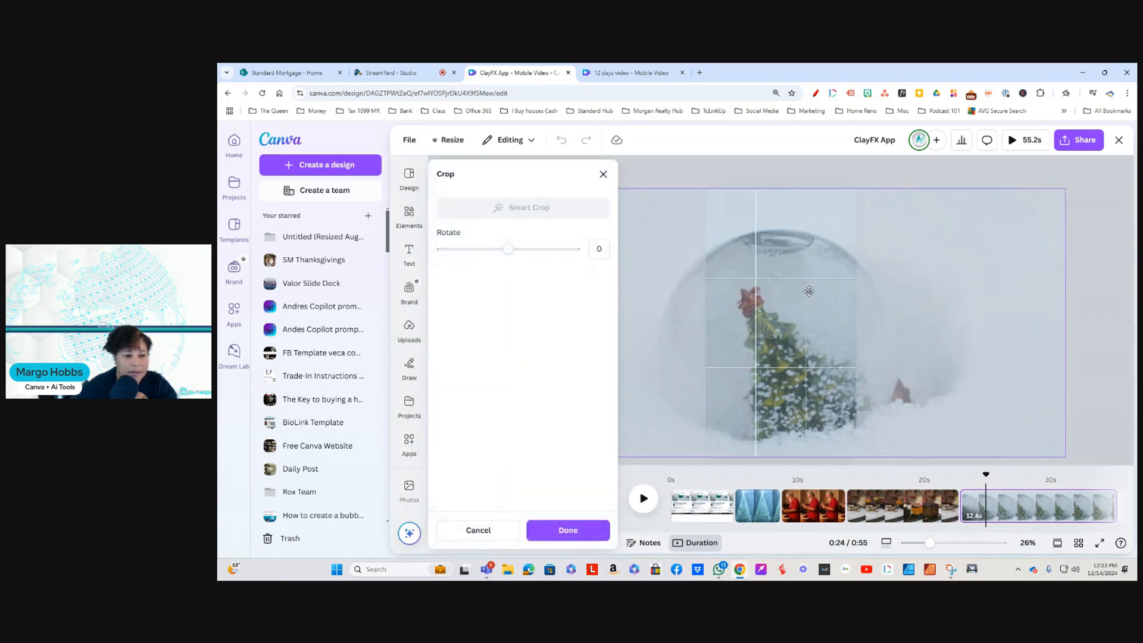
drag(809, 291, 811, 291)
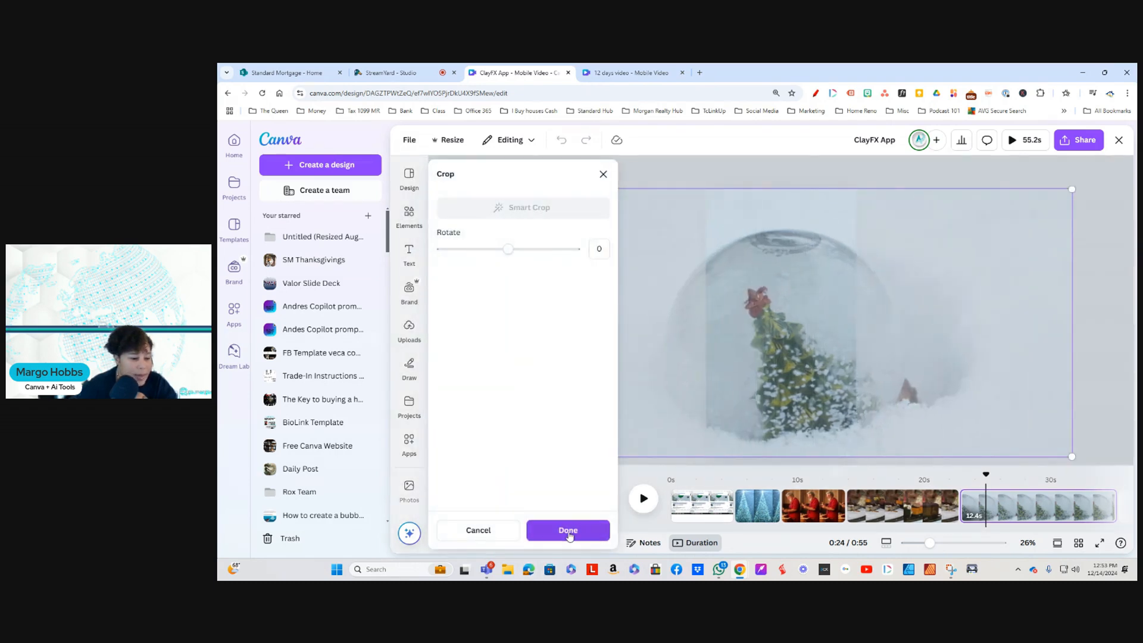
click(567, 529)
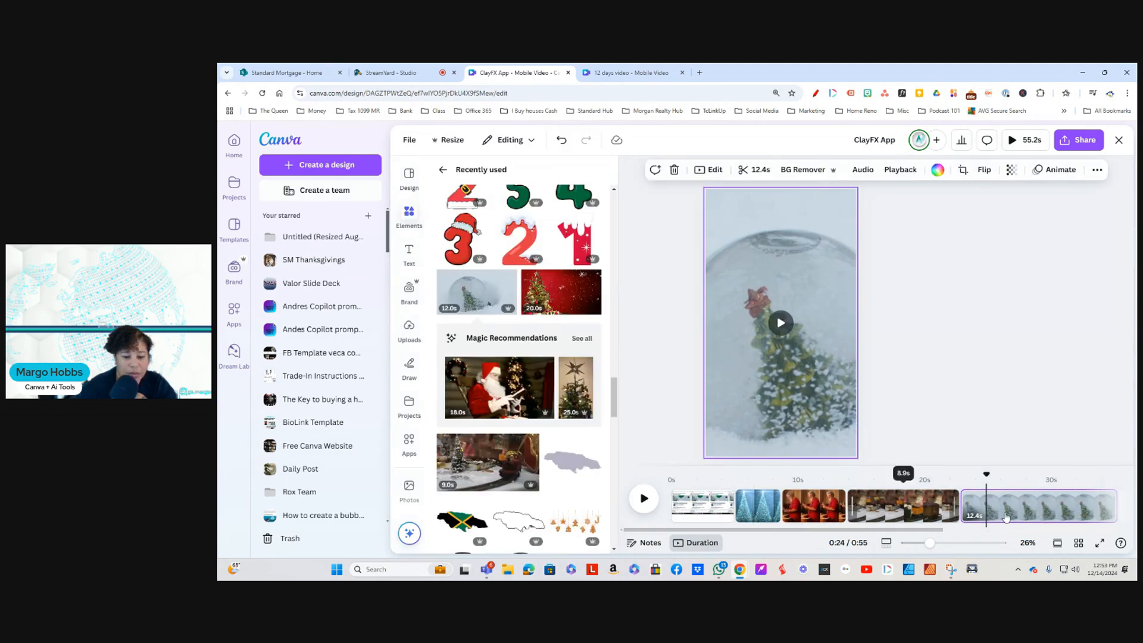
Step: Add the recommended 18-second Santa reading video, move it to the third page, and replace that page's background with it
drag(926, 530, 986, 534)
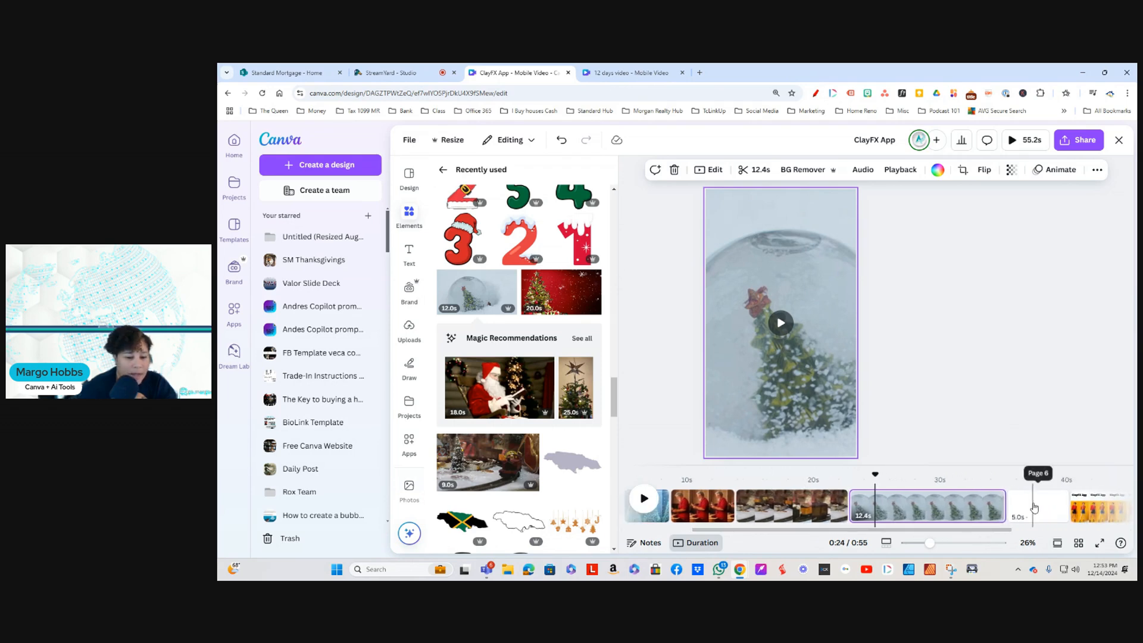
click(482, 393)
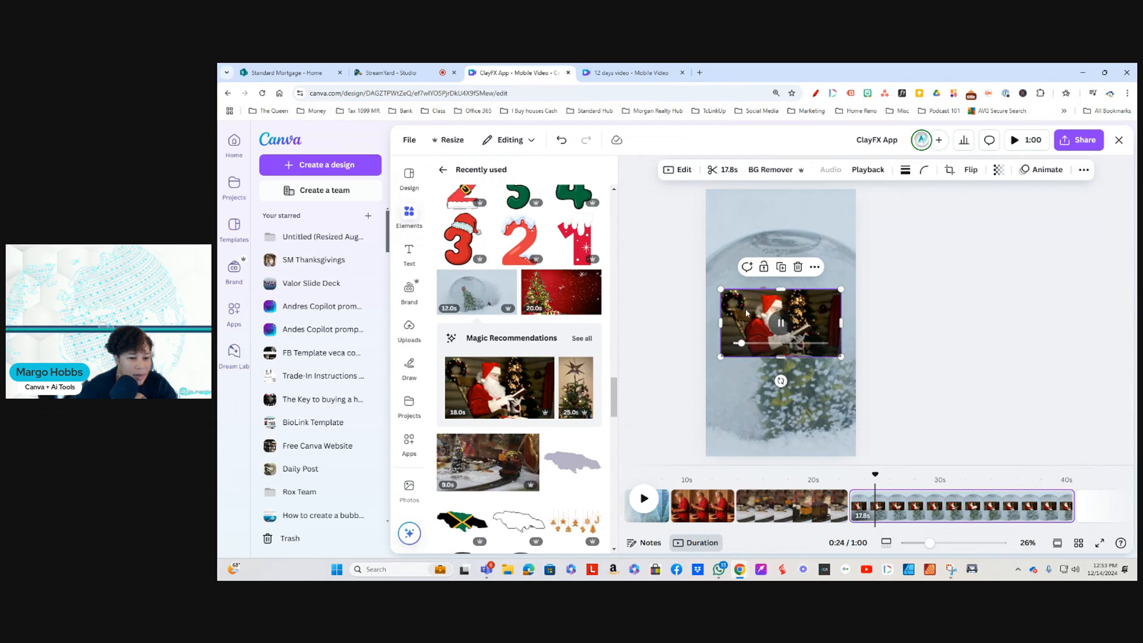
drag(730, 405, 703, 513)
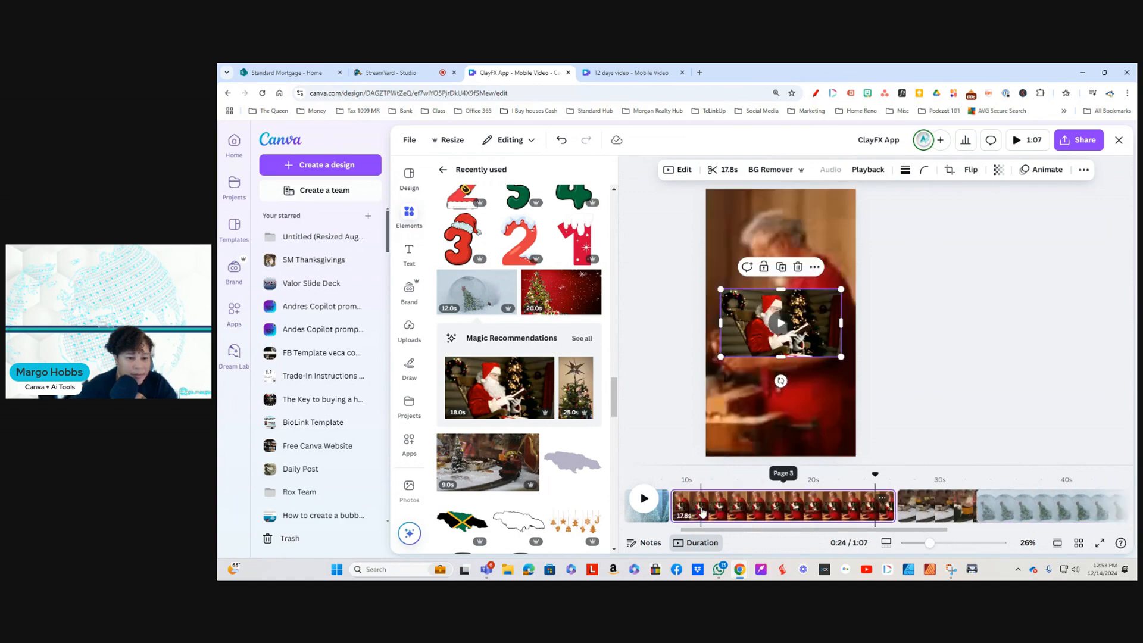
right_click(797, 323)
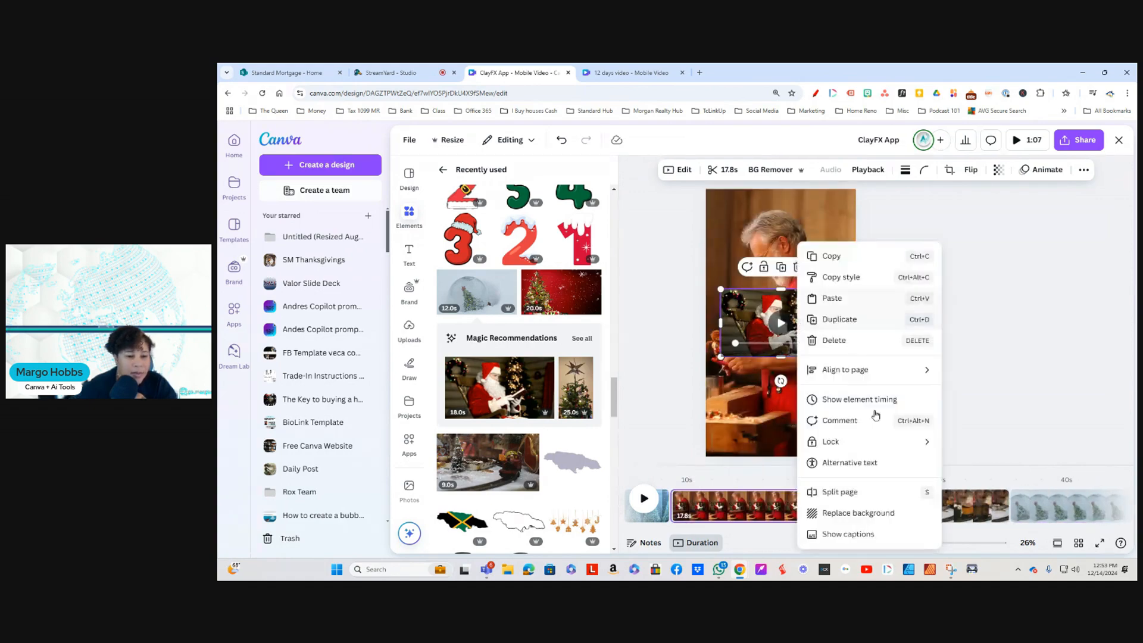
click(857, 513)
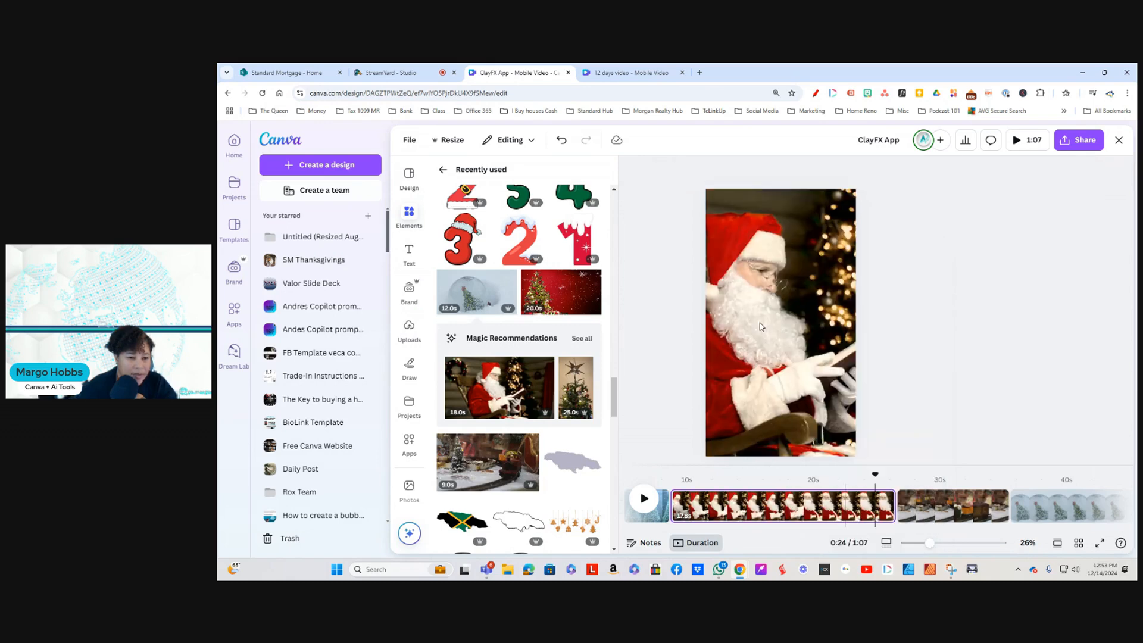
click(782, 325)
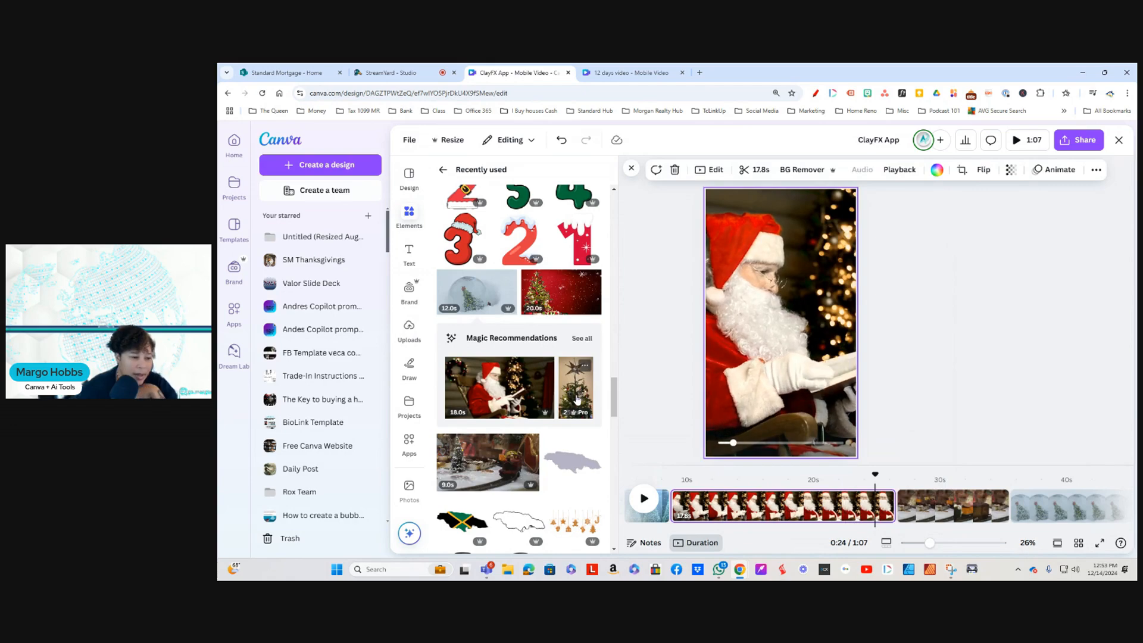
Step: Browse the videos similar to the 9-second Christmas table scene for more holiday footage
scroll(514, 465, down, 2)
scroll(514, 466, down, 1)
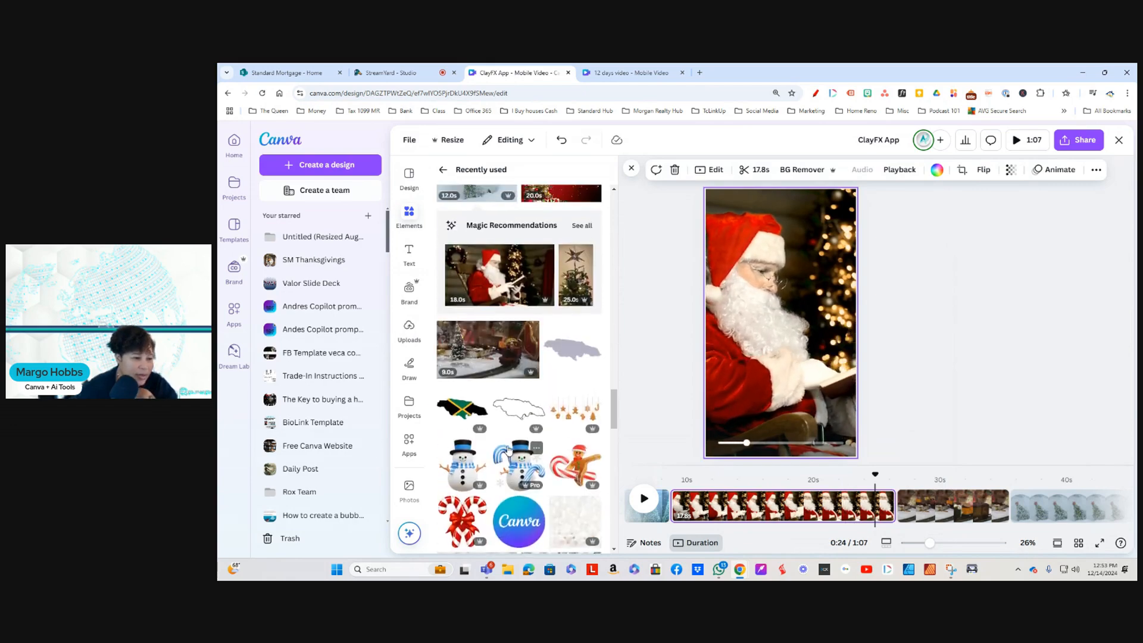
click(532, 350)
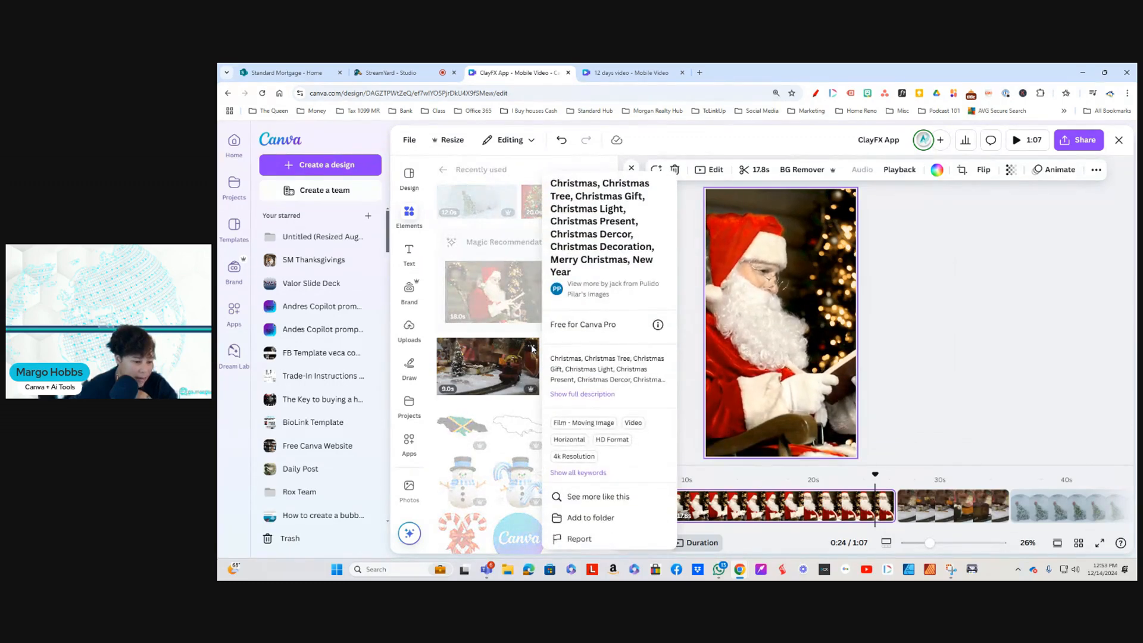
click(601, 497)
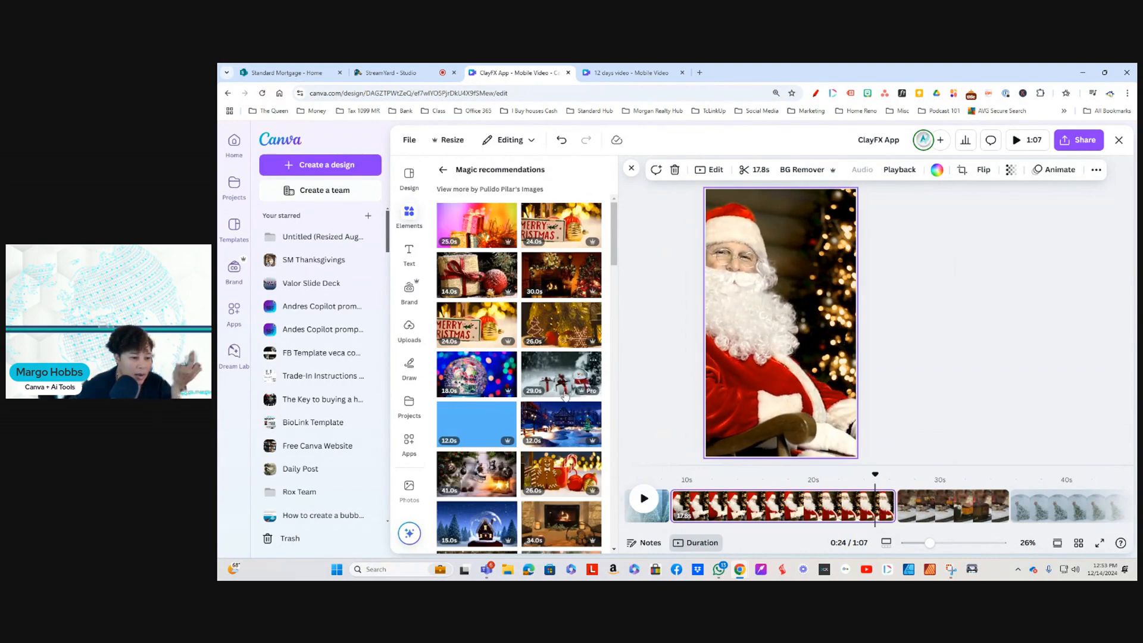
scroll(559, 480, down, 3)
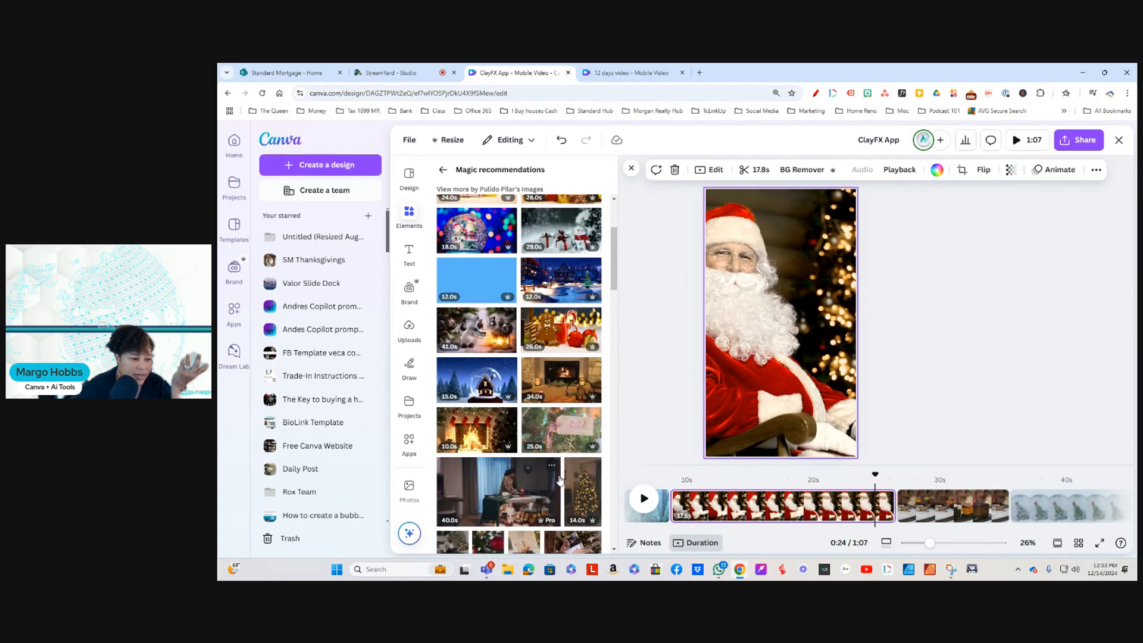
scroll(591, 329, up, 3)
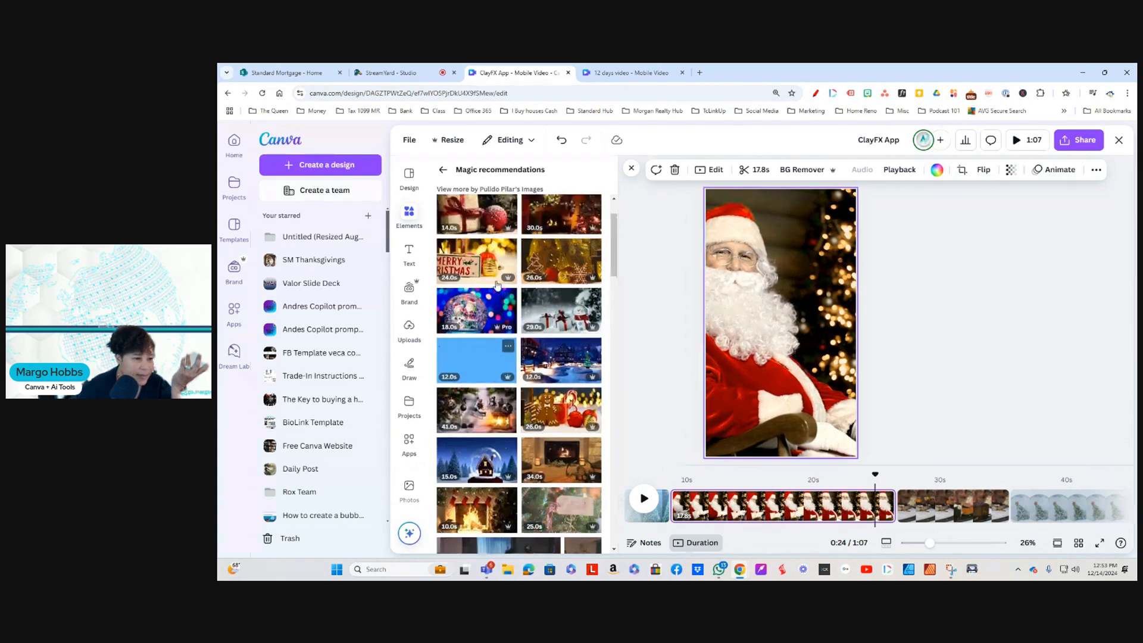
scroll(518, 327, up, 1)
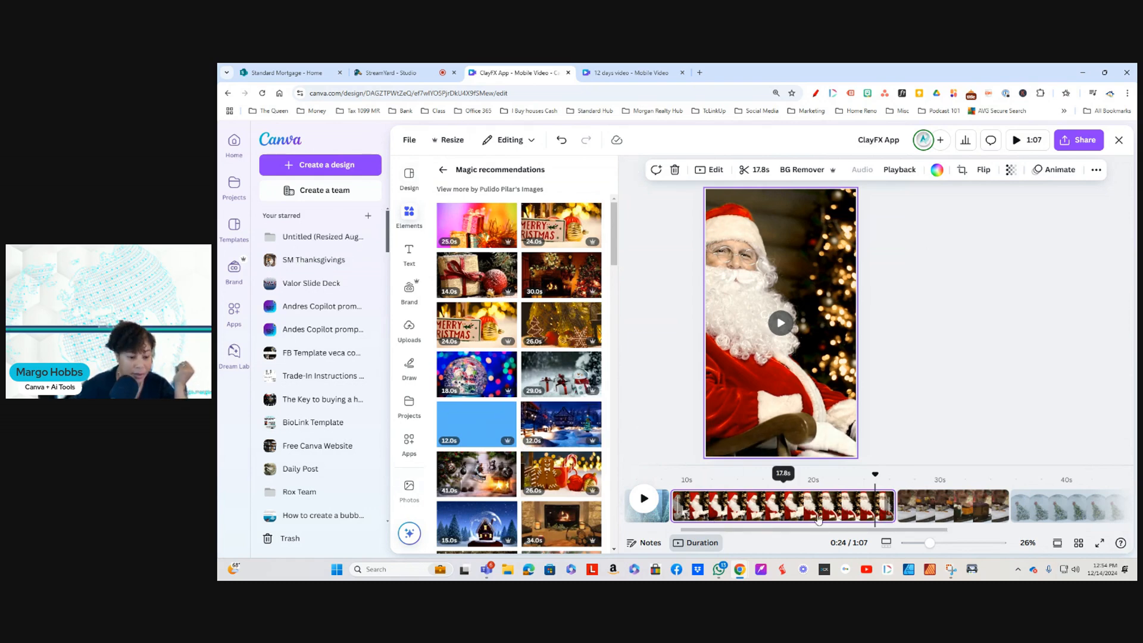
Step: Add the round 12 Days of Christmas badge from the recently used elements to the second page with the blue glittering tree
drag(757, 529, 653, 533)
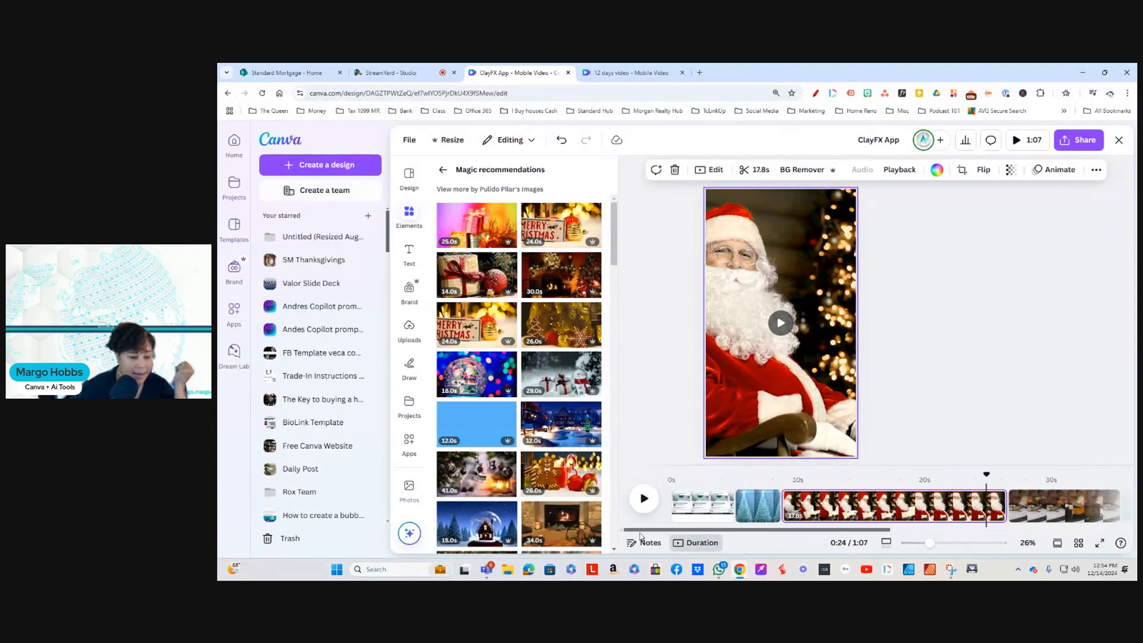
click(755, 513)
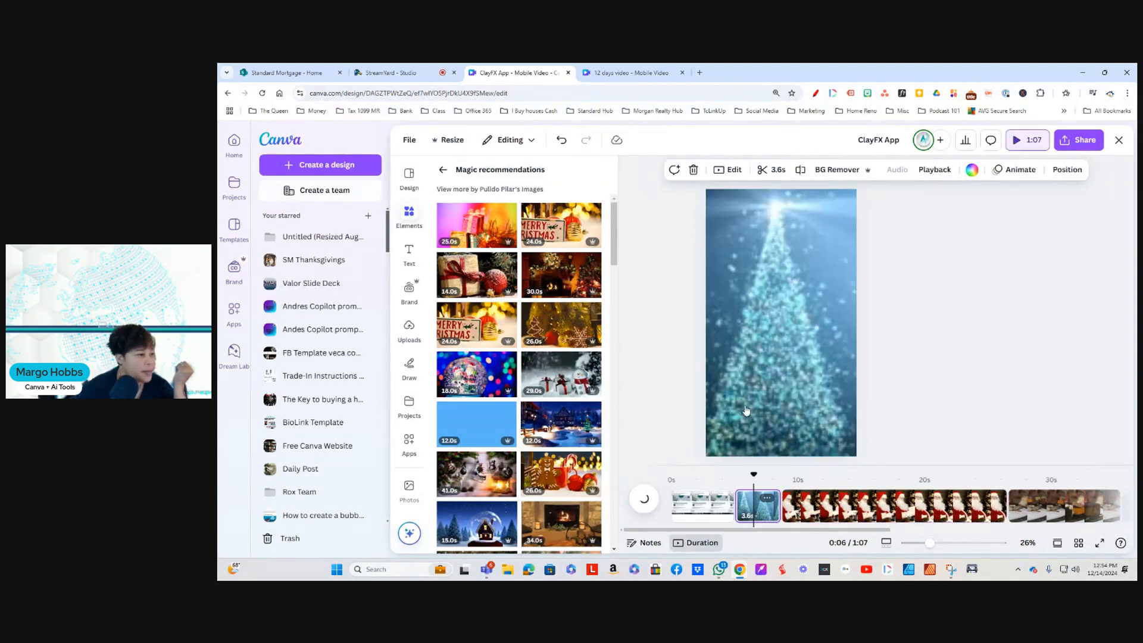
click(442, 172)
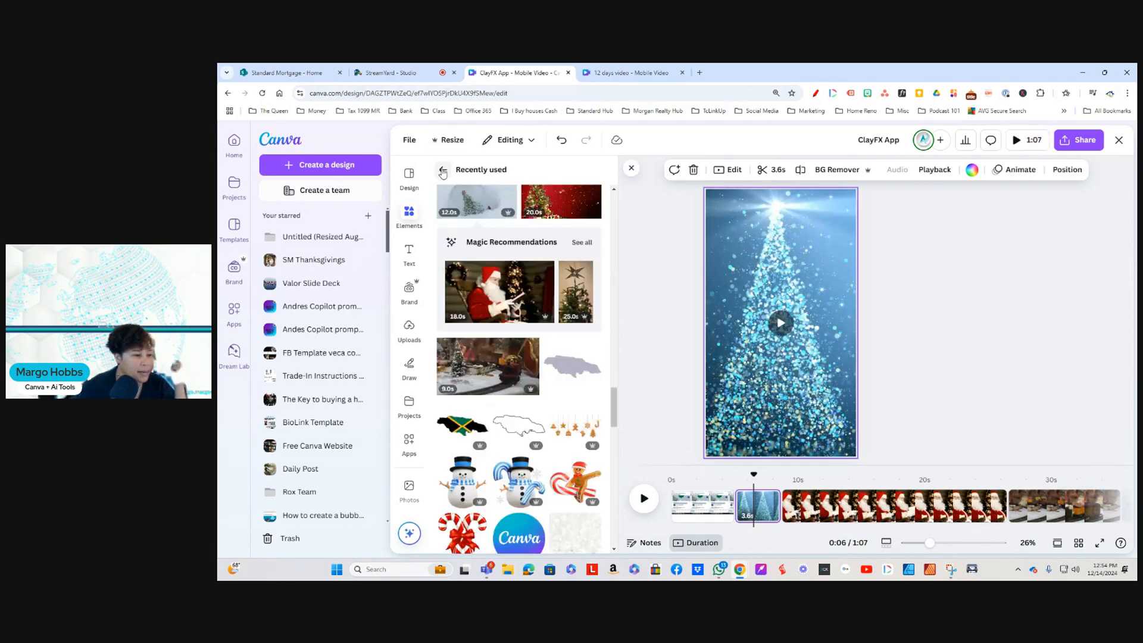
scroll(520, 422, up, 4)
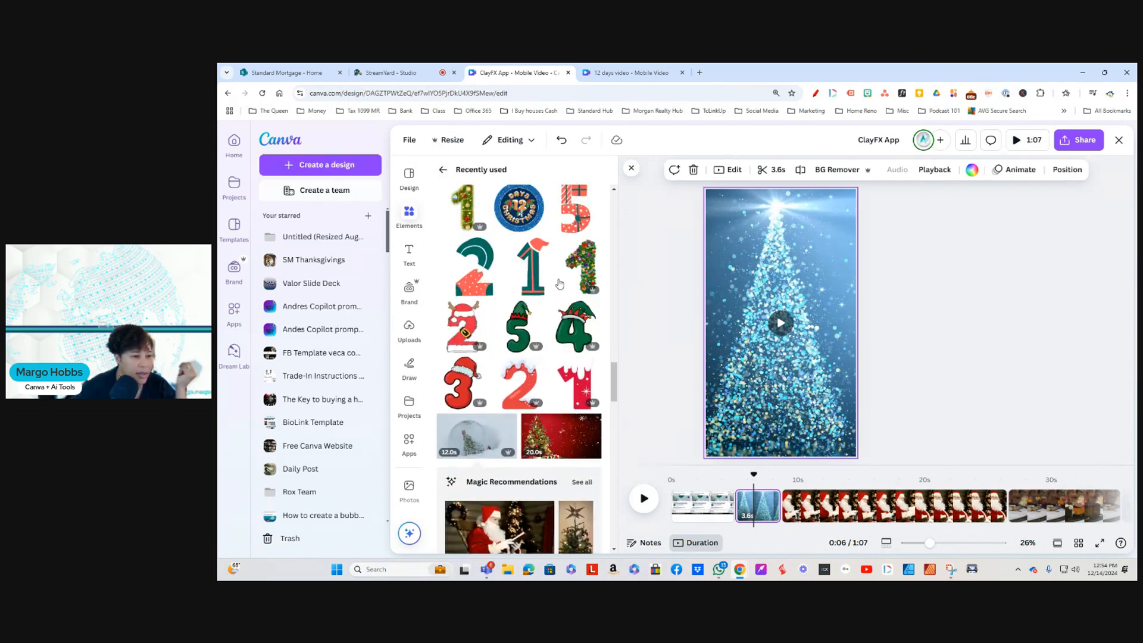
scroll(608, 263, up, 1)
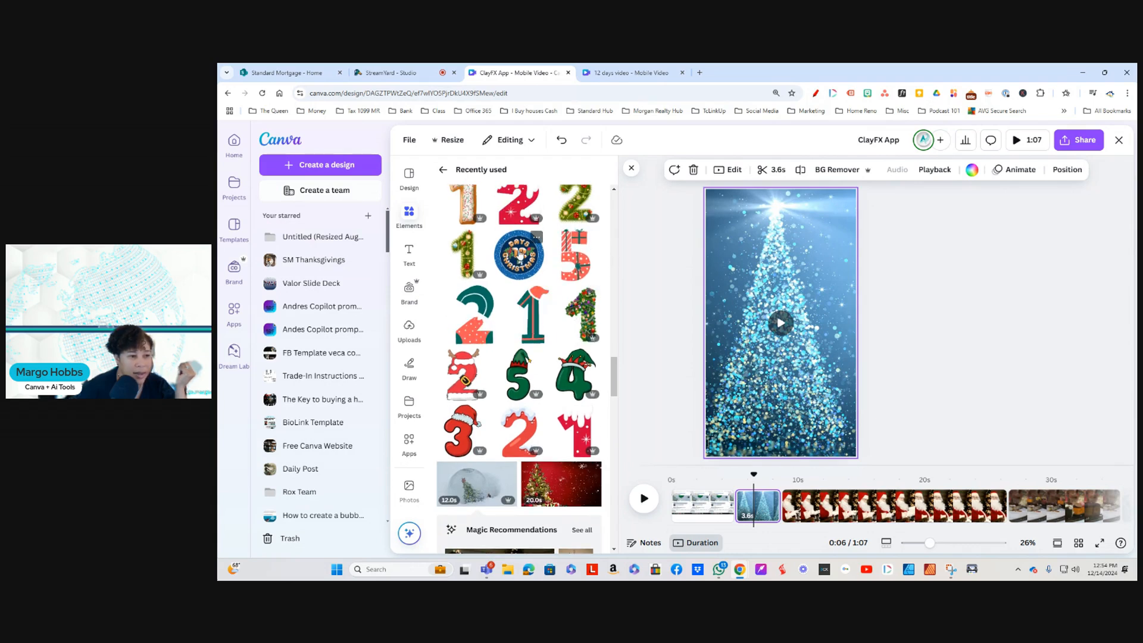
scroll(565, 422, up, 1)
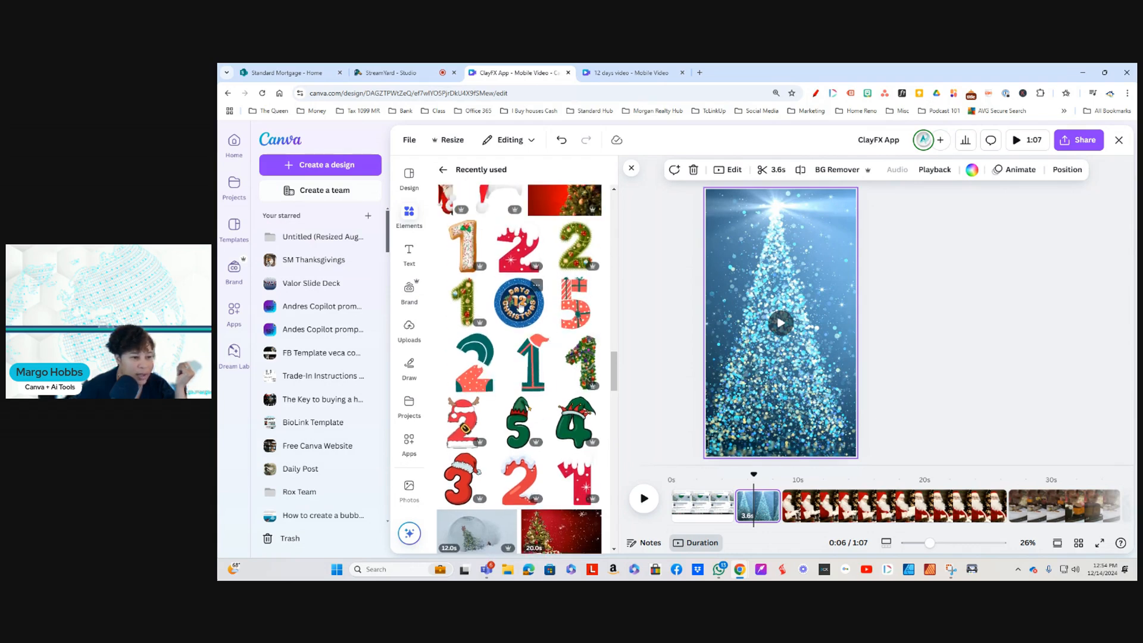
click(520, 306)
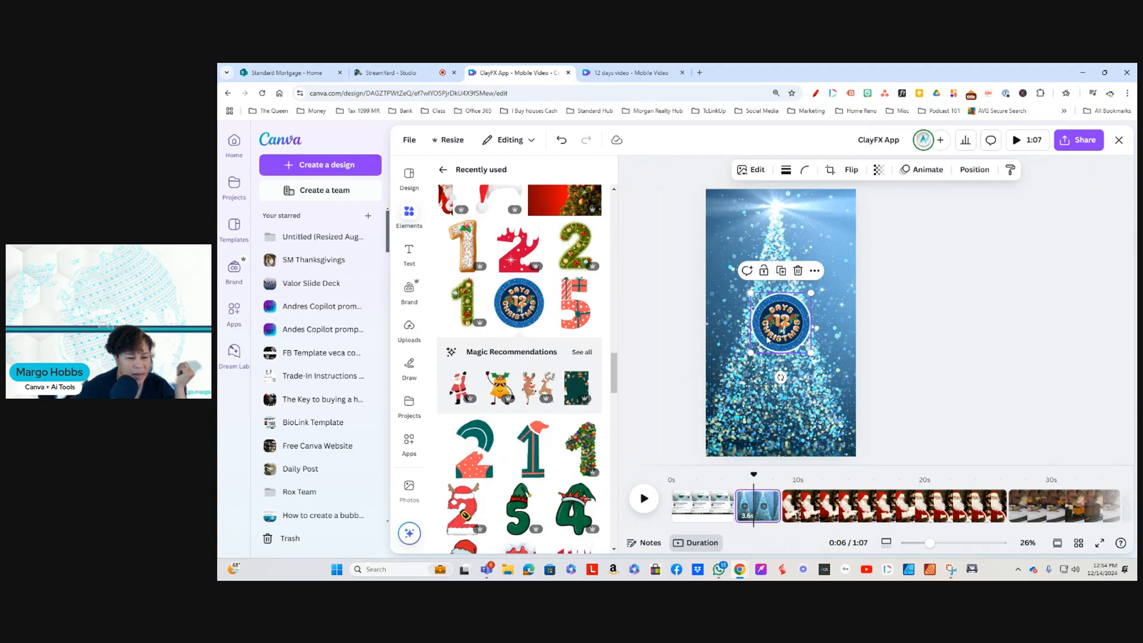
Step: Enlarge the 12 Days of Christmas badge to about two-thirds of the page width and place it just below the page's middle
drag(765, 304, 765, 297)
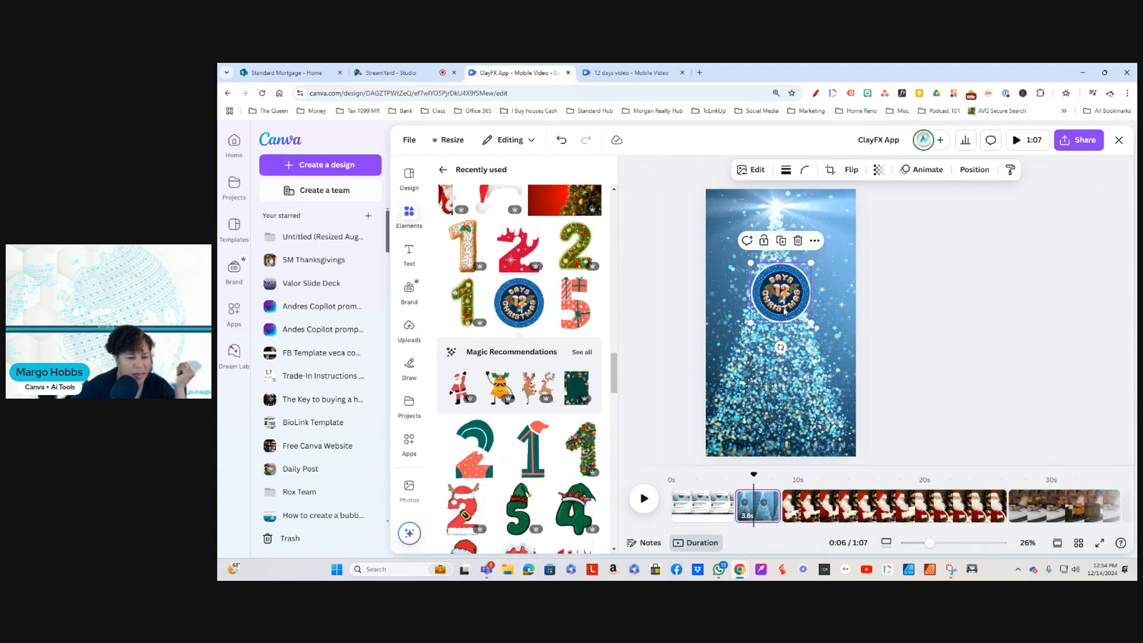
drag(810, 262, 832, 242)
drag(750, 323, 729, 344)
drag(789, 299, 783, 351)
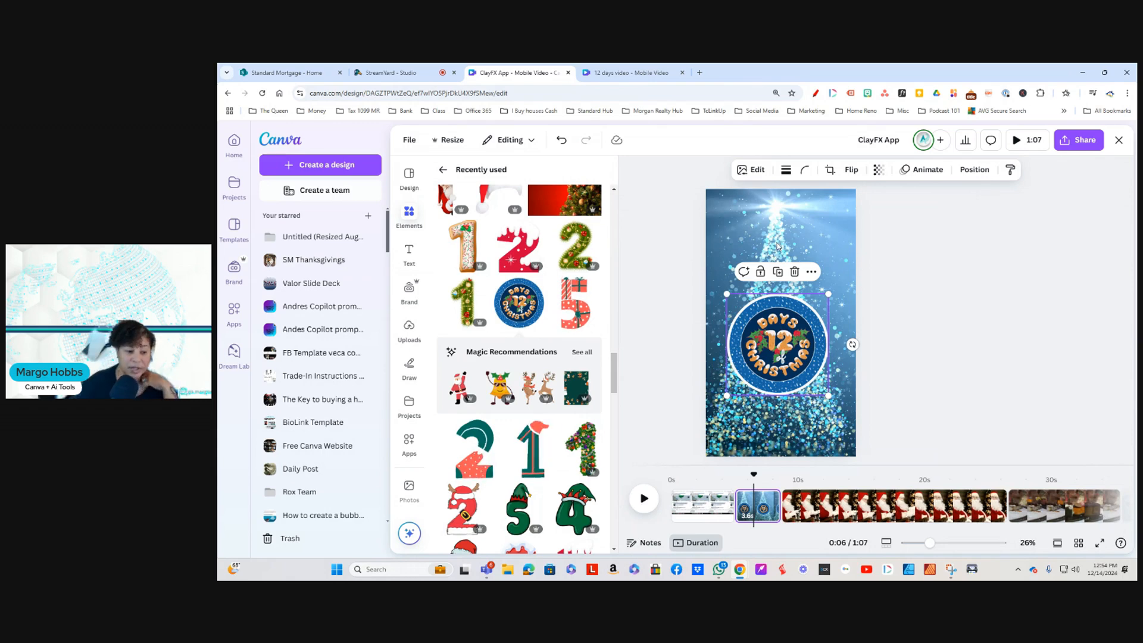
Step: Check the second page of the 12 days video design for reference and move the badge down over the tree's base in the ClayFX App design
click(647, 73)
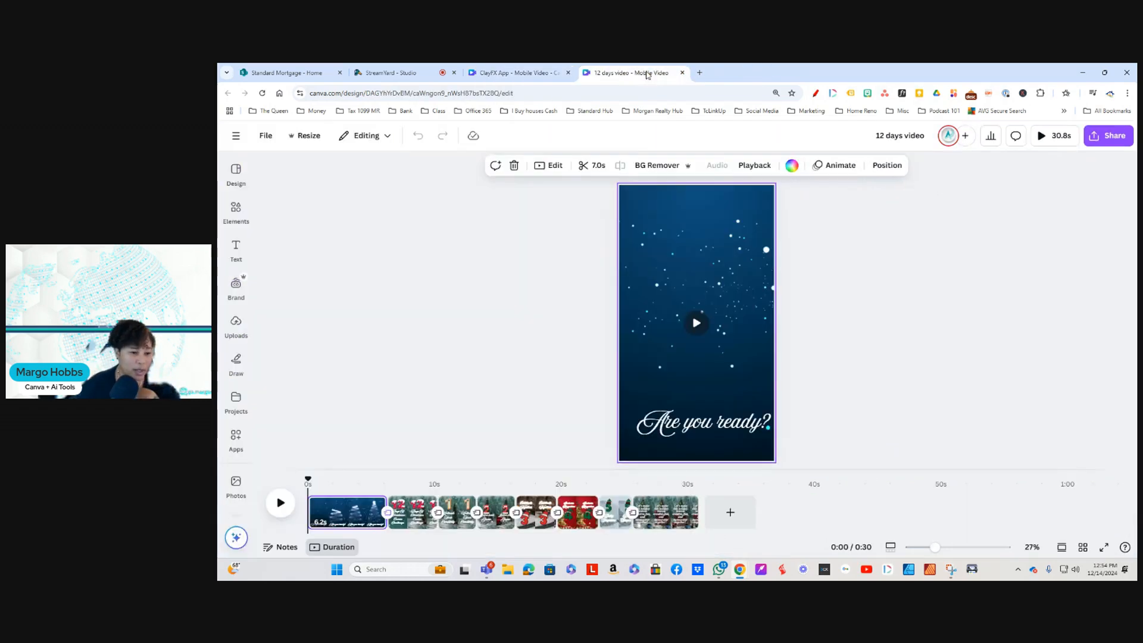
click(411, 523)
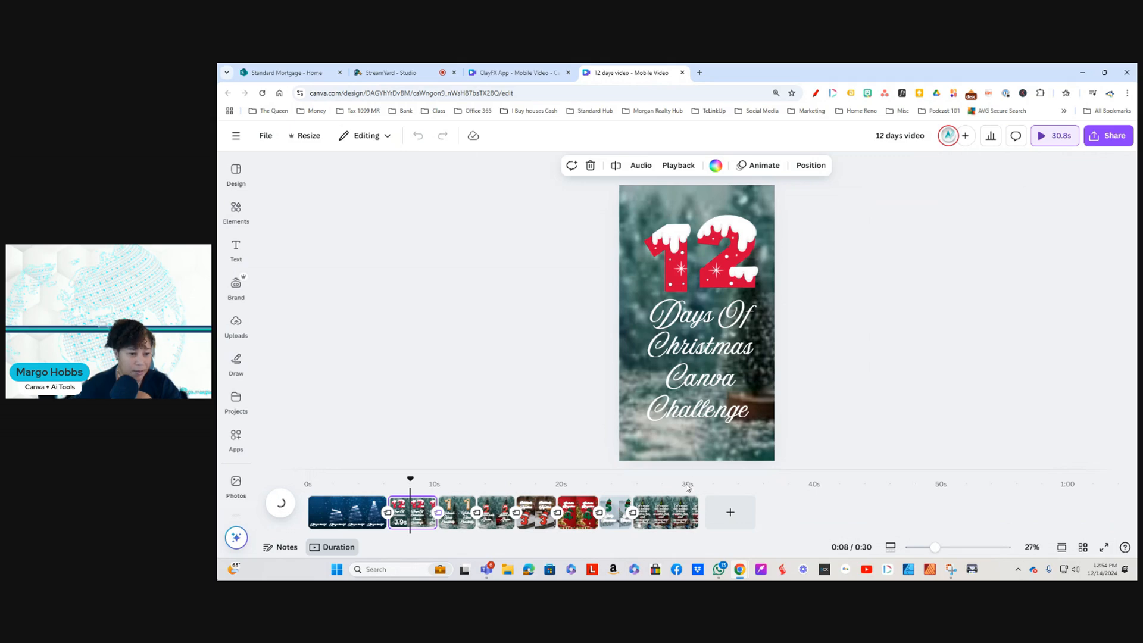
click(503, 74)
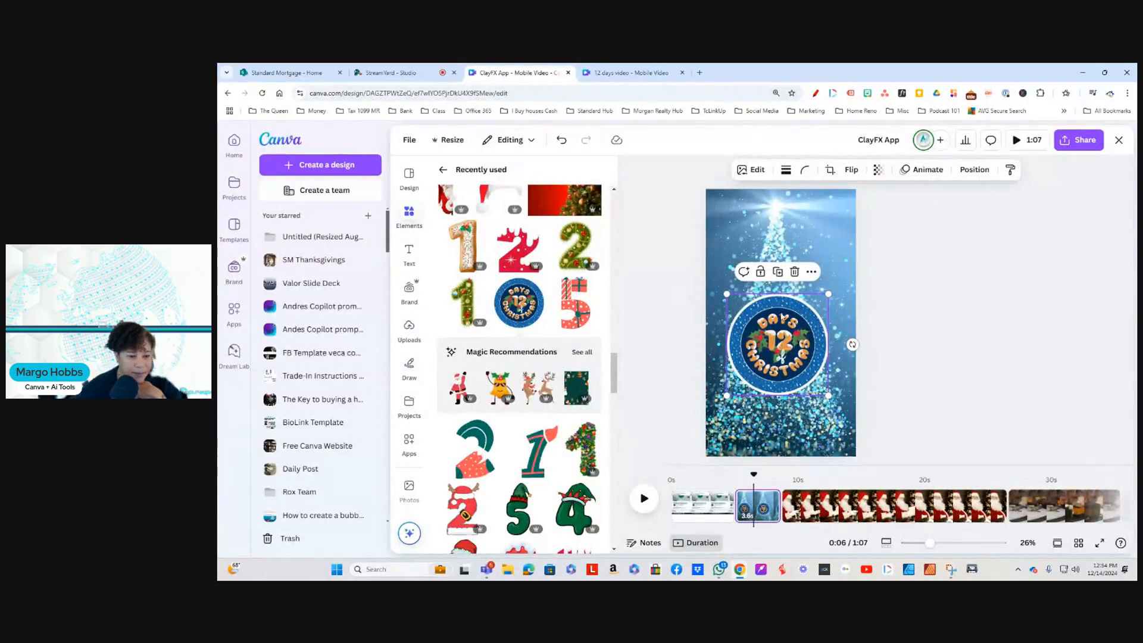
drag(774, 338, 776, 397)
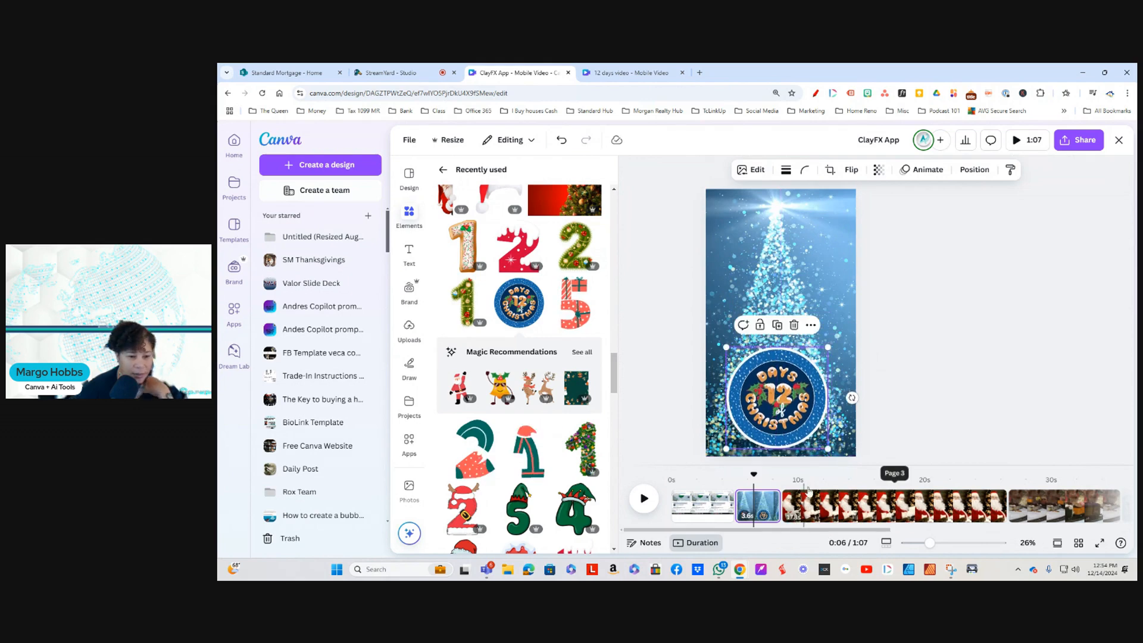
click(831, 223)
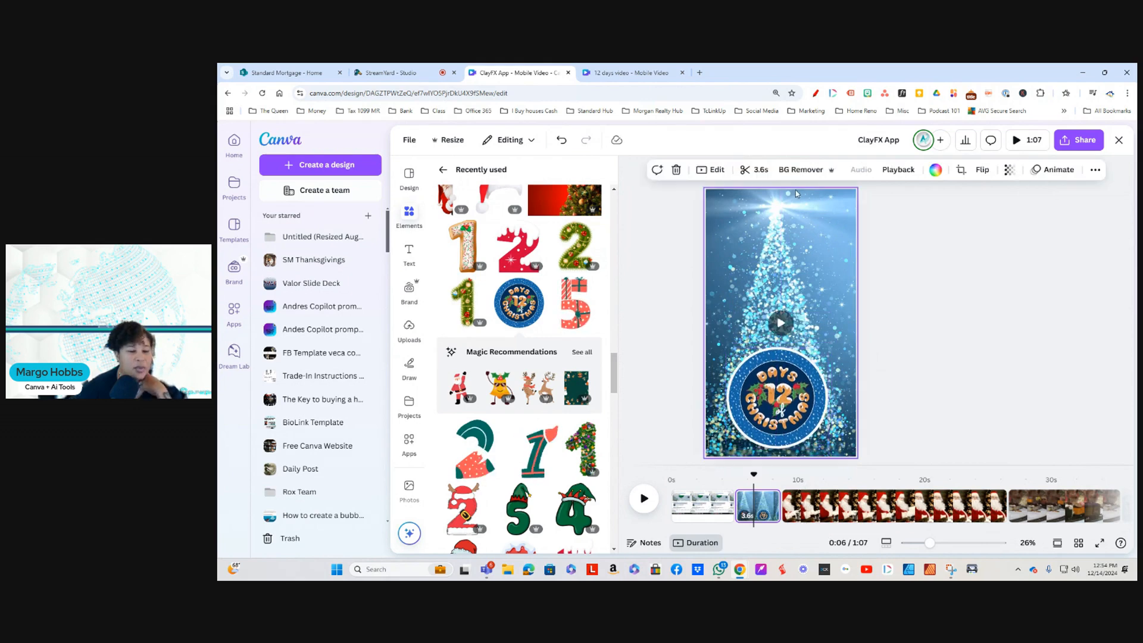
Step: Trim the Santa video on the third page at both ends to a 4.6-second middle section
click(826, 506)
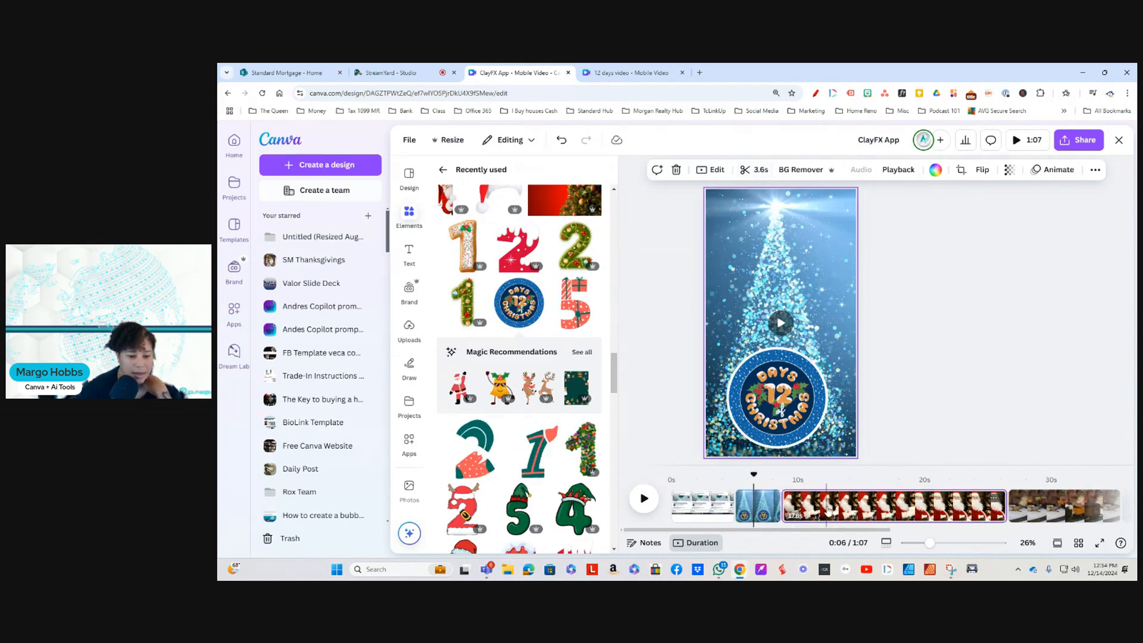
click(773, 170)
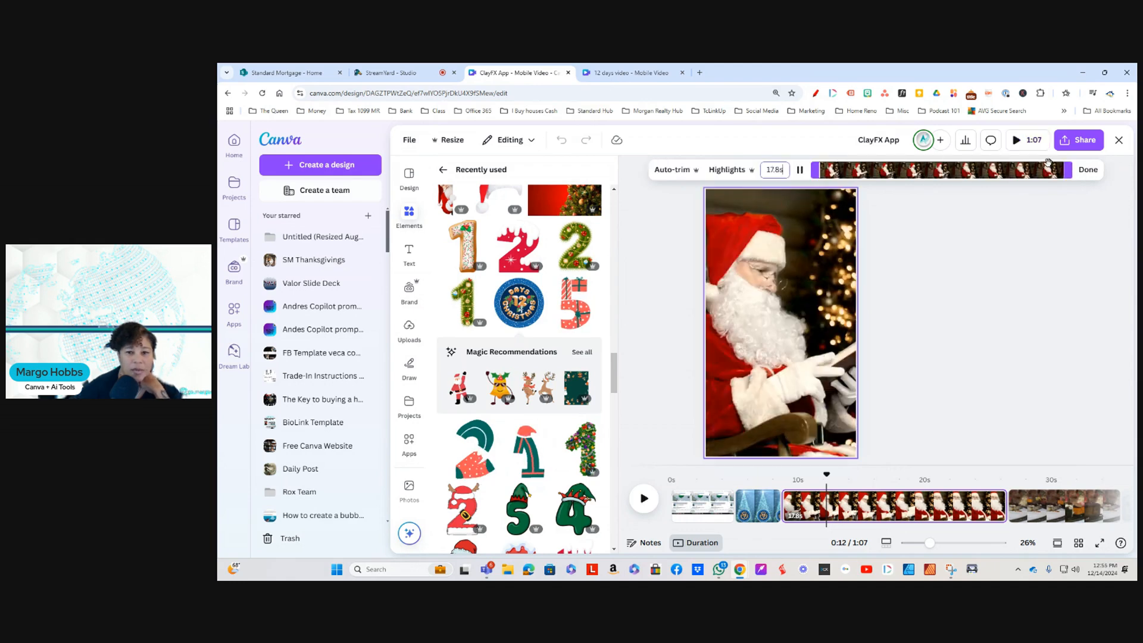
drag(1054, 168, 985, 174)
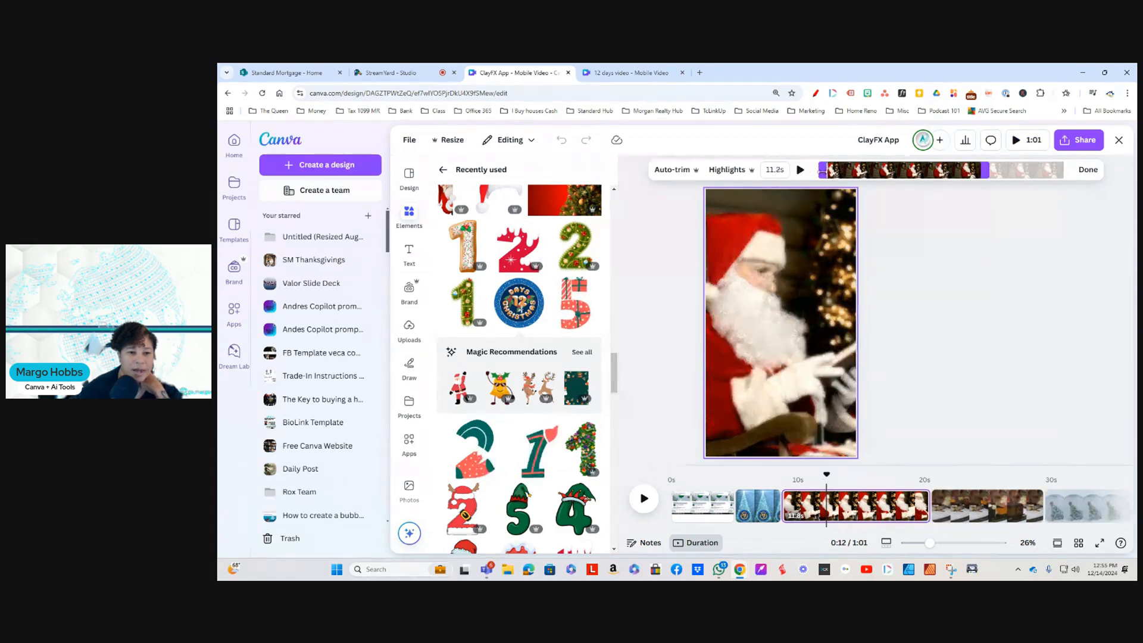
drag(818, 171, 890, 171)
drag(985, 172, 955, 174)
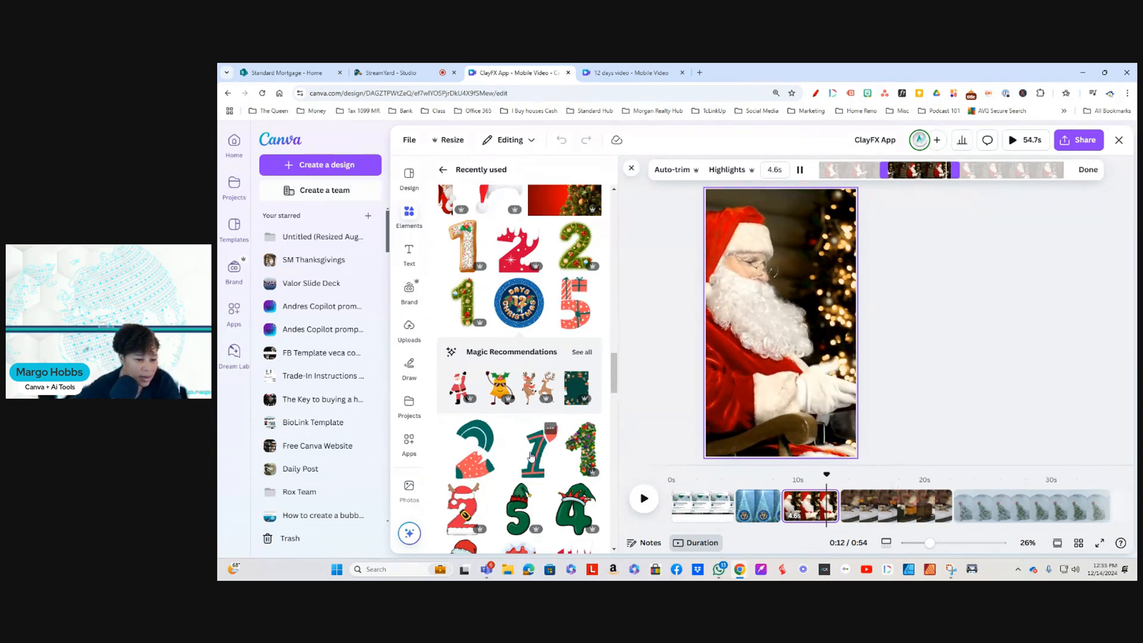
Step: Add the green number 1 with the Santa hat to the Santa page and place it over Santa's lower body
click(531, 456)
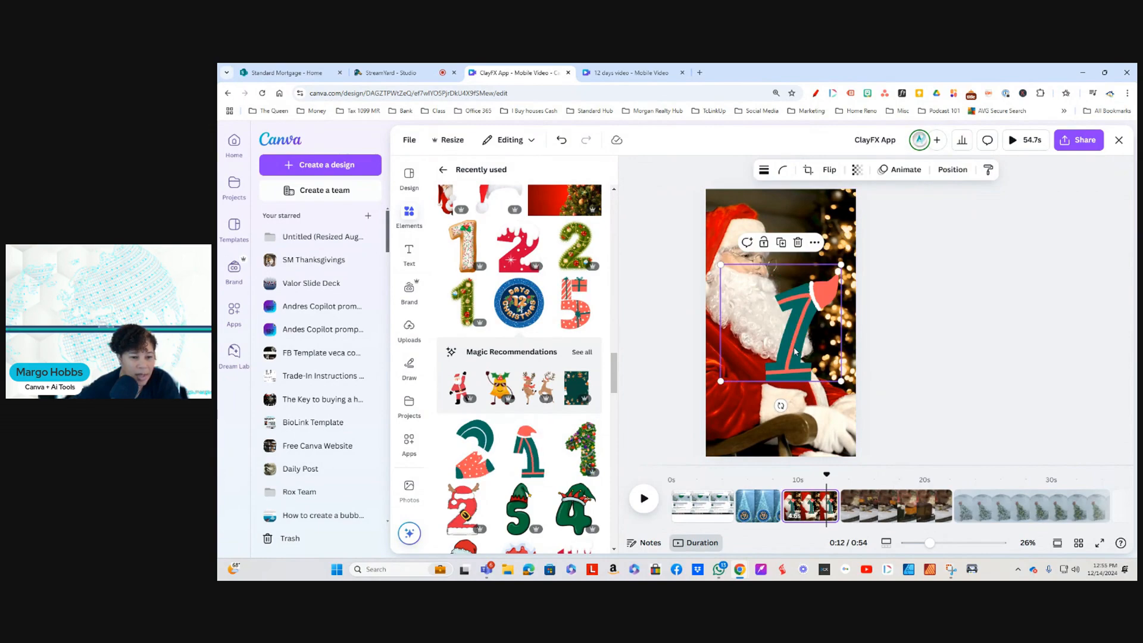
drag(788, 360, 785, 378)
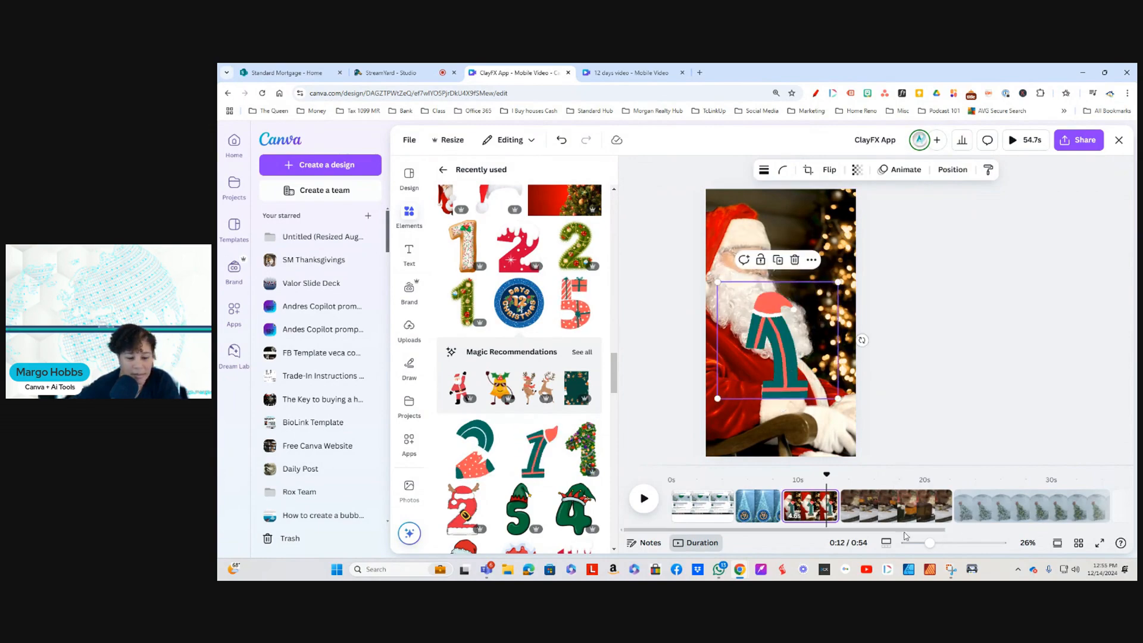
Step: Add the red number 2 with antlers and Santa hat to the train page, lower it, and enlarge it to about half the page width
click(880, 513)
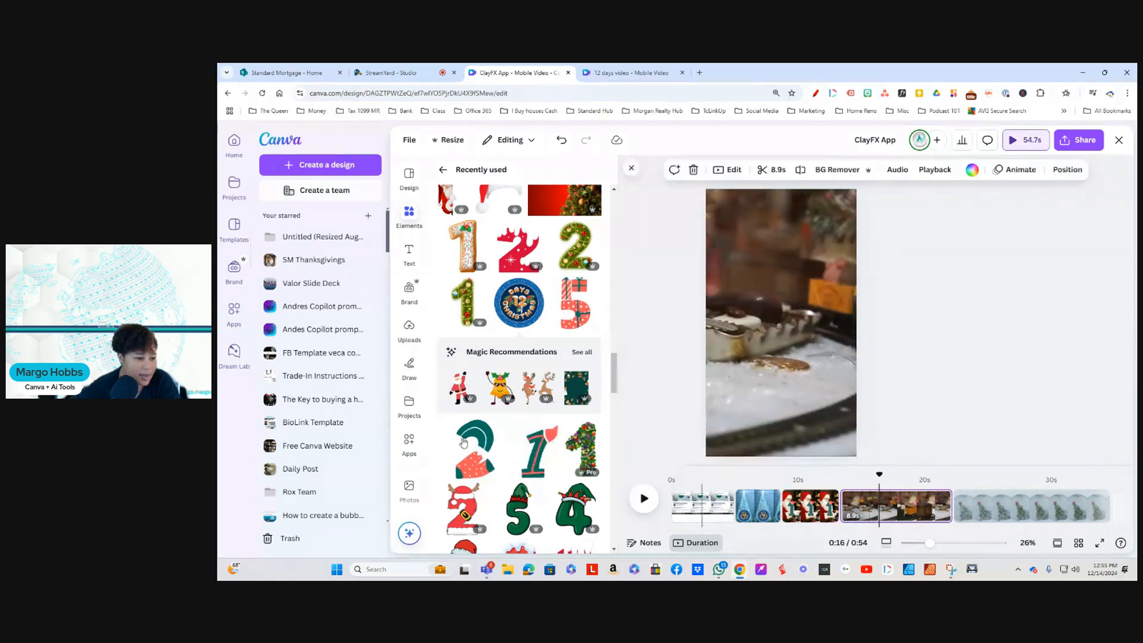
scroll(481, 457, down, 3)
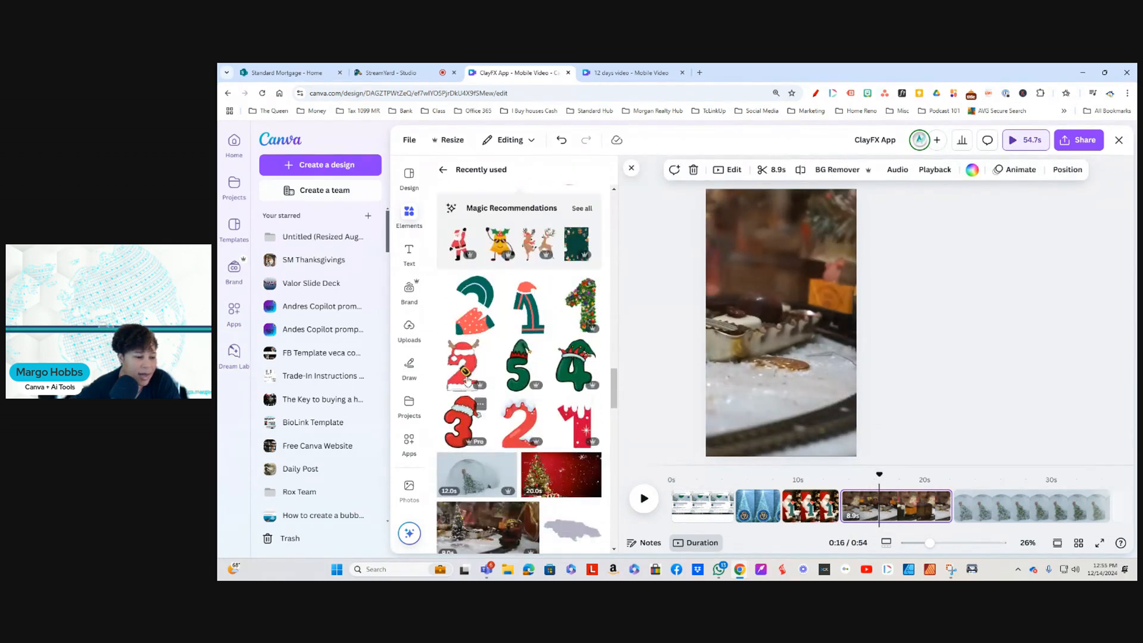
click(464, 357)
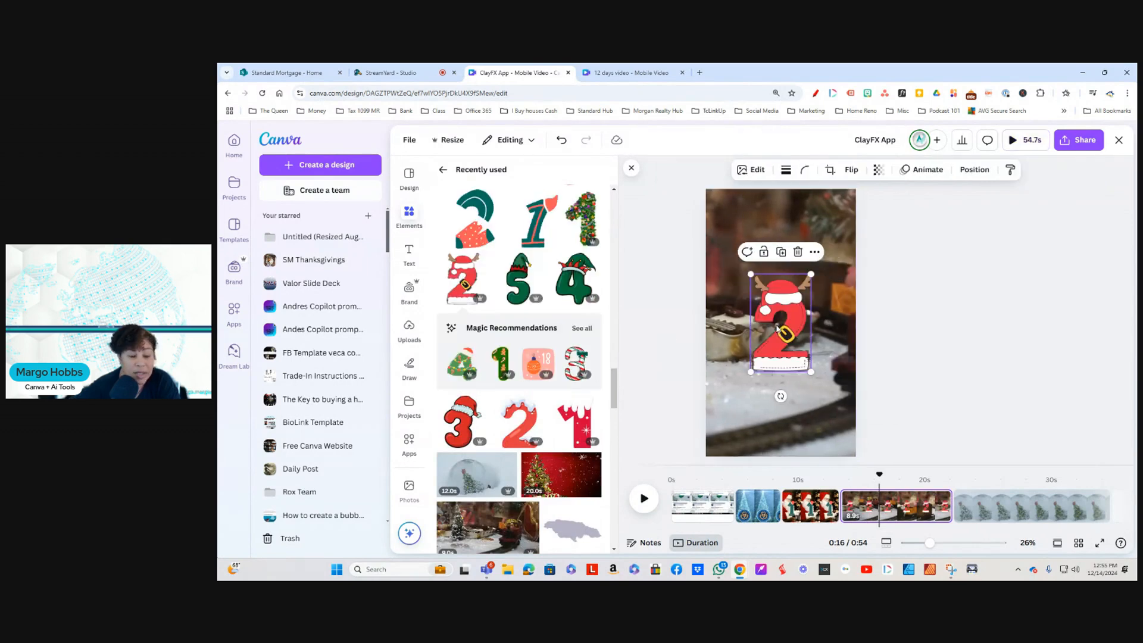
drag(788, 348, 789, 401)
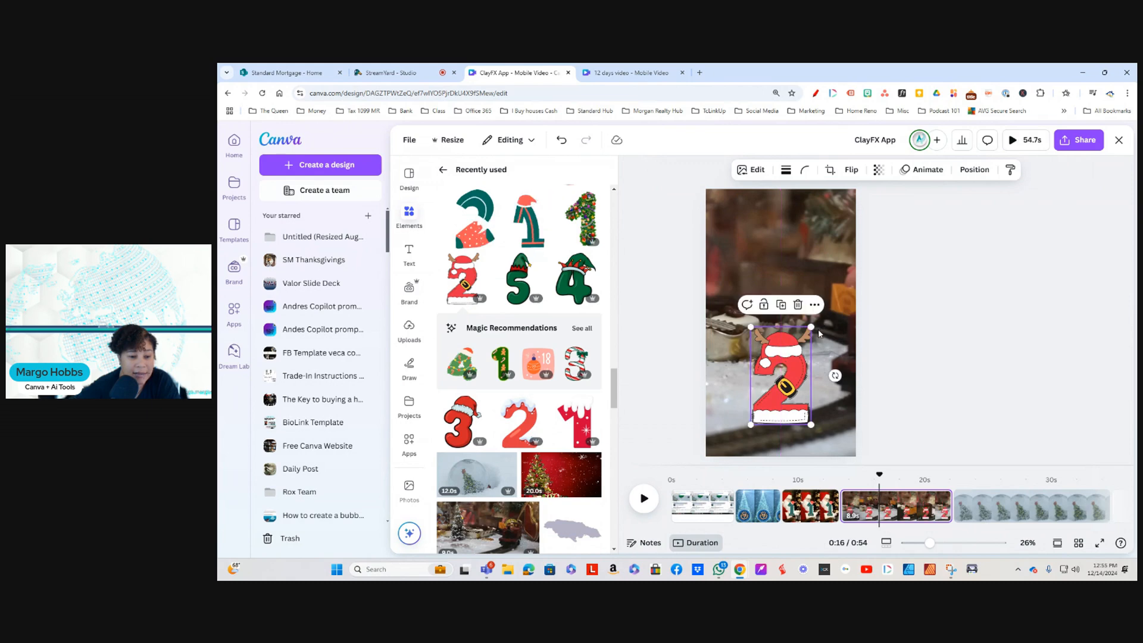
drag(811, 327, 826, 303)
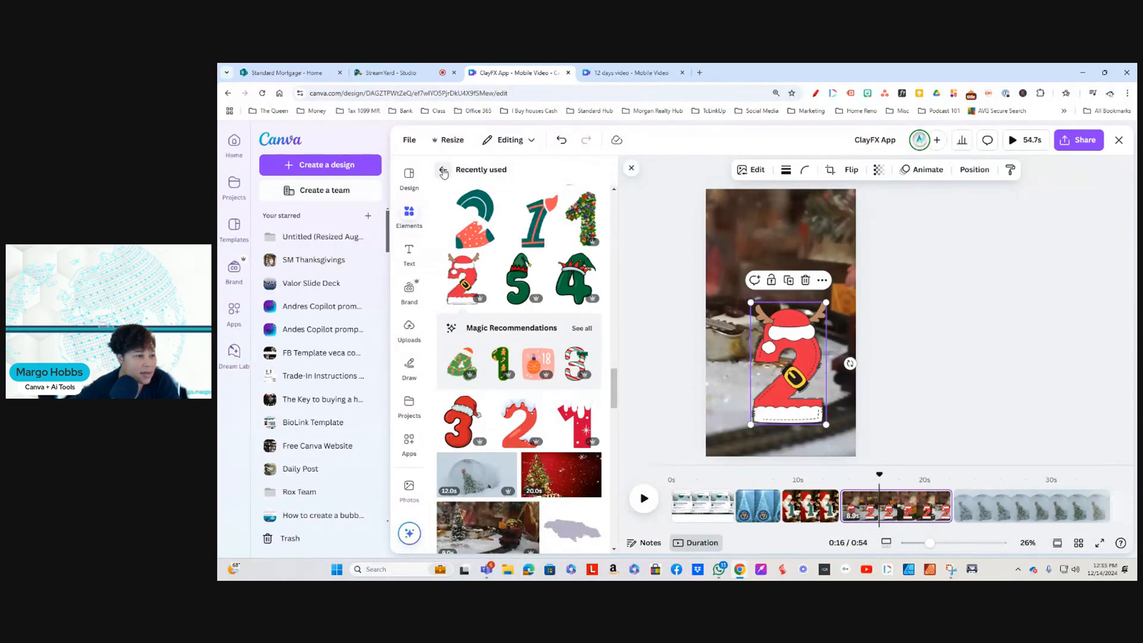
Step: Search the elements for FRAME and browse the complete set of frame shapes
click(443, 169)
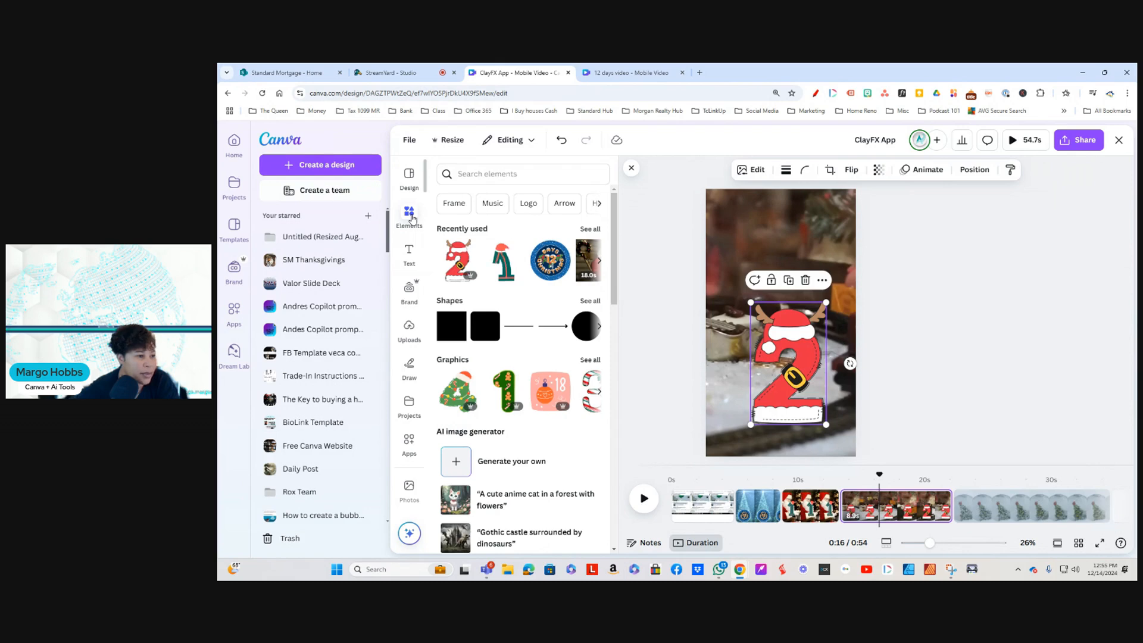
click(410, 216)
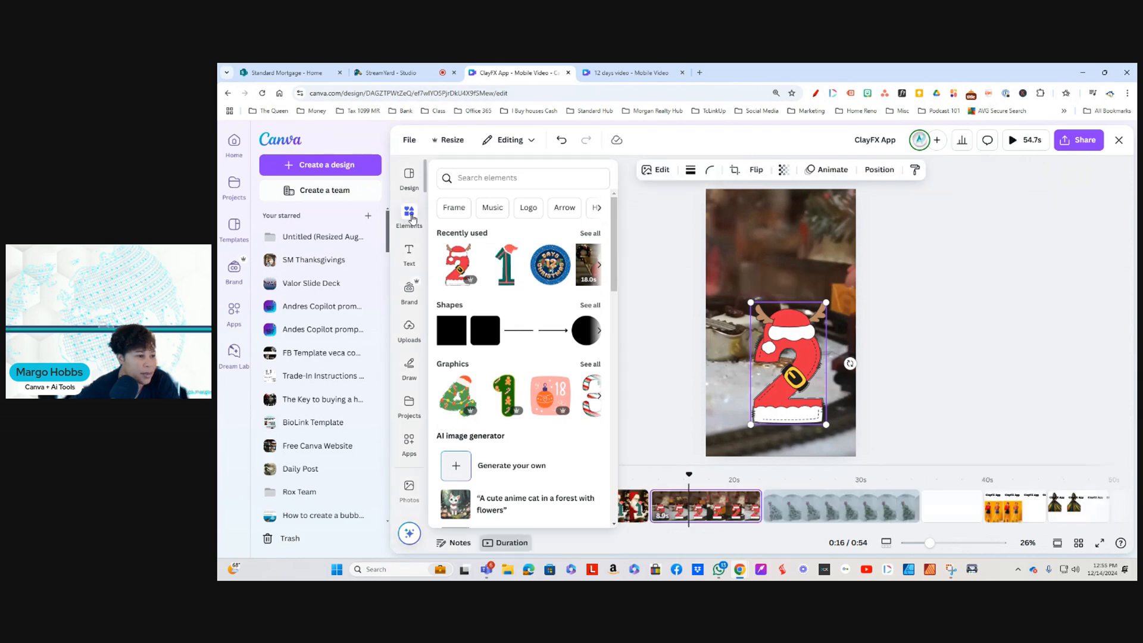
click(543, 180)
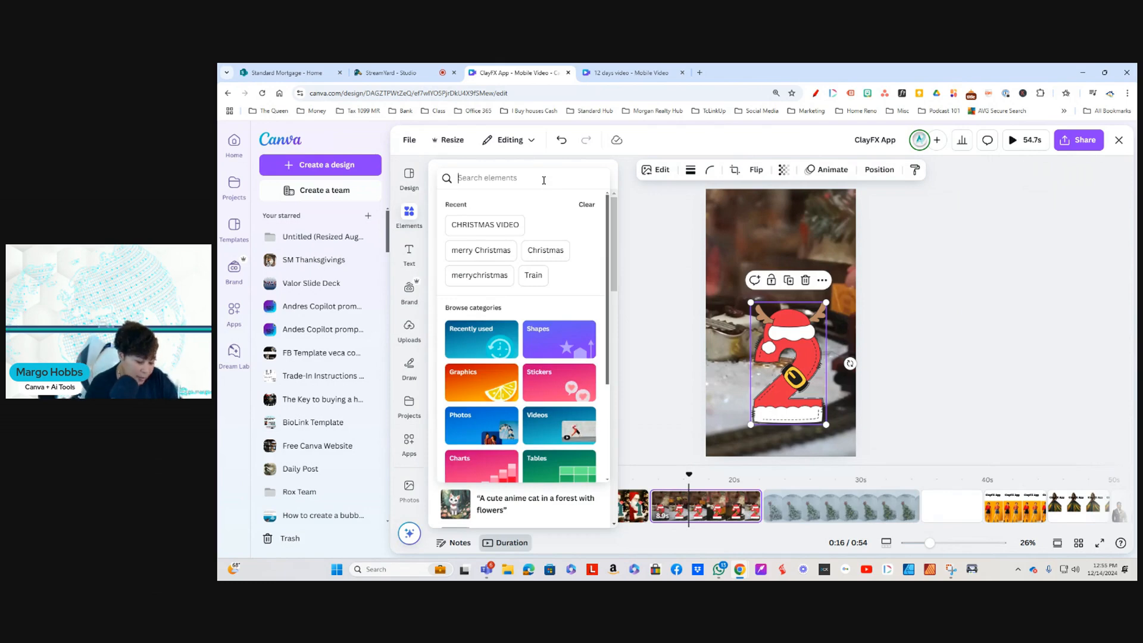
text(FRA)
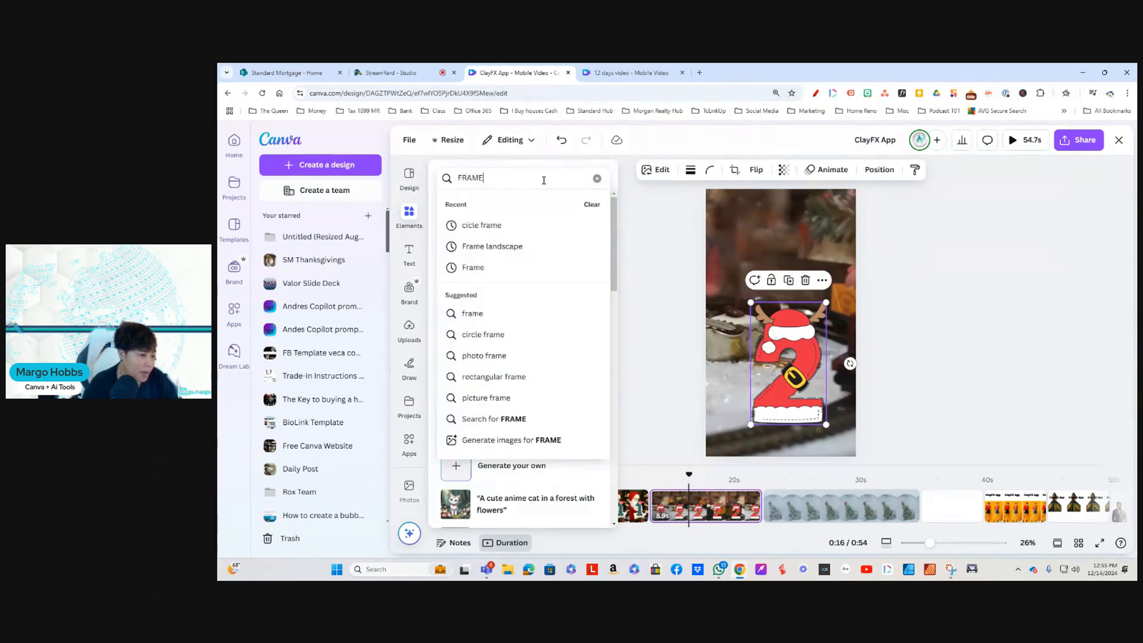
text(ME)
key(Return)
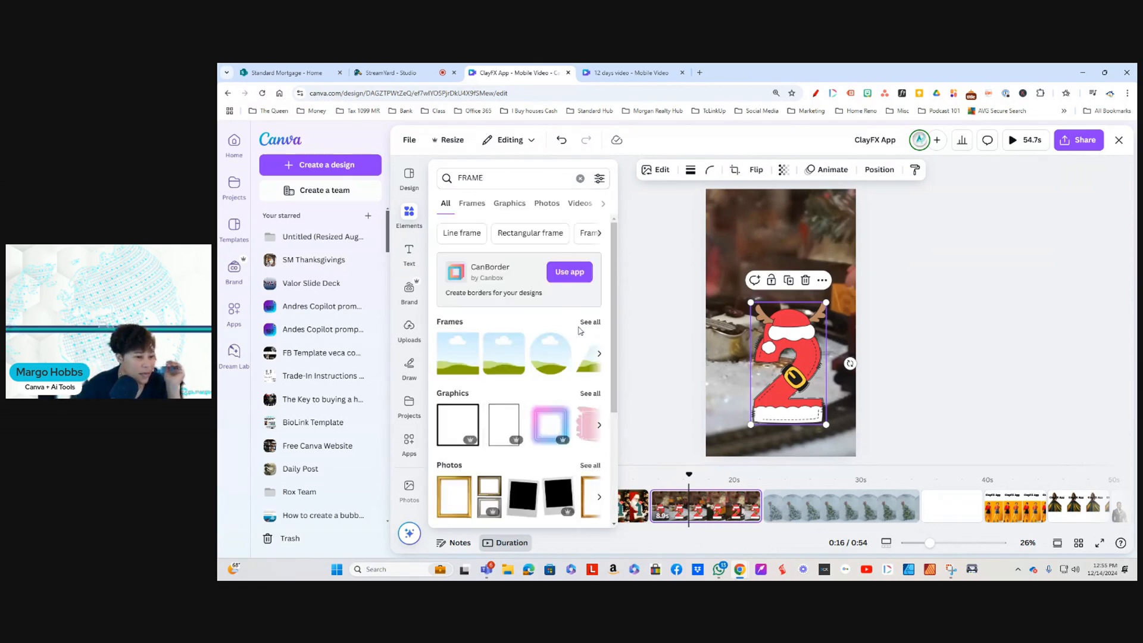
click(590, 322)
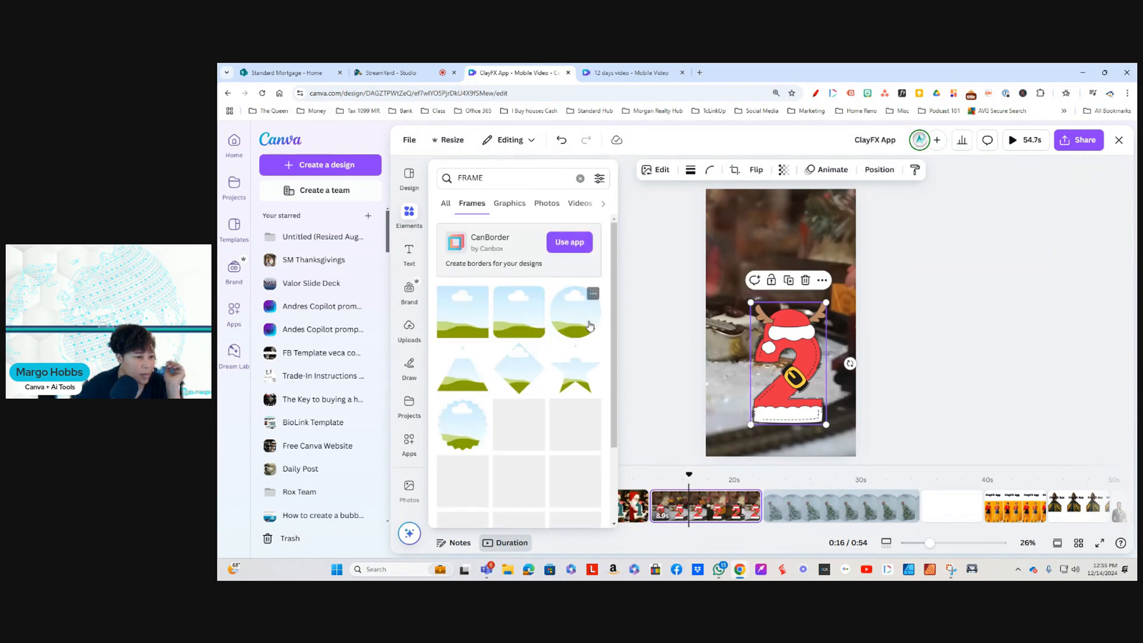
scroll(555, 463, down, 10)
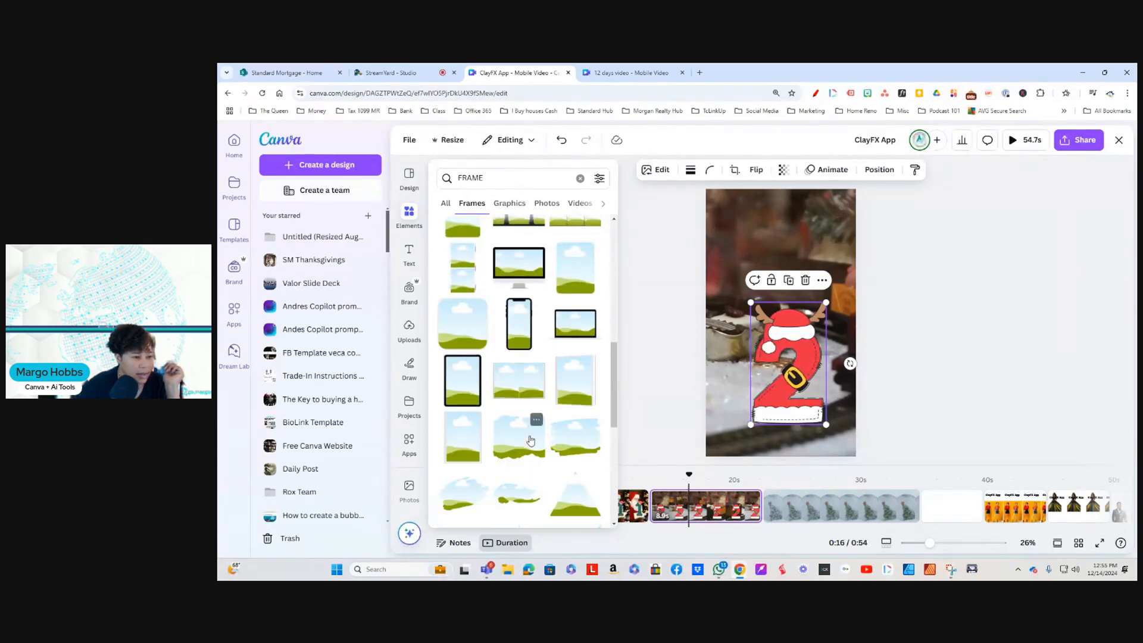
scroll(531, 439, down, 5)
scroll(531, 440, down, 5)
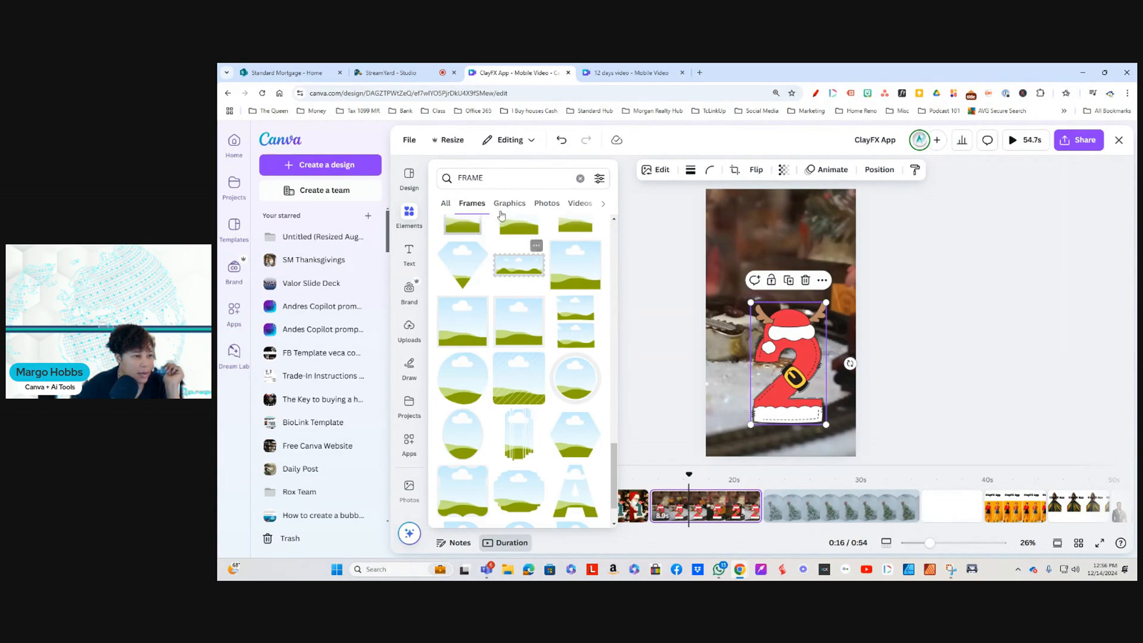
Step: Search for FRAME C and add the first letter C frame to the train page
click(503, 178)
text(C)
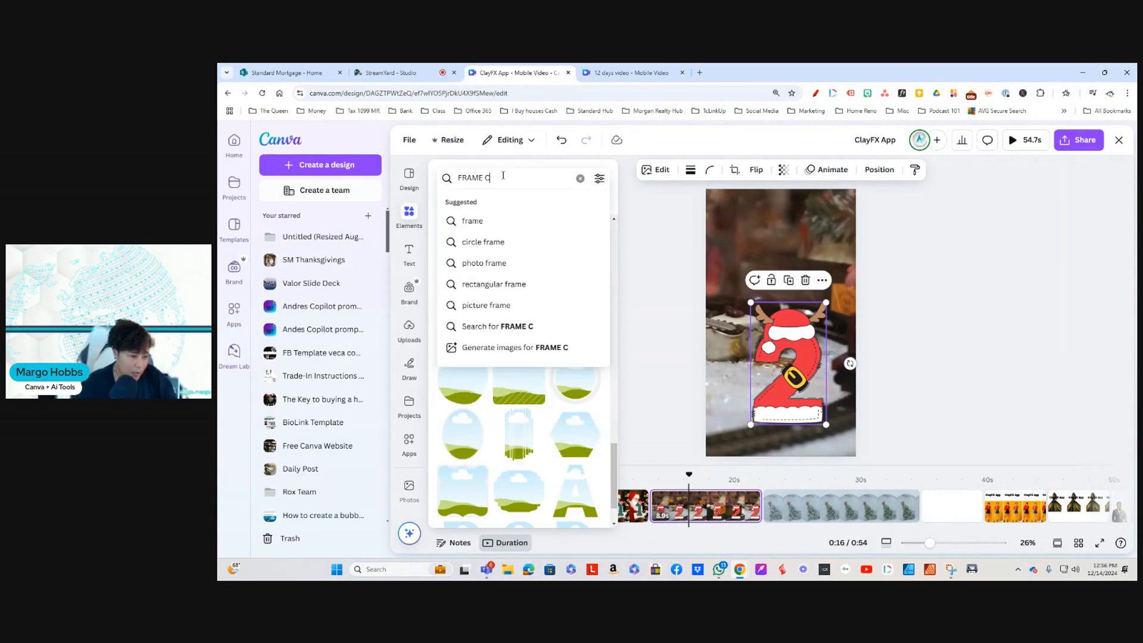
click(458, 325)
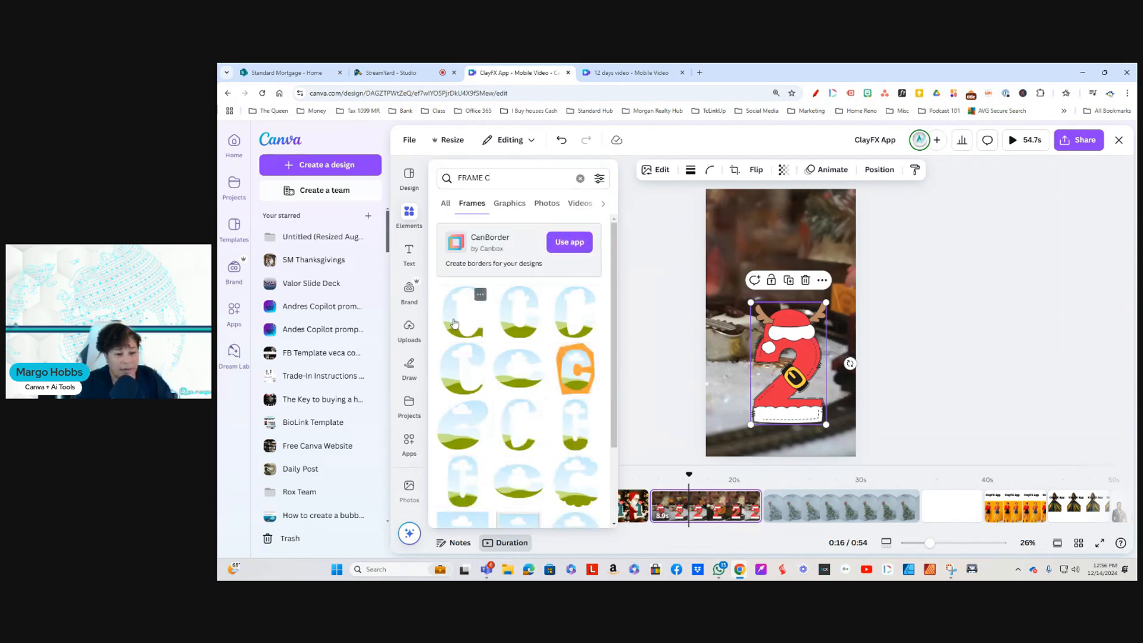
click(453, 323)
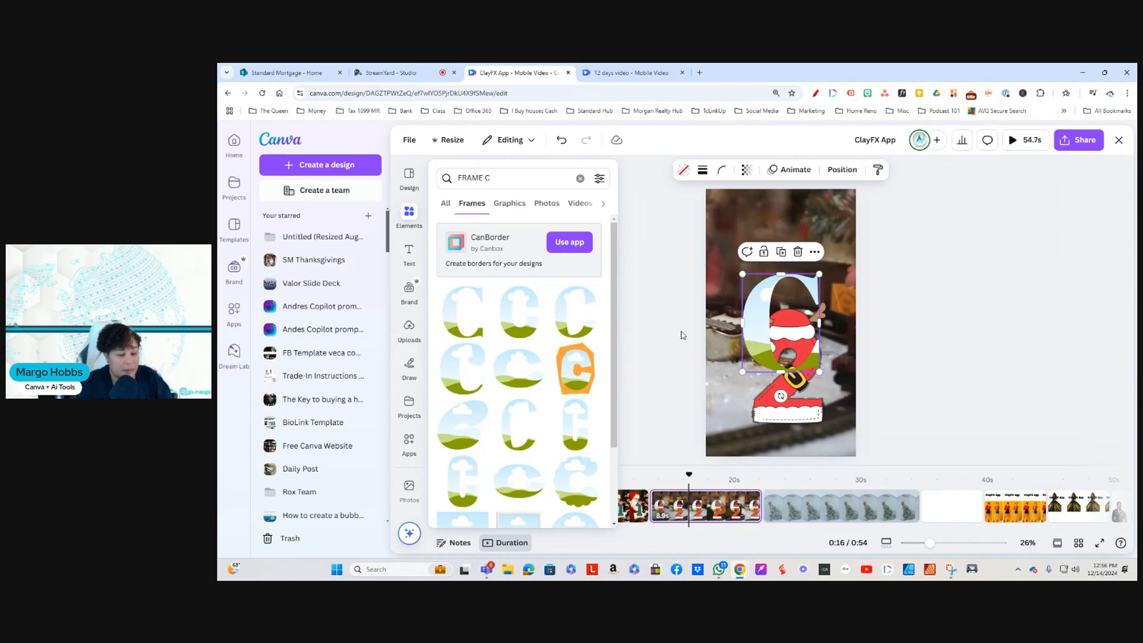
click(777, 340)
Step: Search the elements for 2 frame and add the rounded number 2 frame to the train page
click(409, 253)
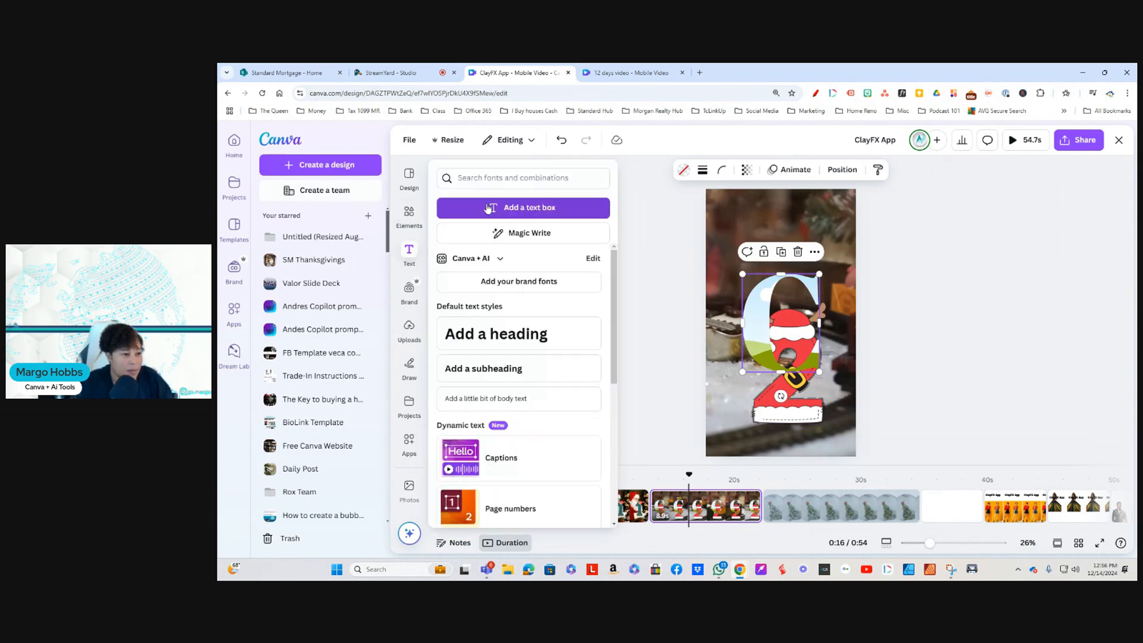
click(409, 216)
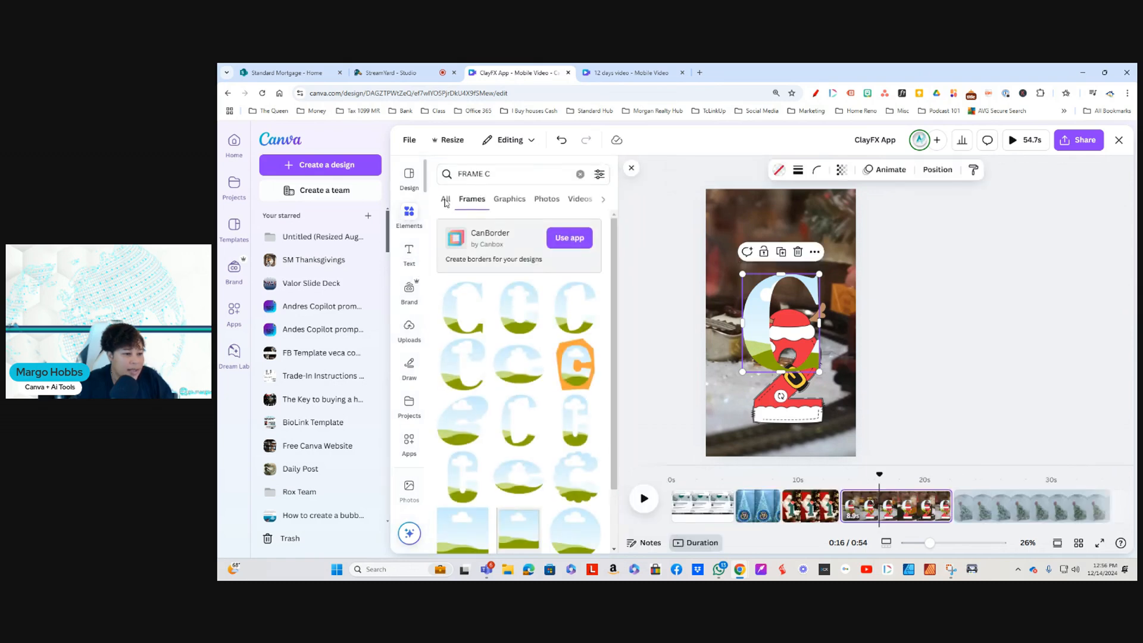
click(509, 174)
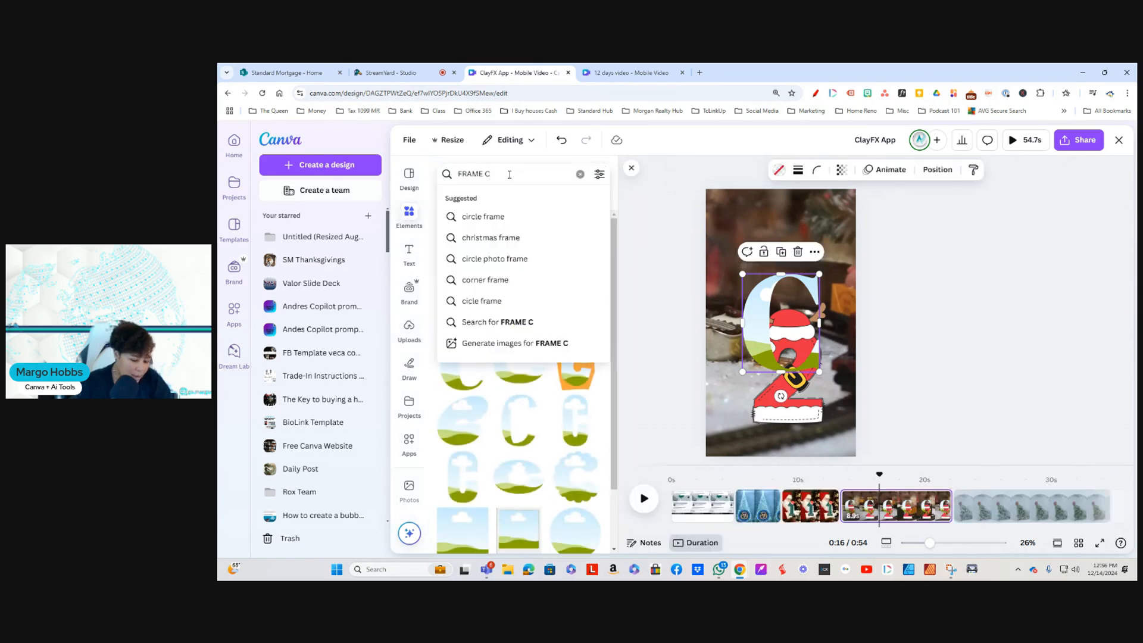
key(BackSpace)
text(2)
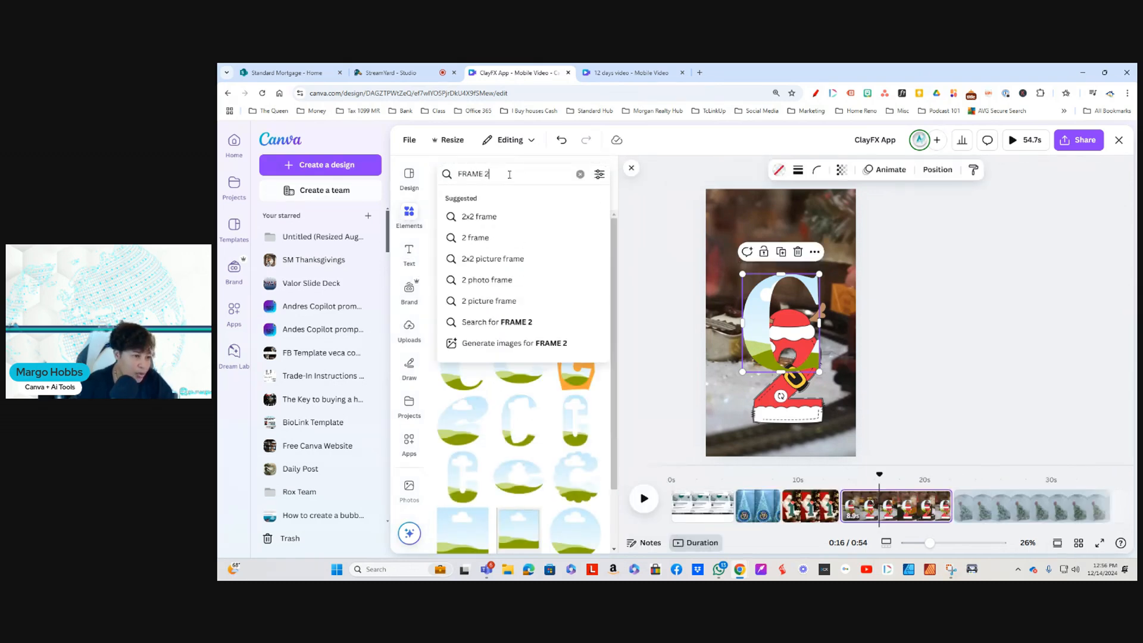
click(500, 240)
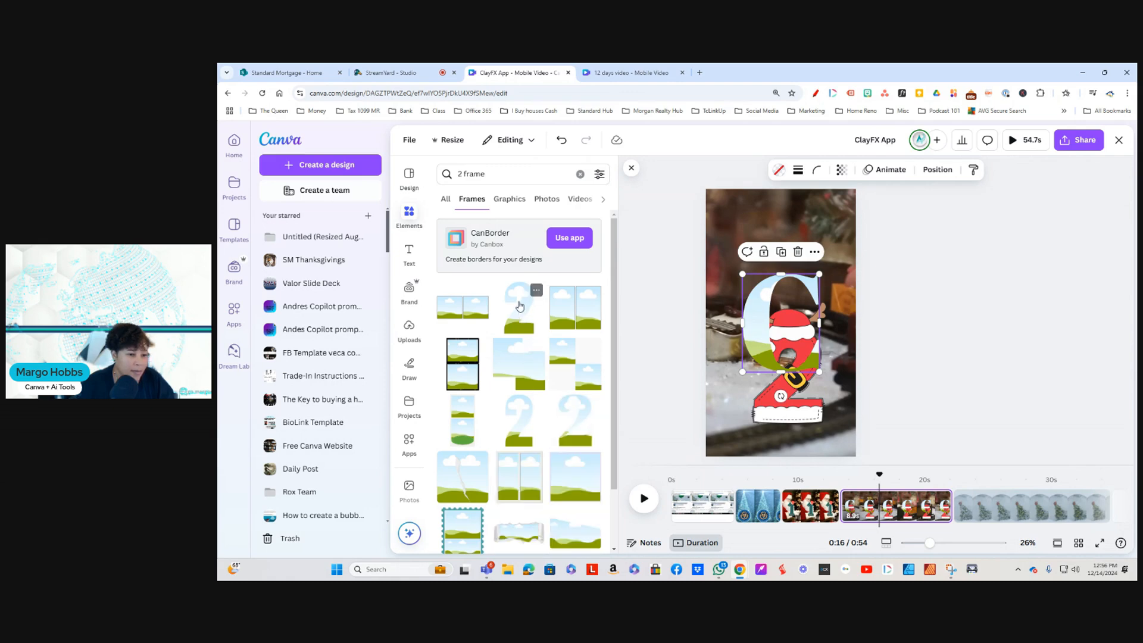
click(520, 306)
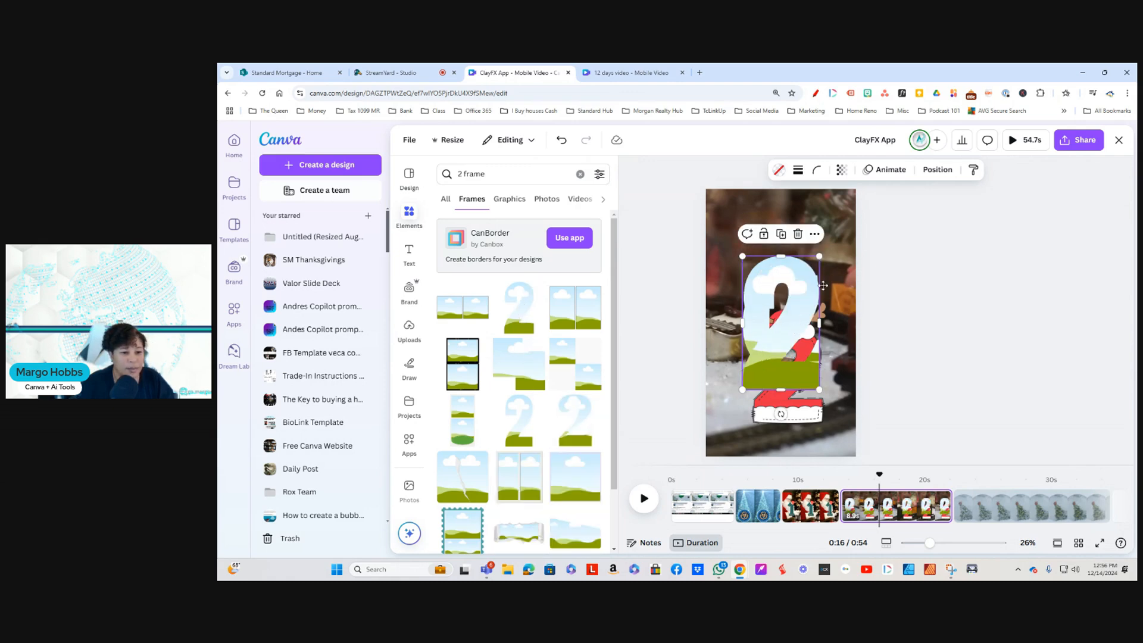
Step: Delete the red number 2 graphic and stack the number 2 frame above the letter C frame on the train page
drag(796, 330, 824, 270)
drag(745, 324, 708, 390)
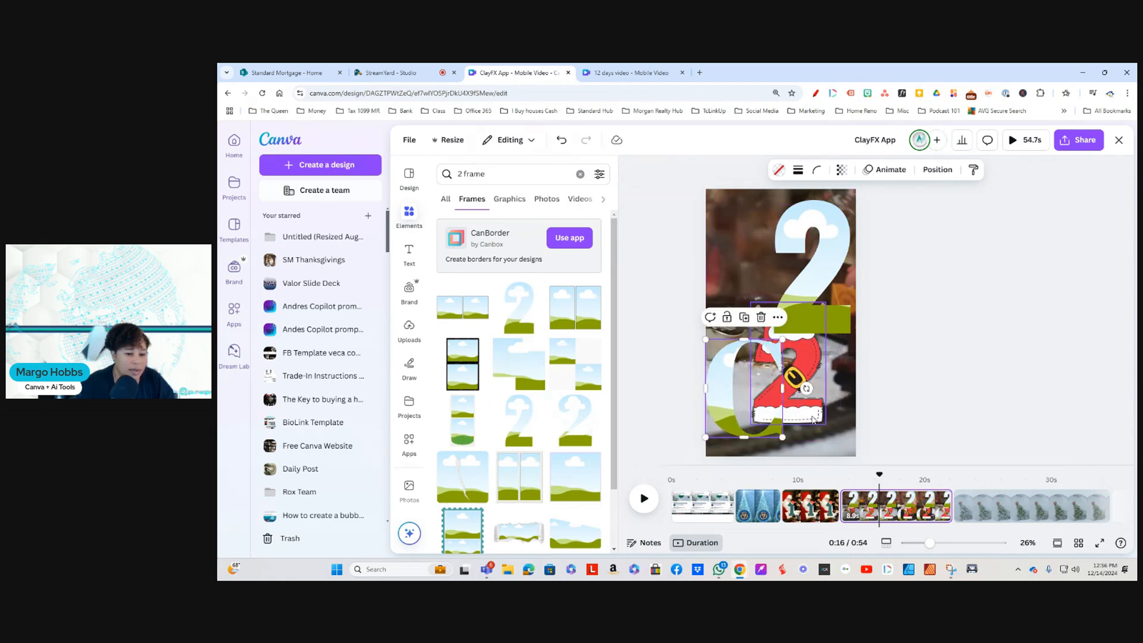
click(783, 351)
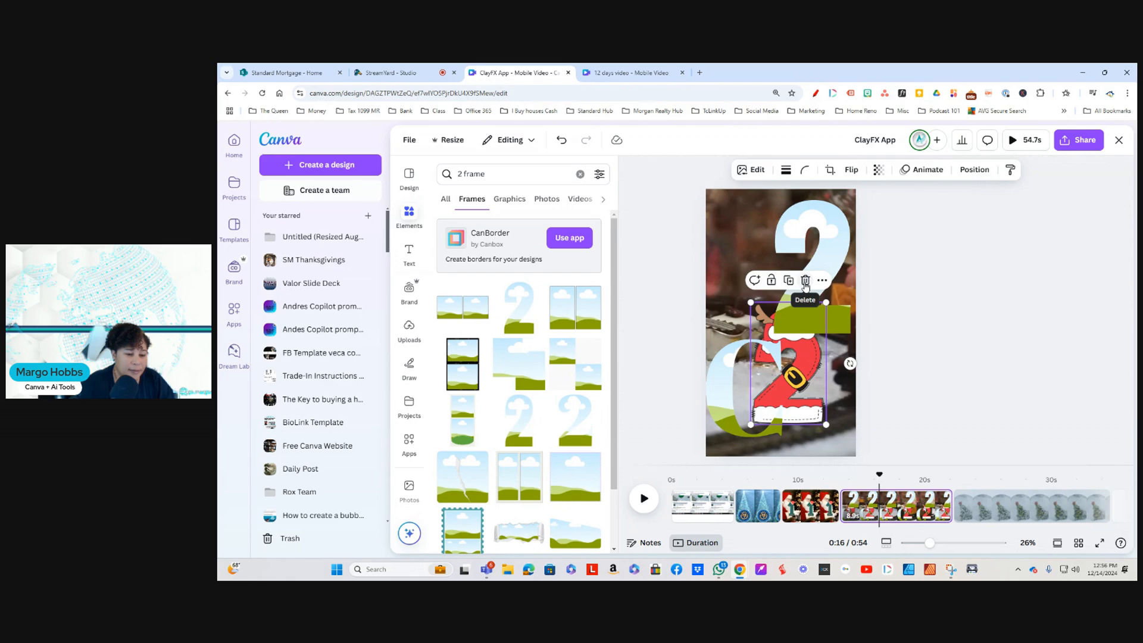
click(805, 281)
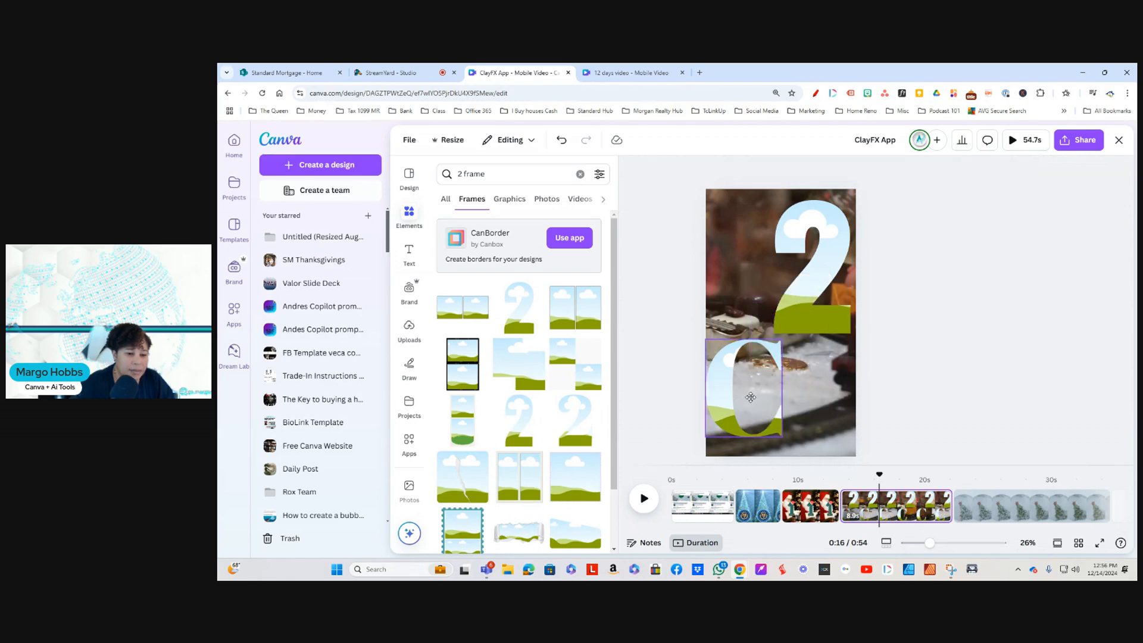
drag(750, 397, 765, 397)
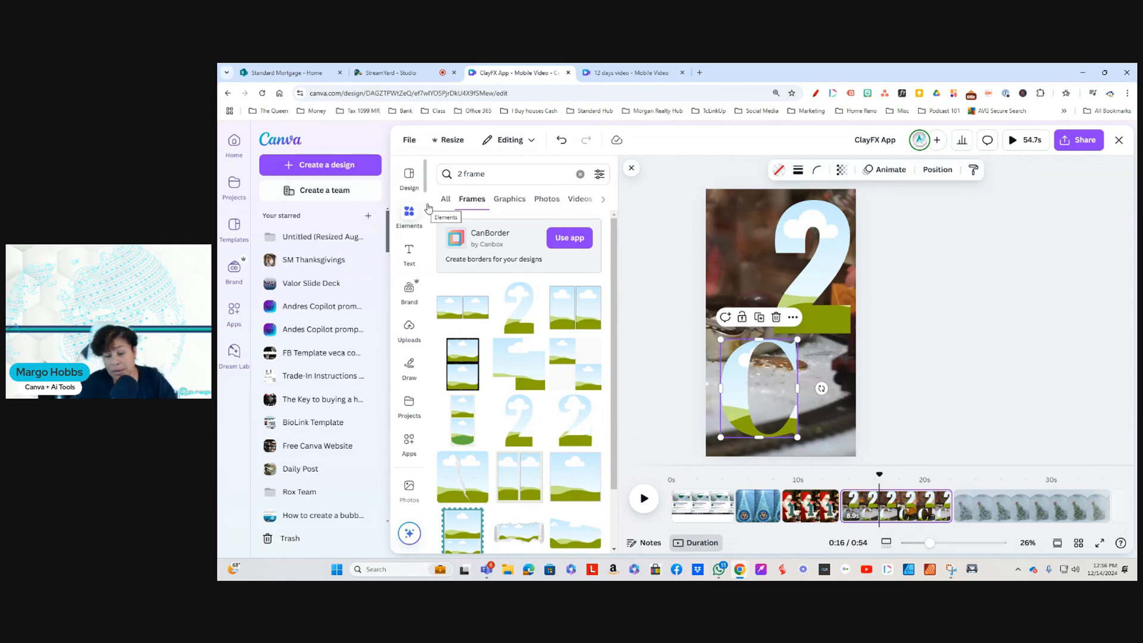
drag(812, 252, 785, 252)
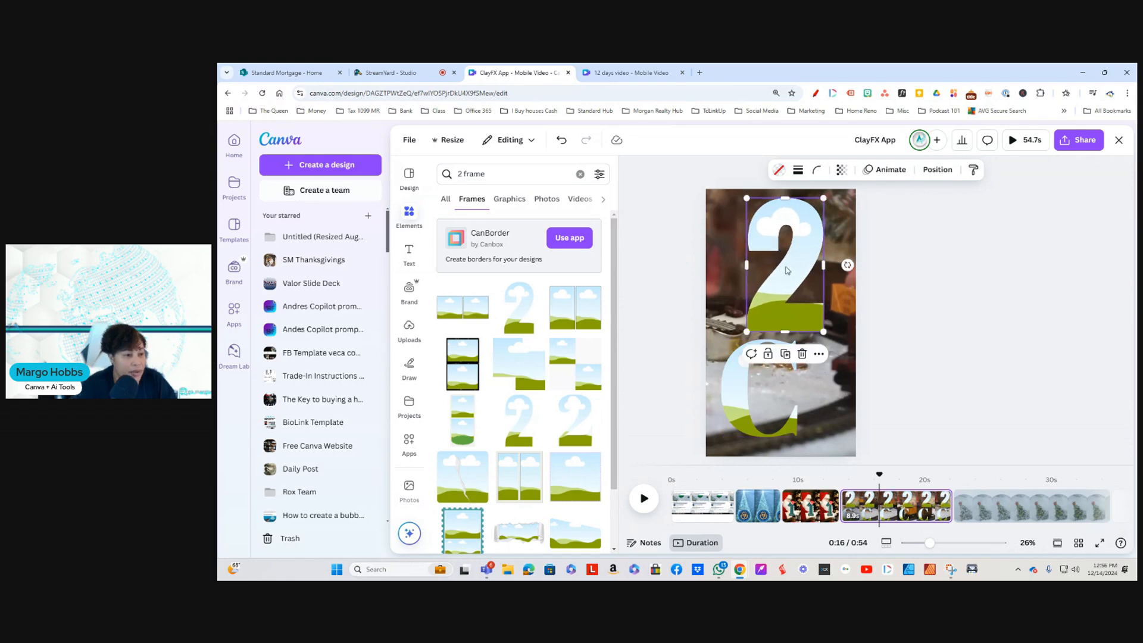
Step: Search the elements for CHRISTMAS BACKGROUND and add the 35-second video of blurred golden lights over a wooden table to the train page
click(410, 214)
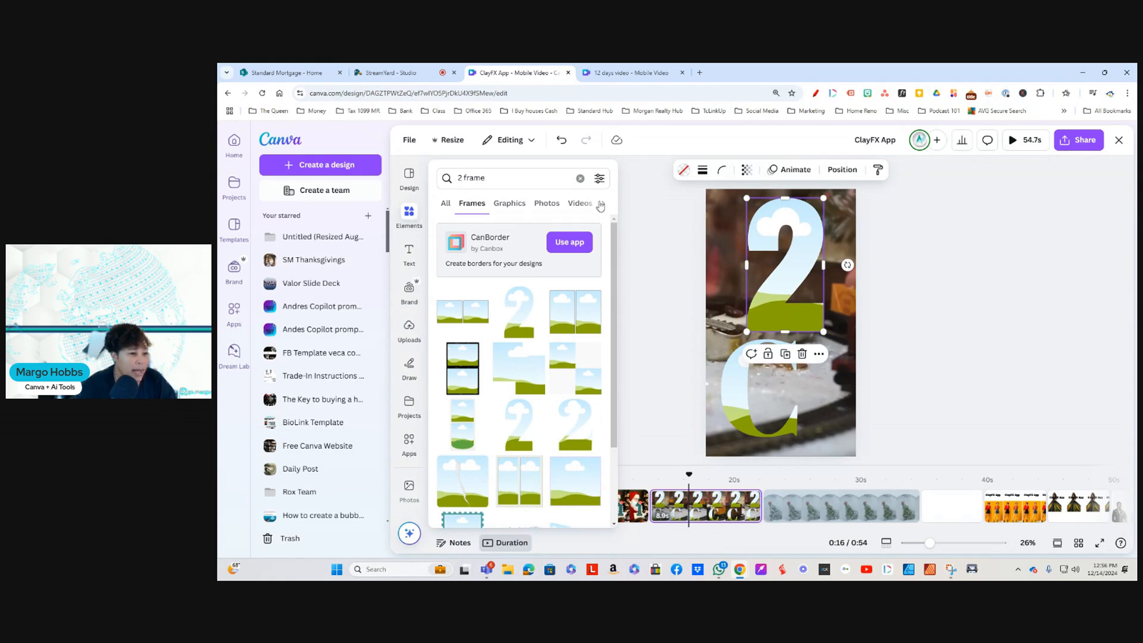
click(580, 178)
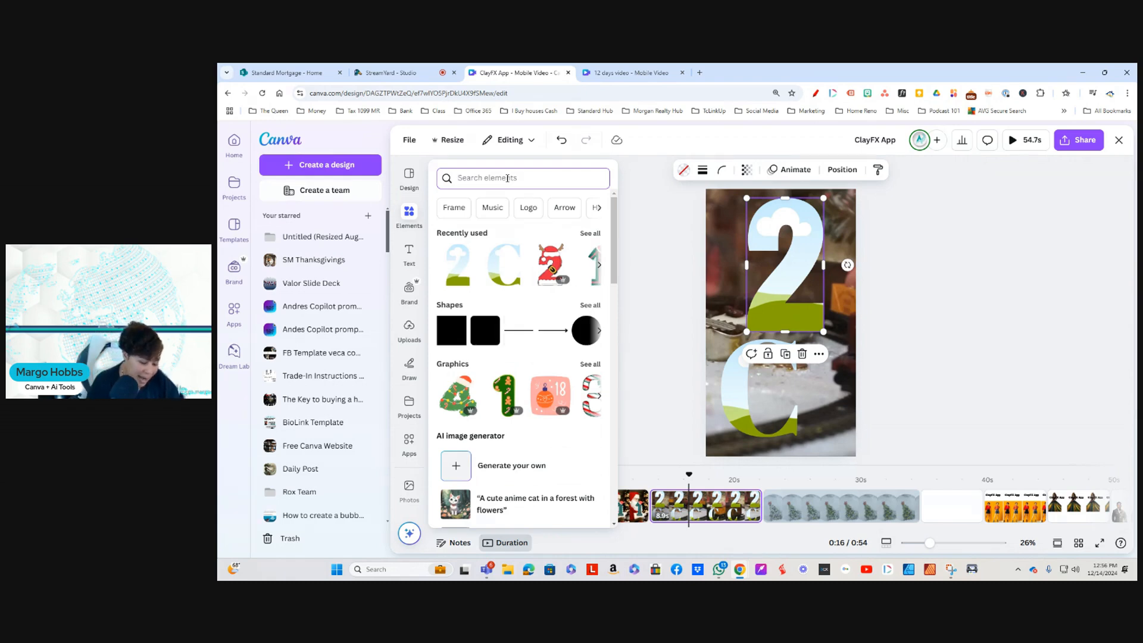
text(CHRIST)
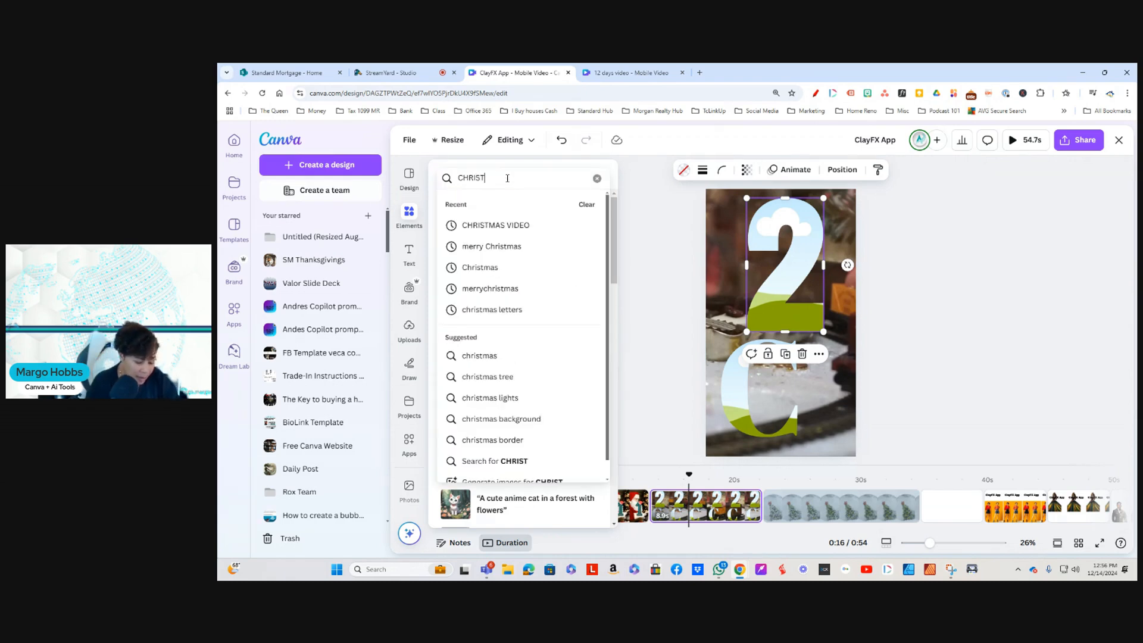
text(MAS B)
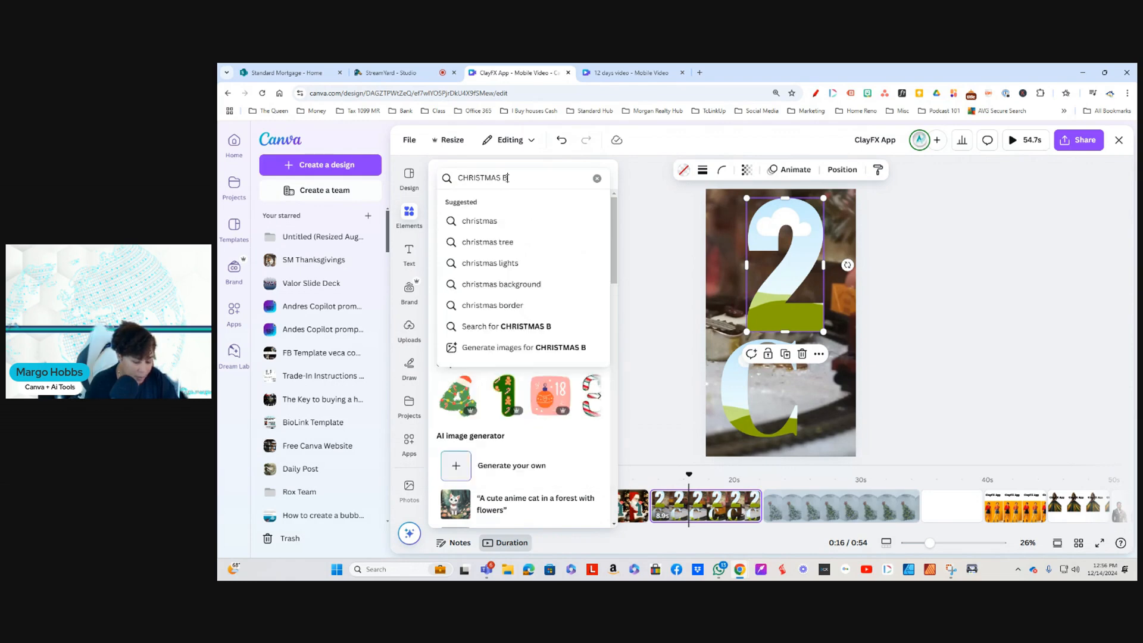
text(ACKGROUND)
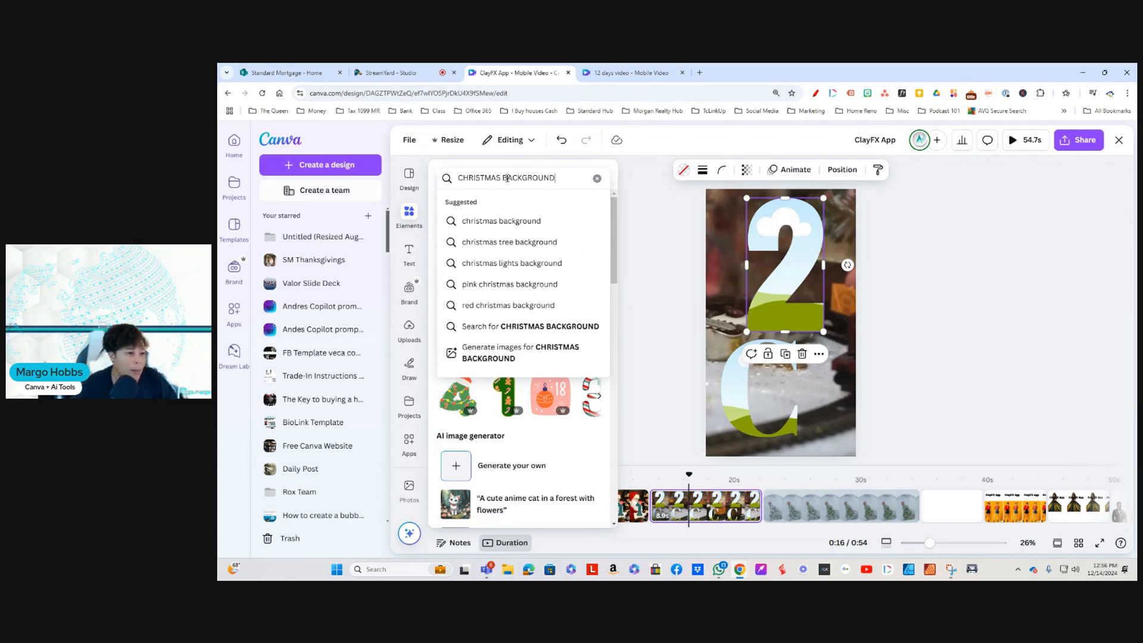
key(Return)
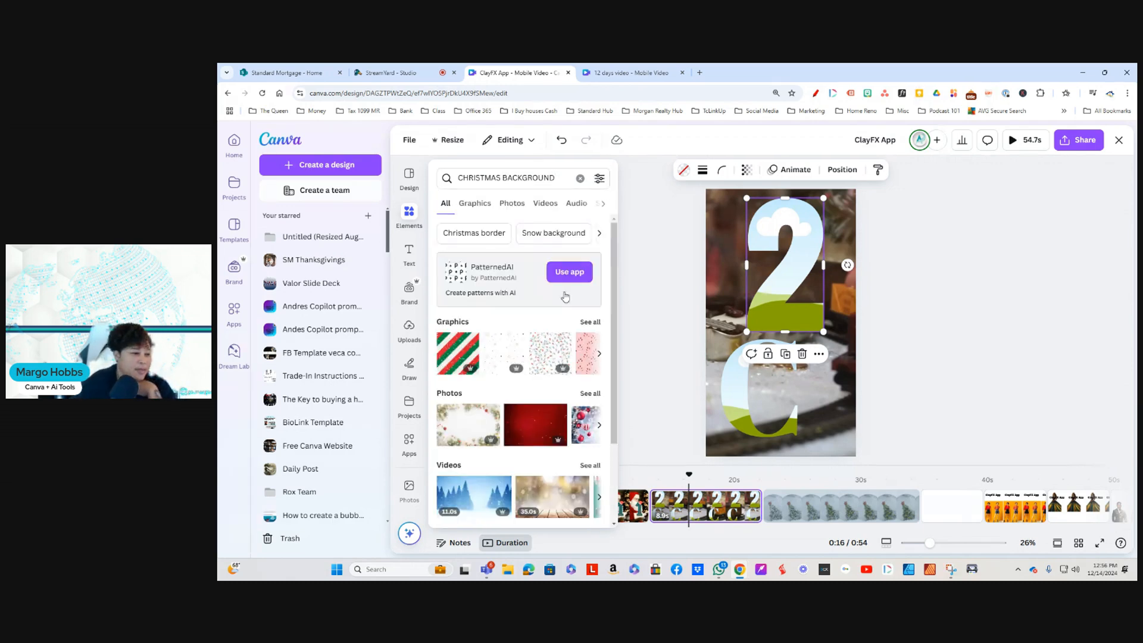
scroll(548, 412, down, 2)
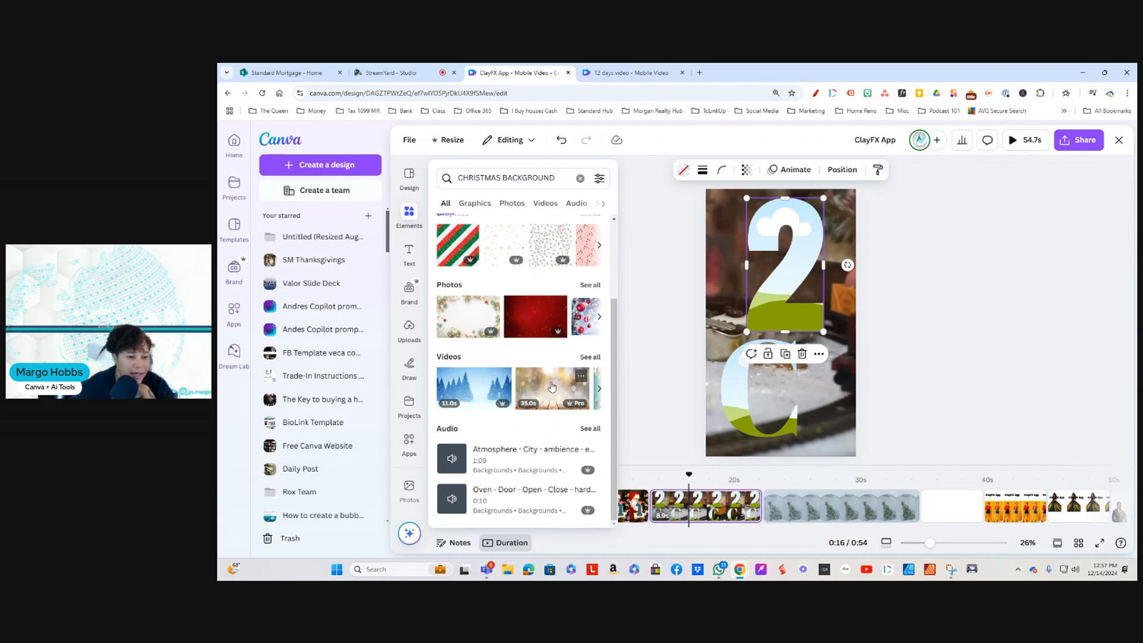
click(570, 390)
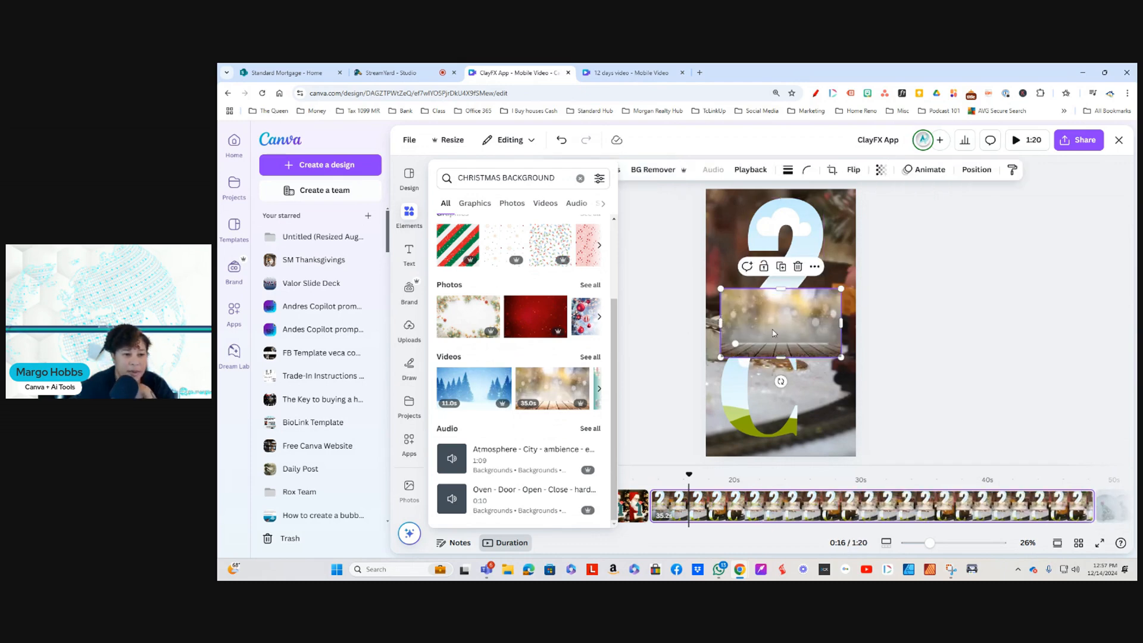
Step: Trim the golden lights video over the wooden table to 2.8 seconds and place it inside the number 2 frame
click(604, 170)
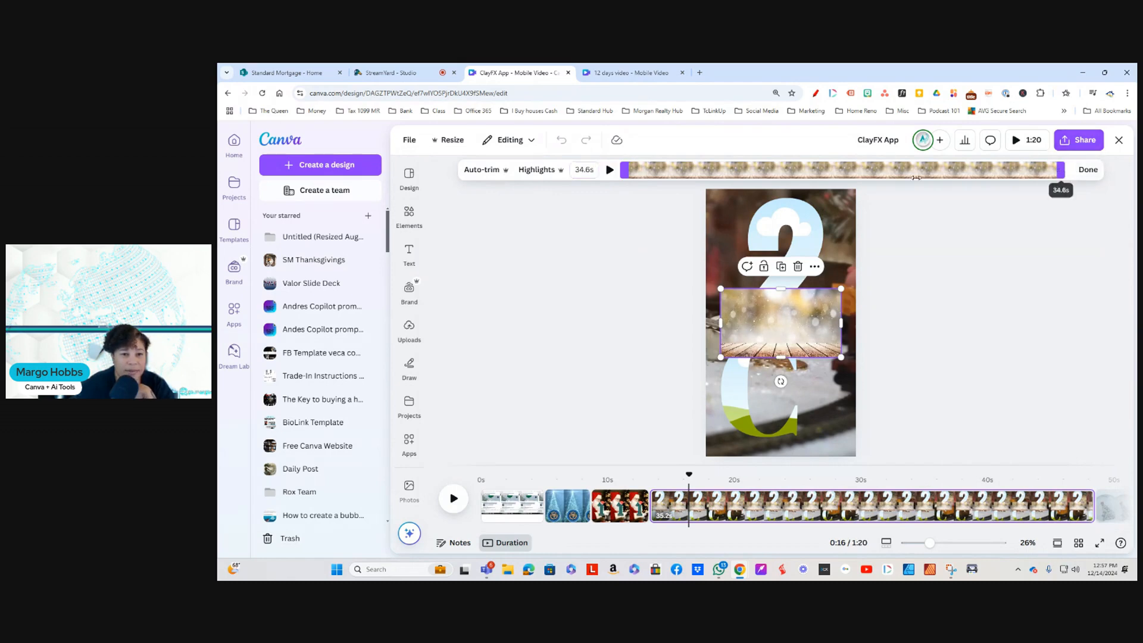
drag(1066, 170, 670, 171)
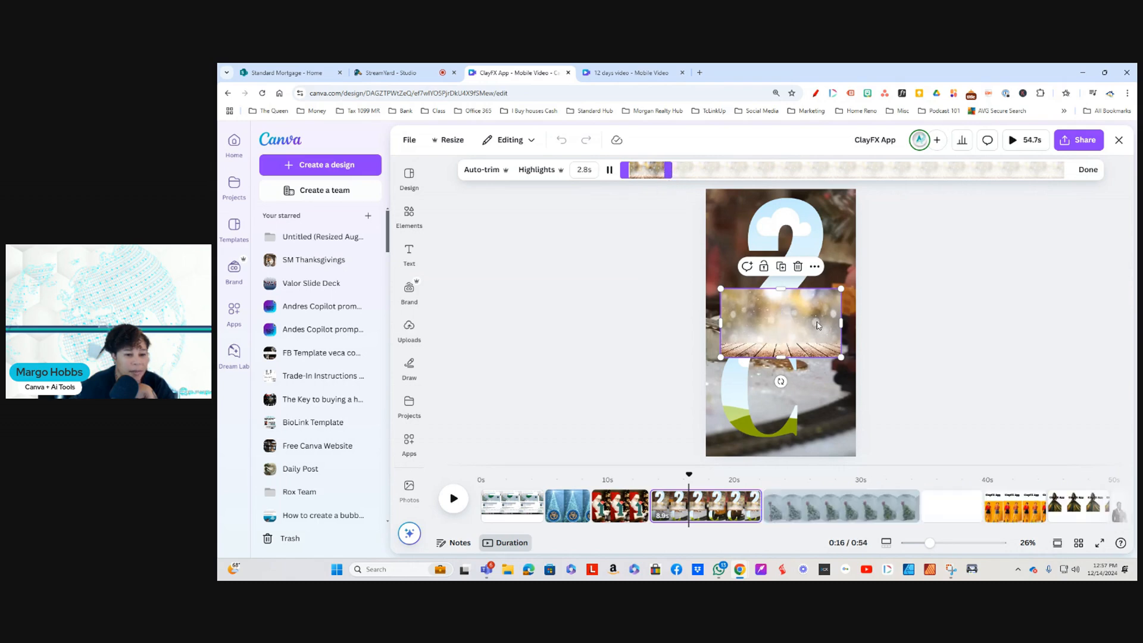
drag(813, 312, 802, 238)
click(891, 386)
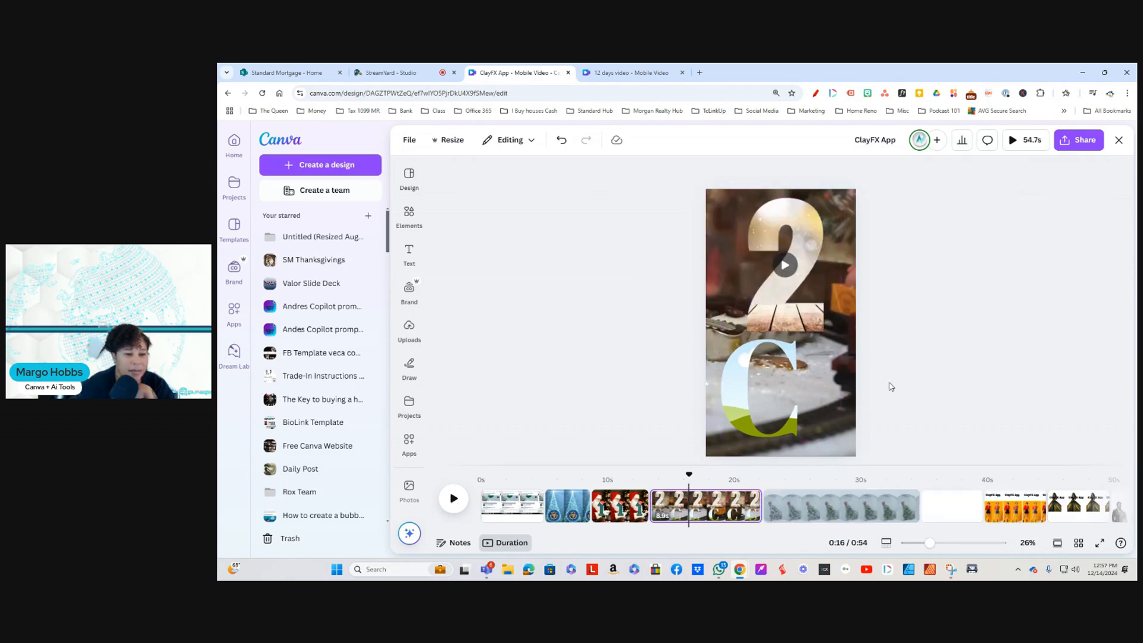
Step: Add a solid border to the number 2 frame and increase its weight above 4
click(792, 285)
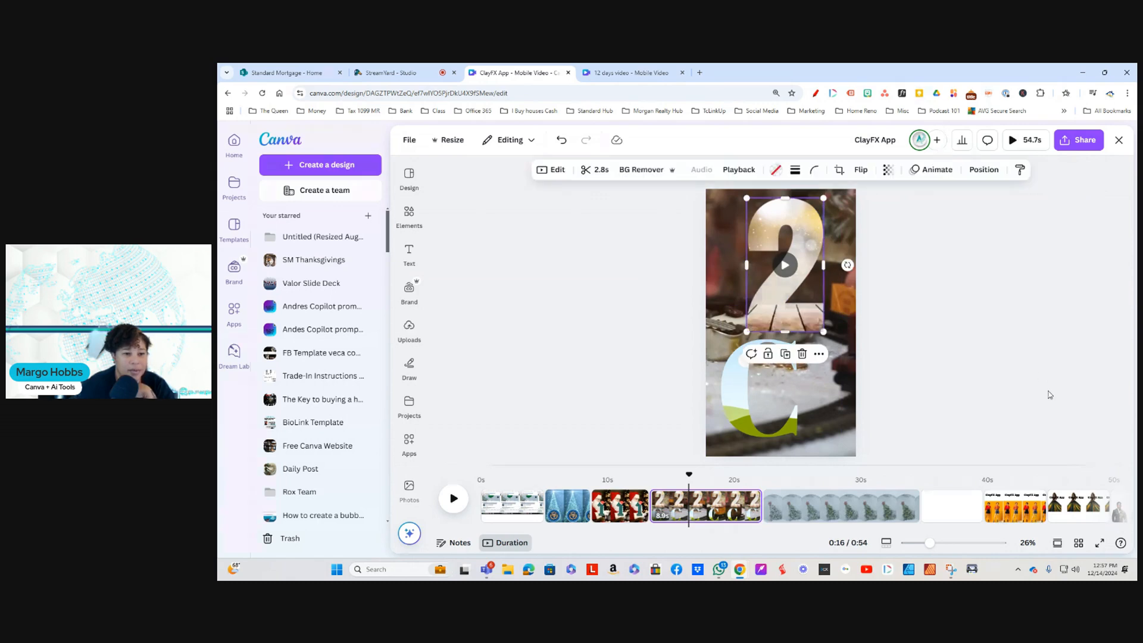
click(795, 171)
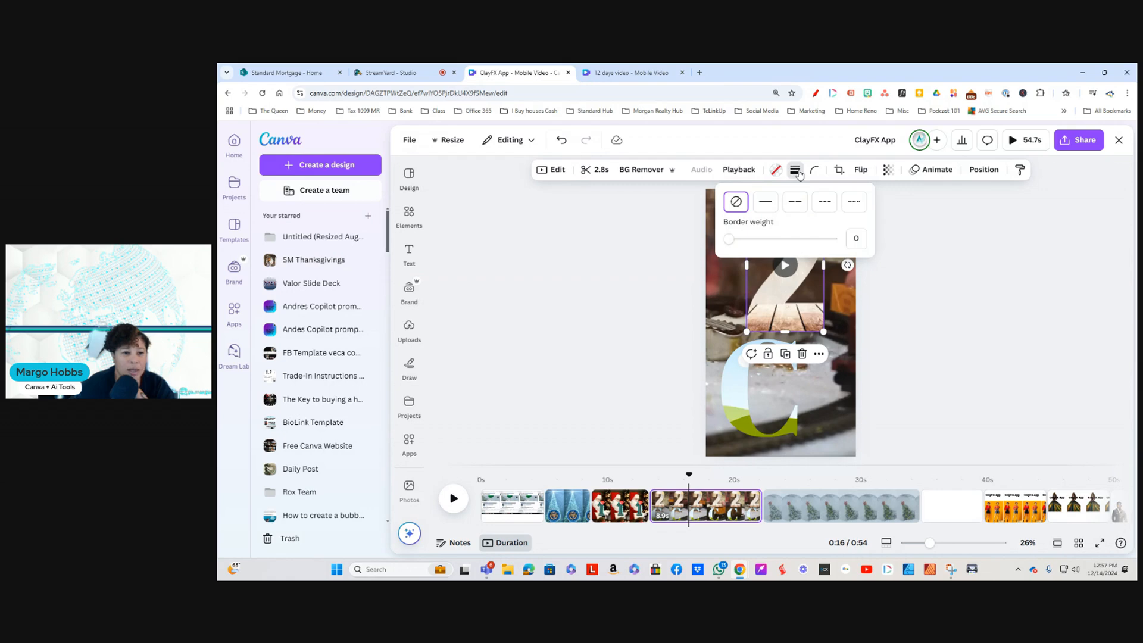
click(765, 201)
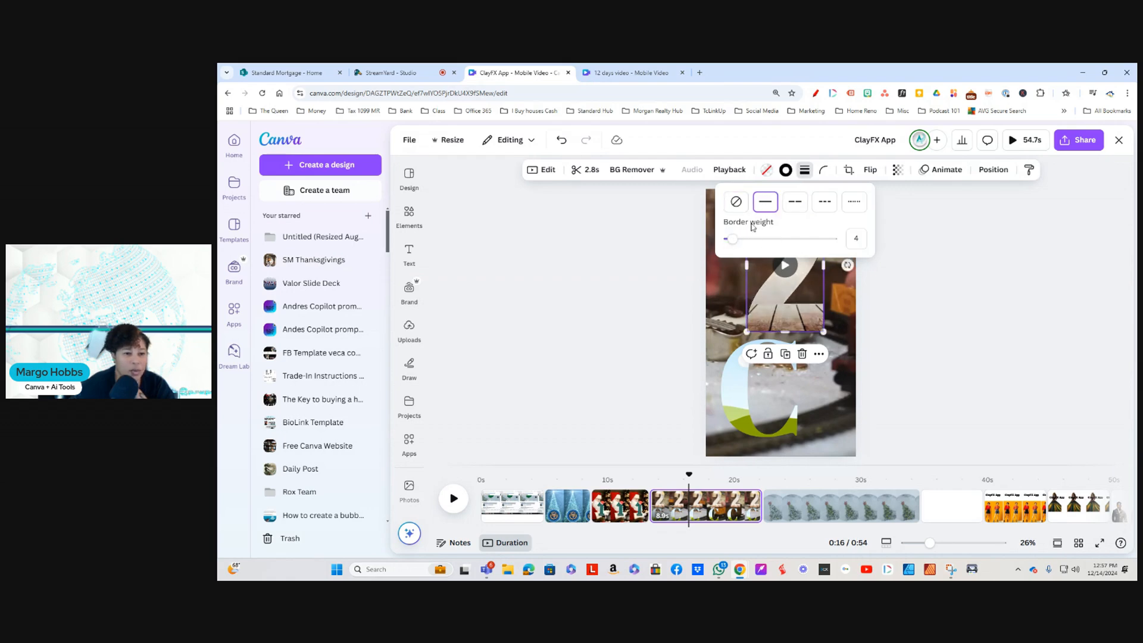
drag(734, 238, 742, 238)
Step: Try filling the number 2 frame with the dark green photo color, and undo the fill
click(768, 170)
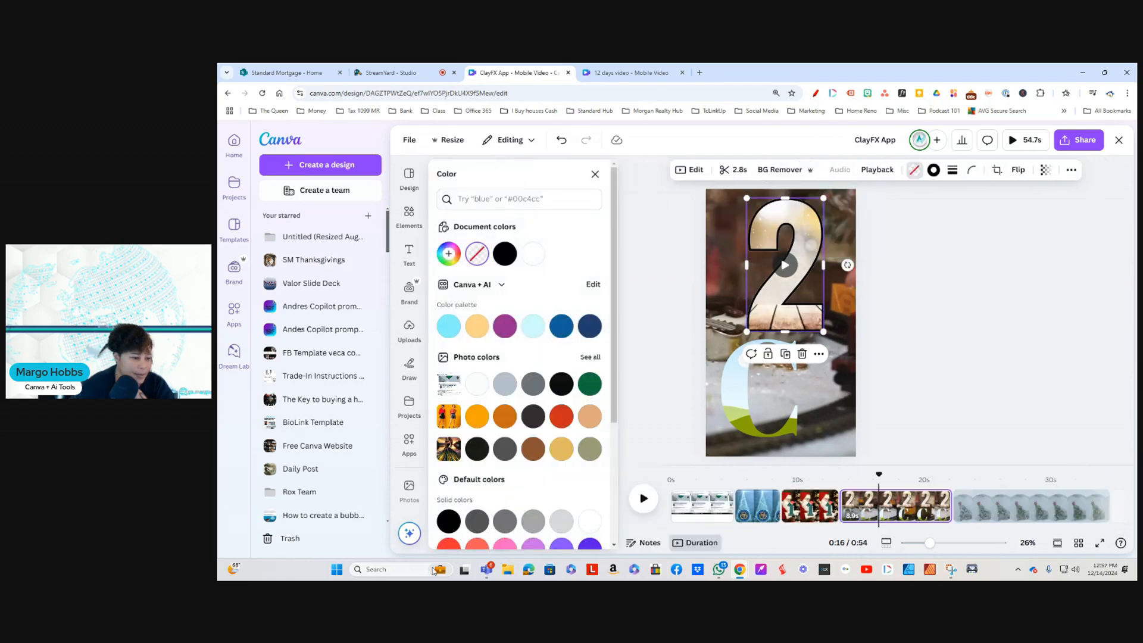
scroll(520, 354, down, 3)
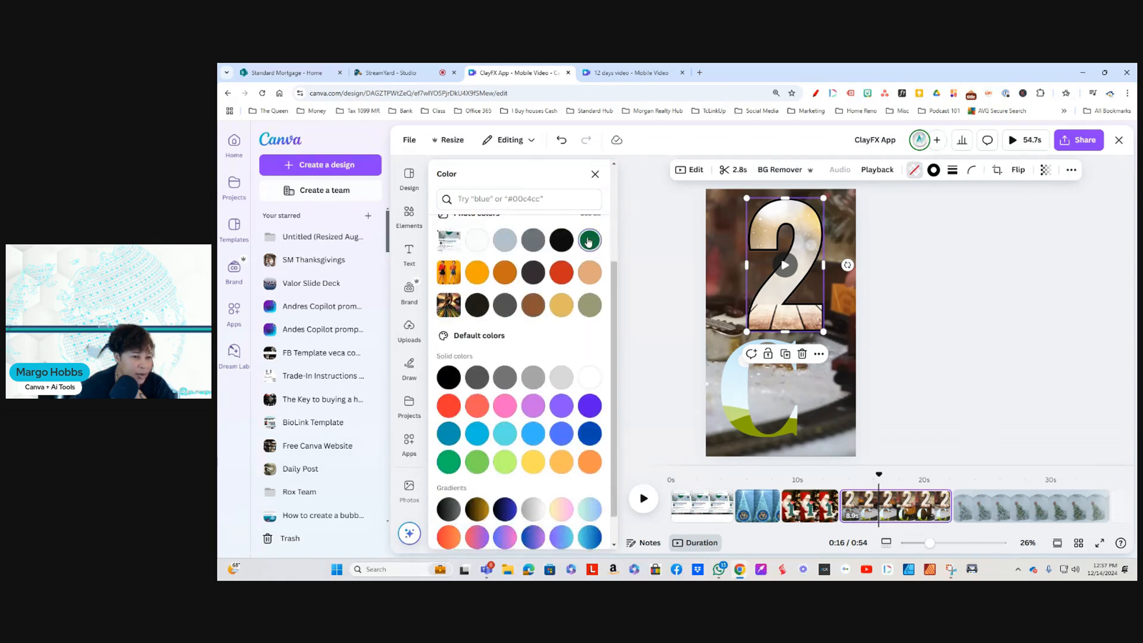
click(589, 241)
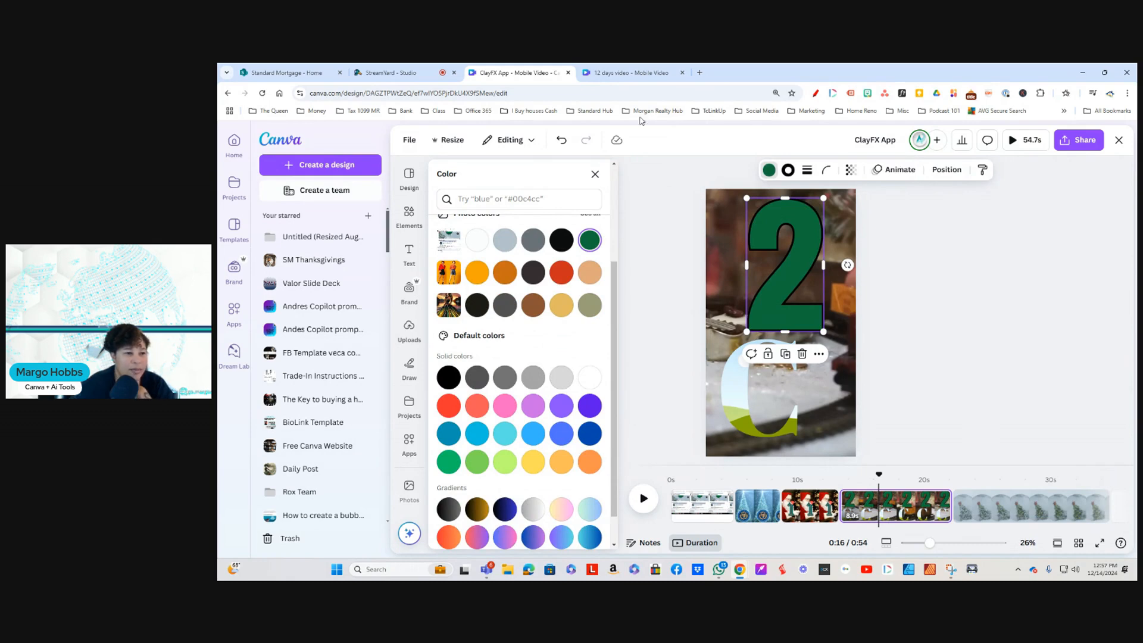
click(561, 139)
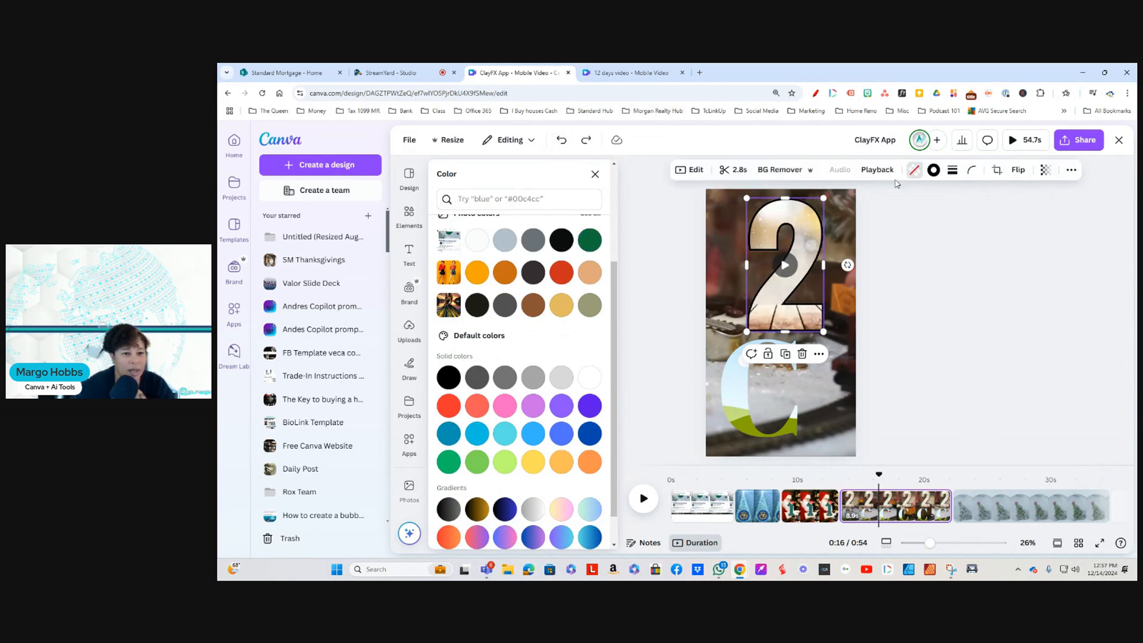
Step: Set the border color of the number 2 frame to the dark green photo color
click(933, 171)
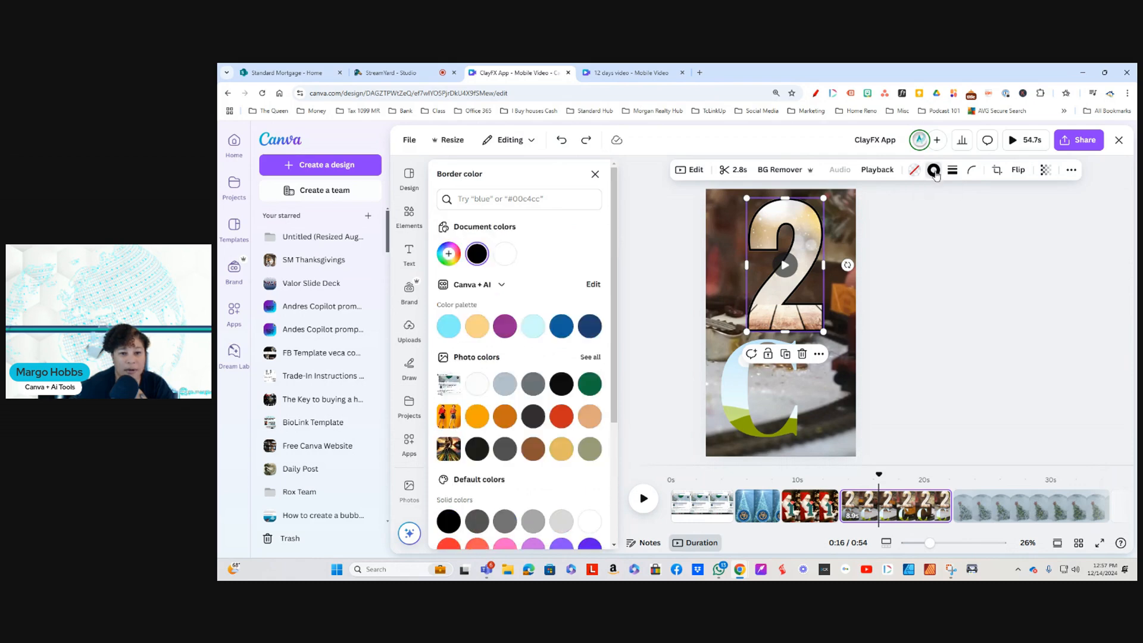
click(589, 384)
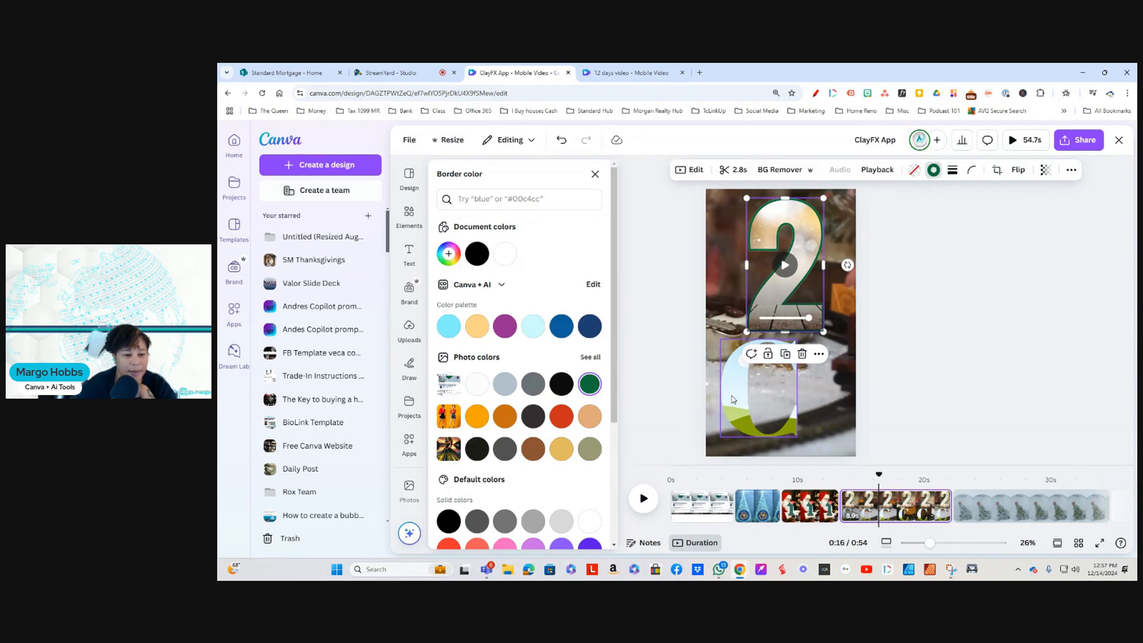
Step: Delete the letter C frame and move the number 2 frame down to the horizontal center of the train page
click(786, 376)
click(776, 318)
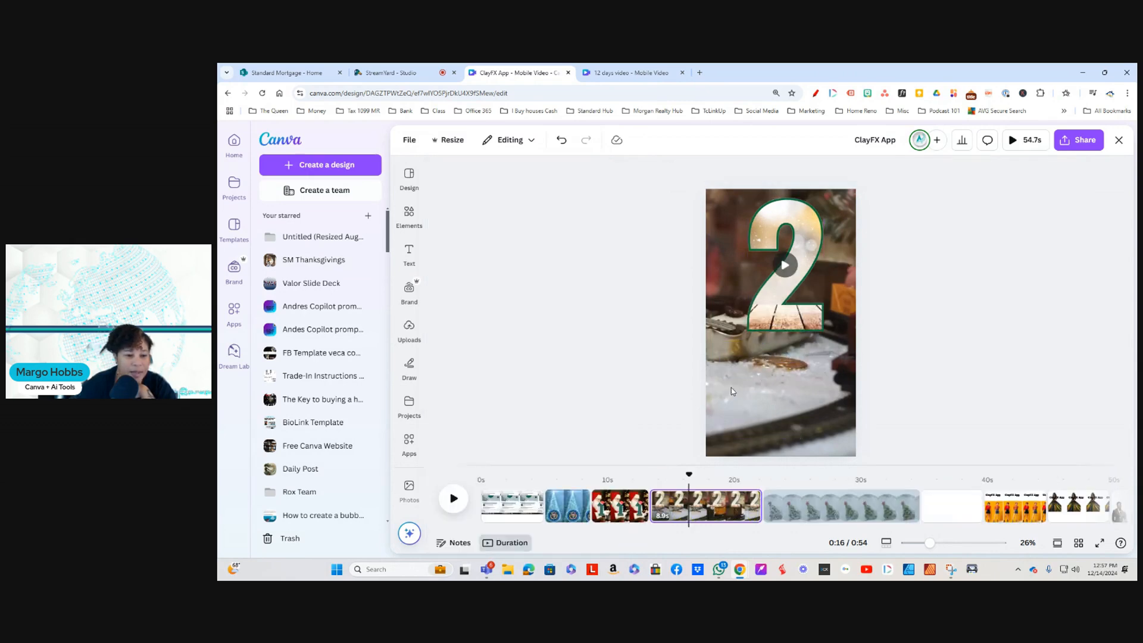
drag(811, 239, 802, 317)
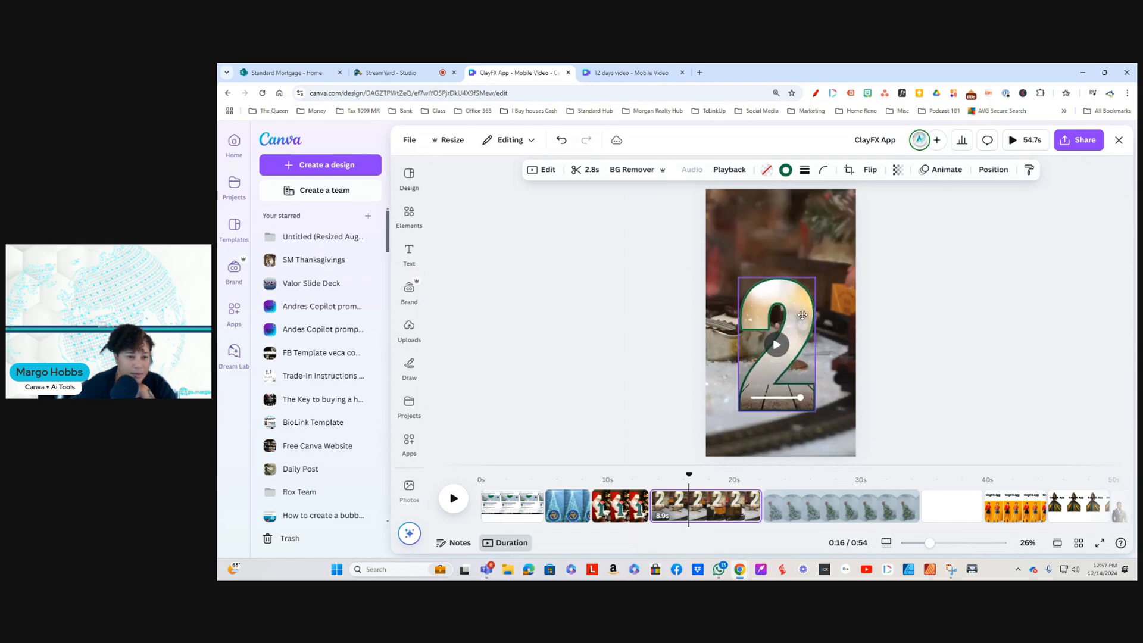
click(792, 230)
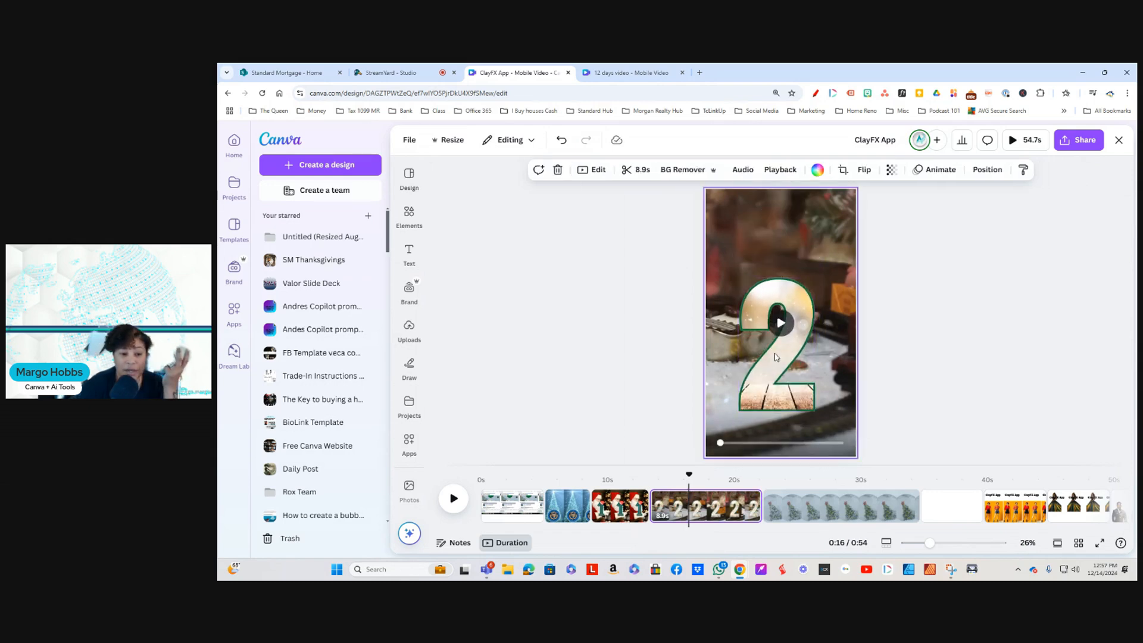
drag(765, 378, 769, 371)
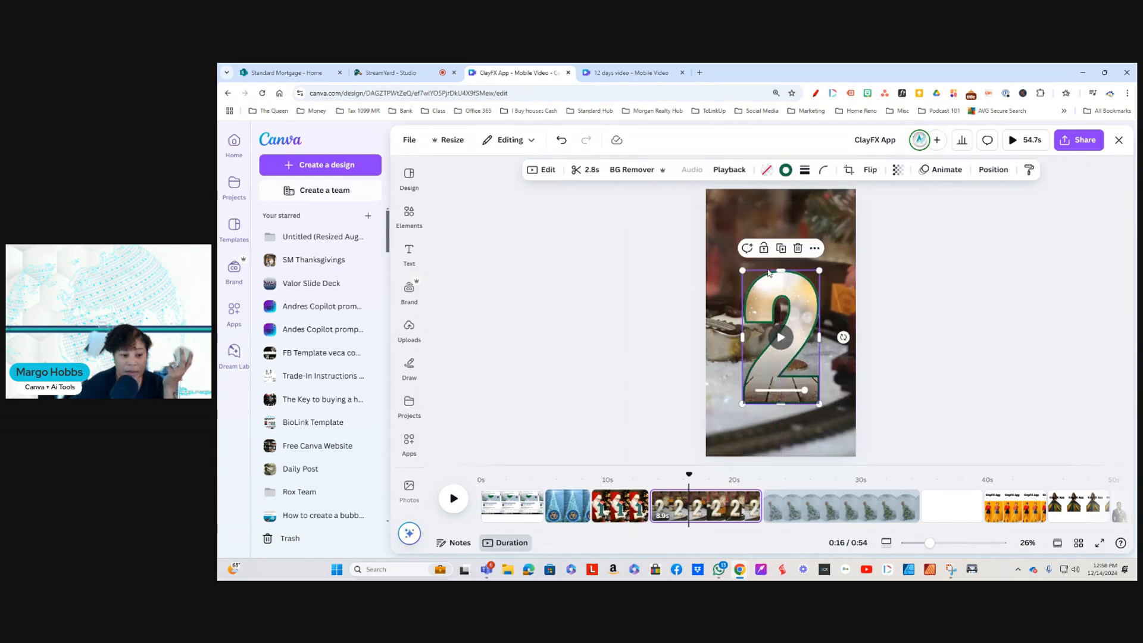
click(758, 212)
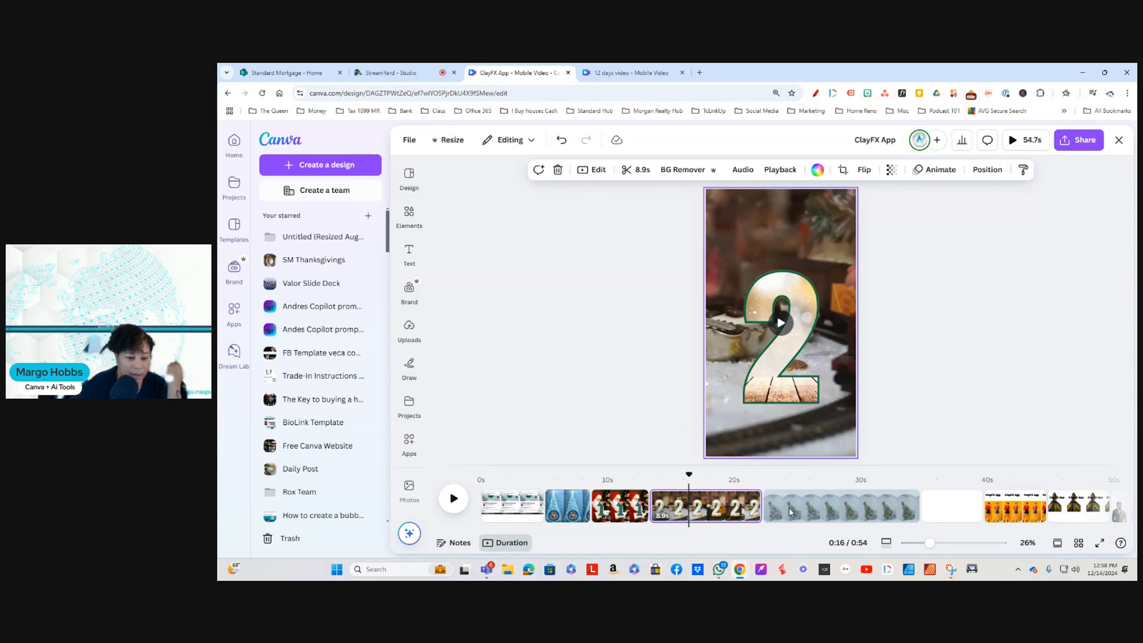
click(757, 381)
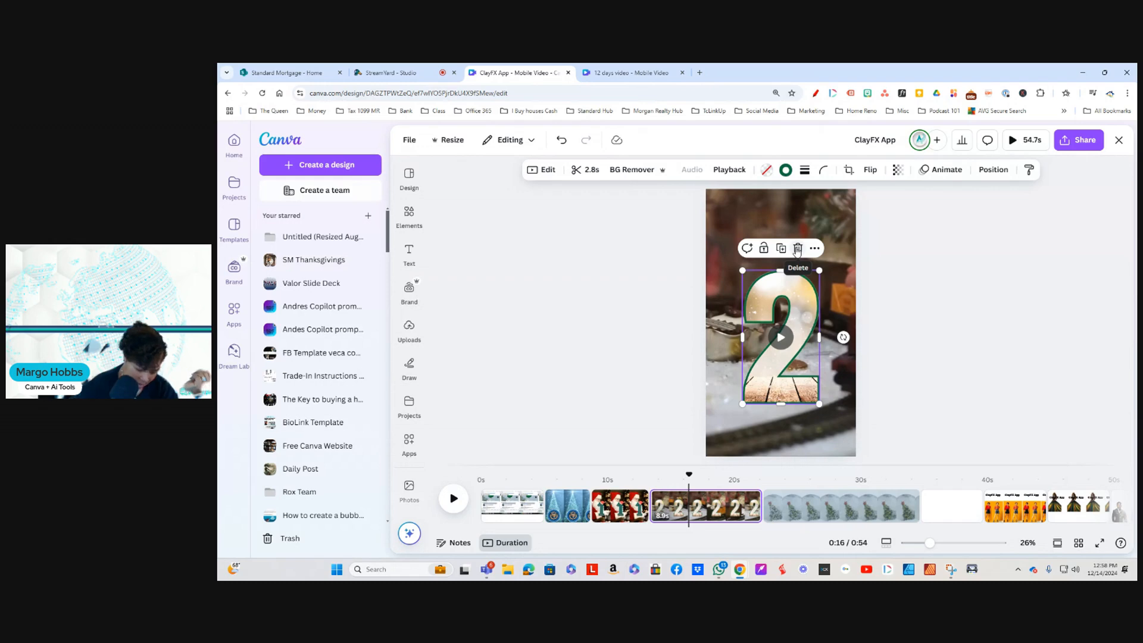
click(797, 249)
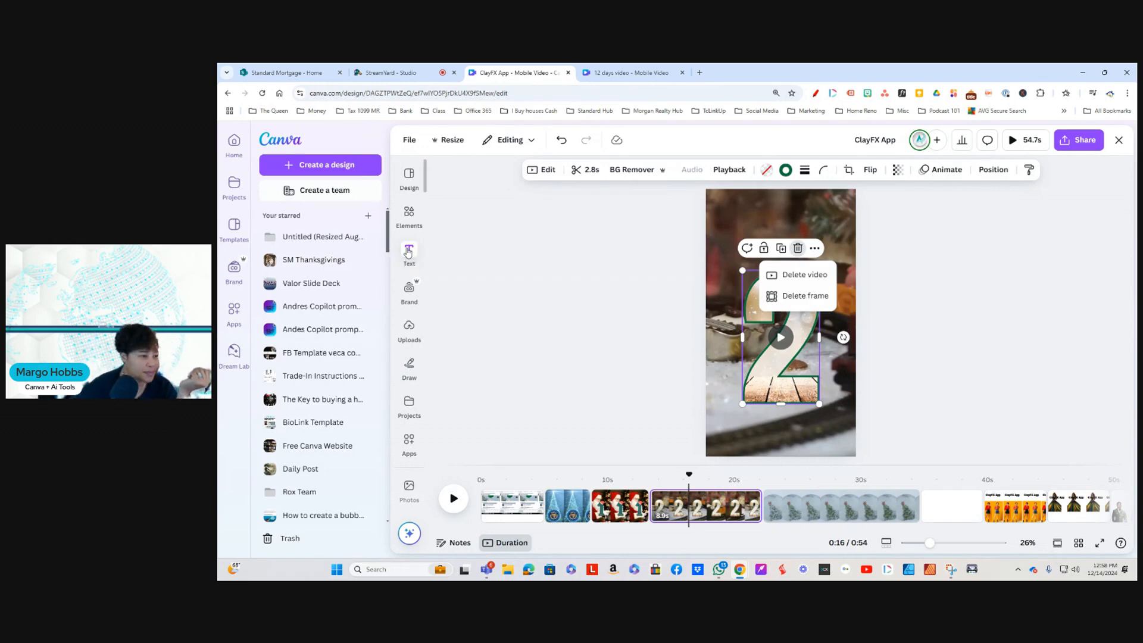
Step: Try to place the enlarged red, green and white striped graphic into the number 2 frame, and delete the graphic
click(409, 215)
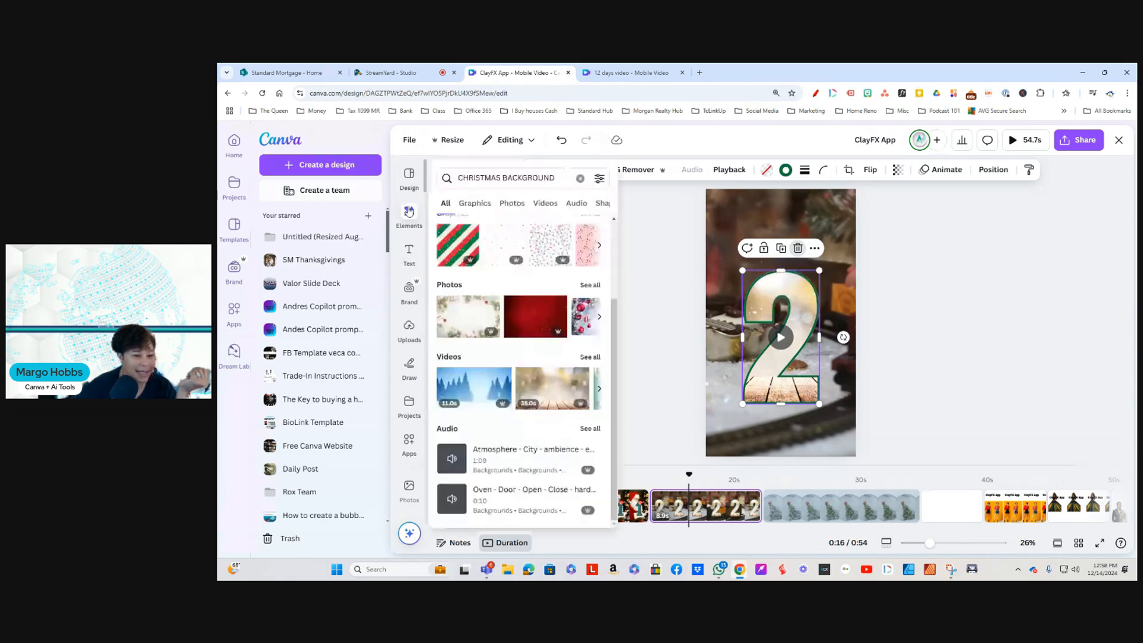
click(459, 268)
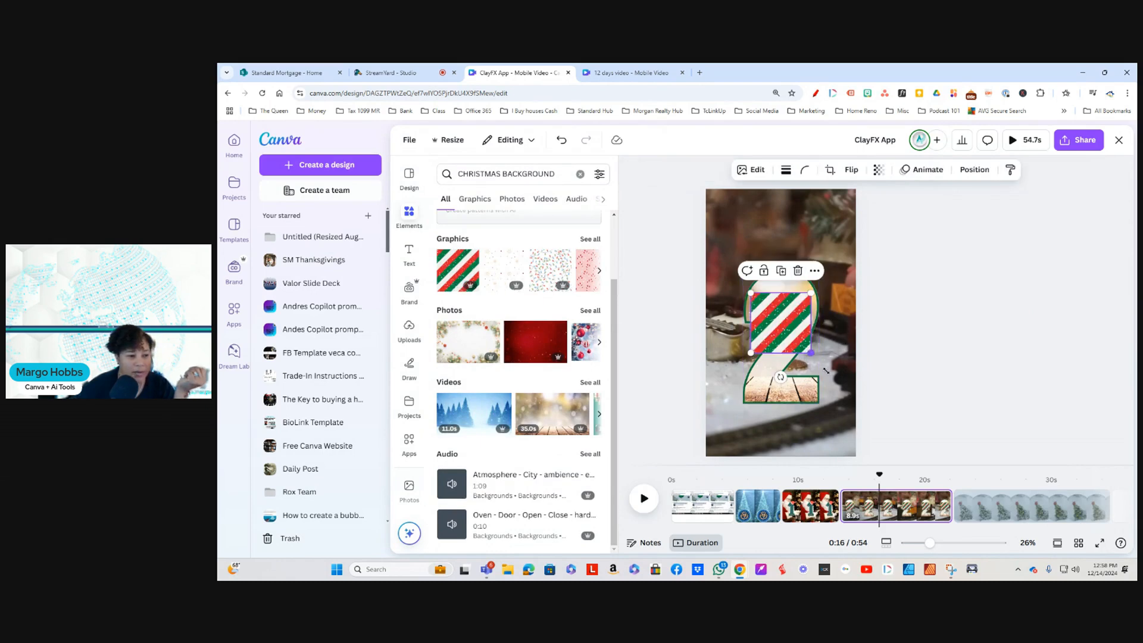
drag(826, 371, 845, 389)
drag(752, 296, 721, 262)
drag(782, 341, 792, 263)
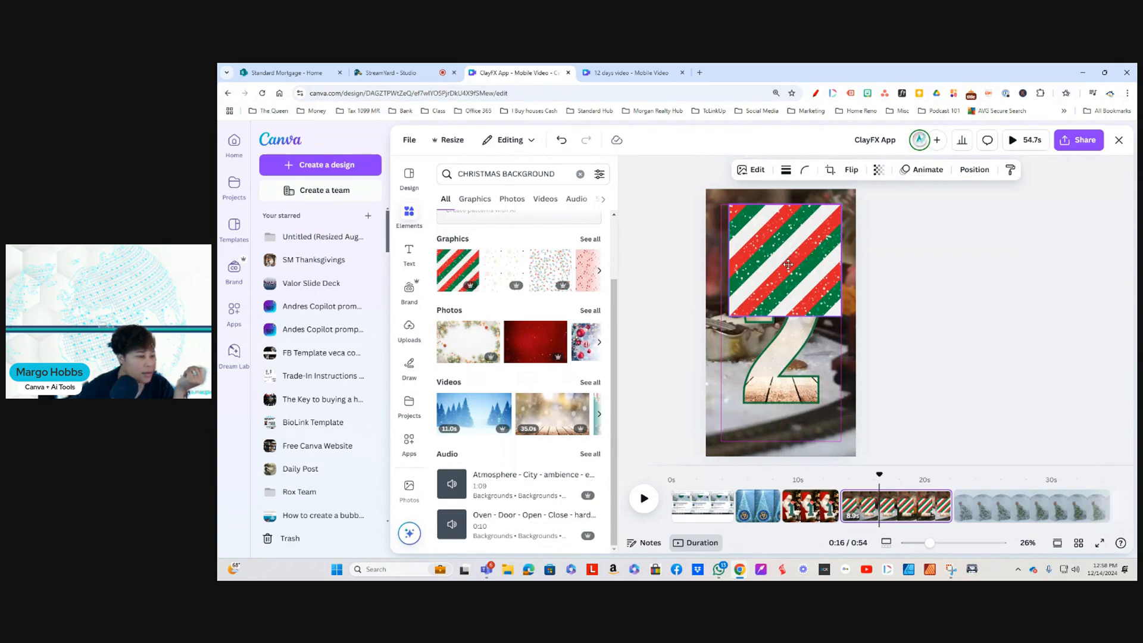
click(788, 264)
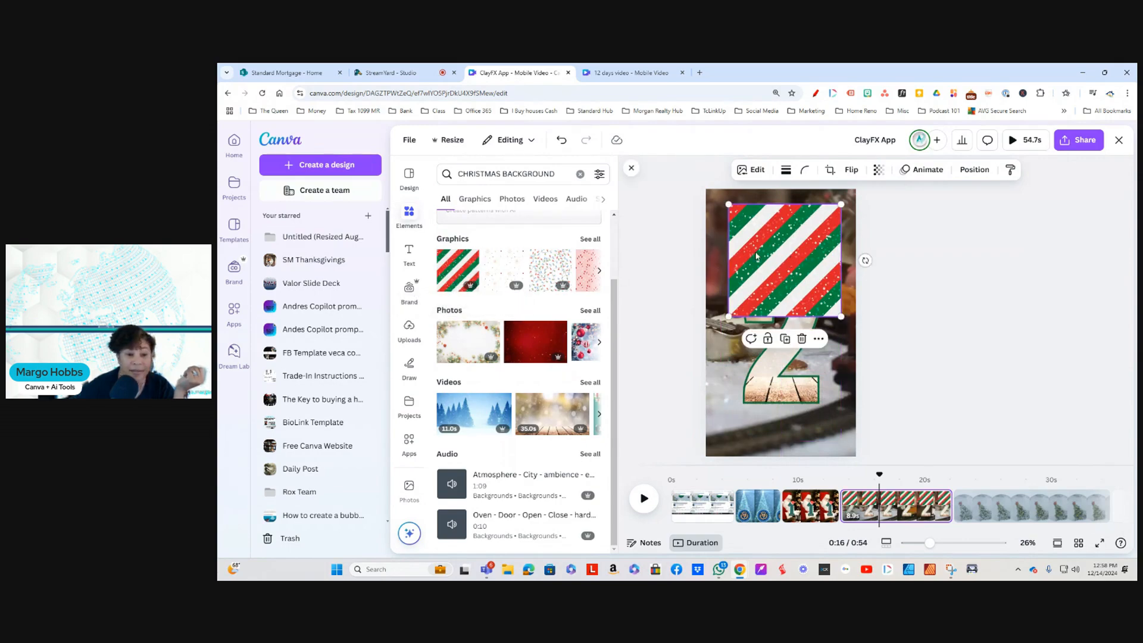
drag(755, 256, 773, 310)
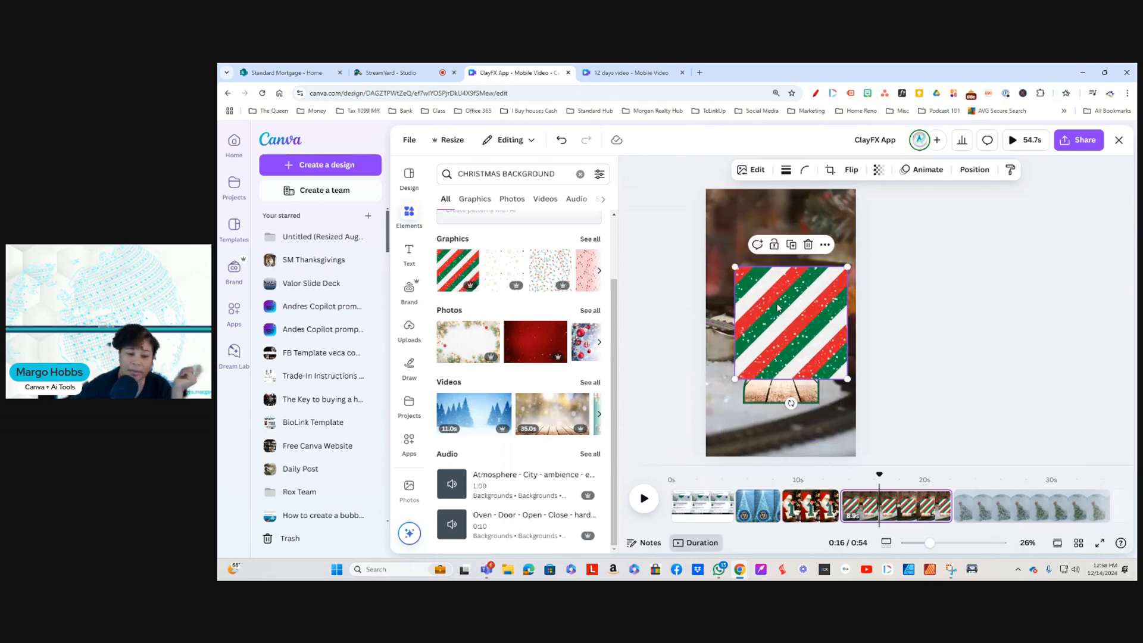
click(808, 245)
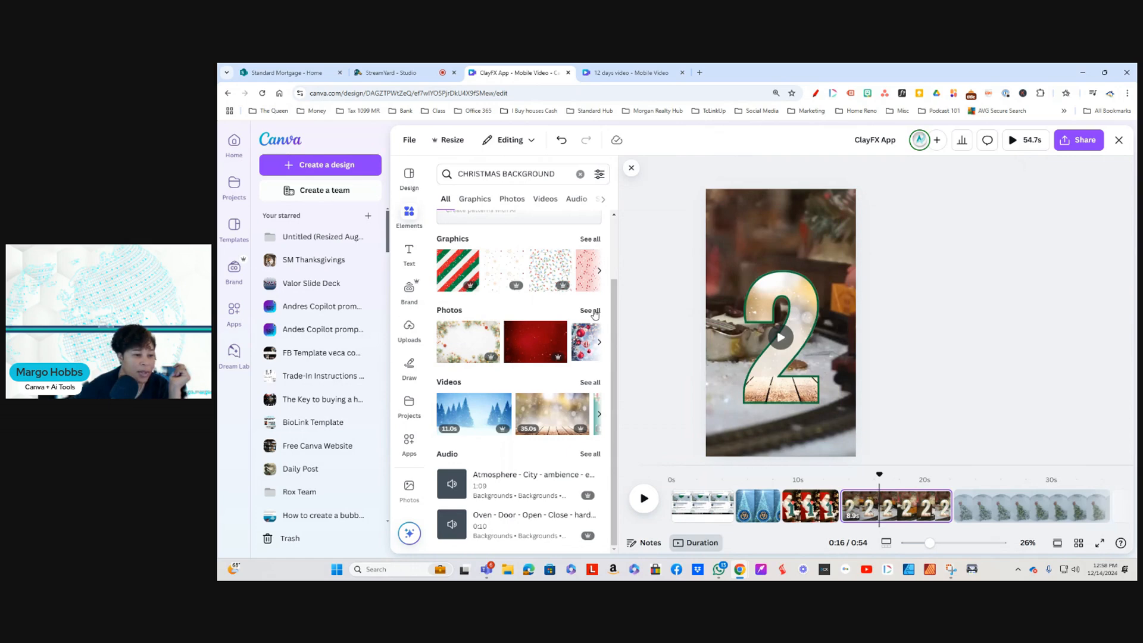
Step: Browse all Christmas background photos and fill the number 2 frame with the blurred red, green and gold lights photo
click(591, 311)
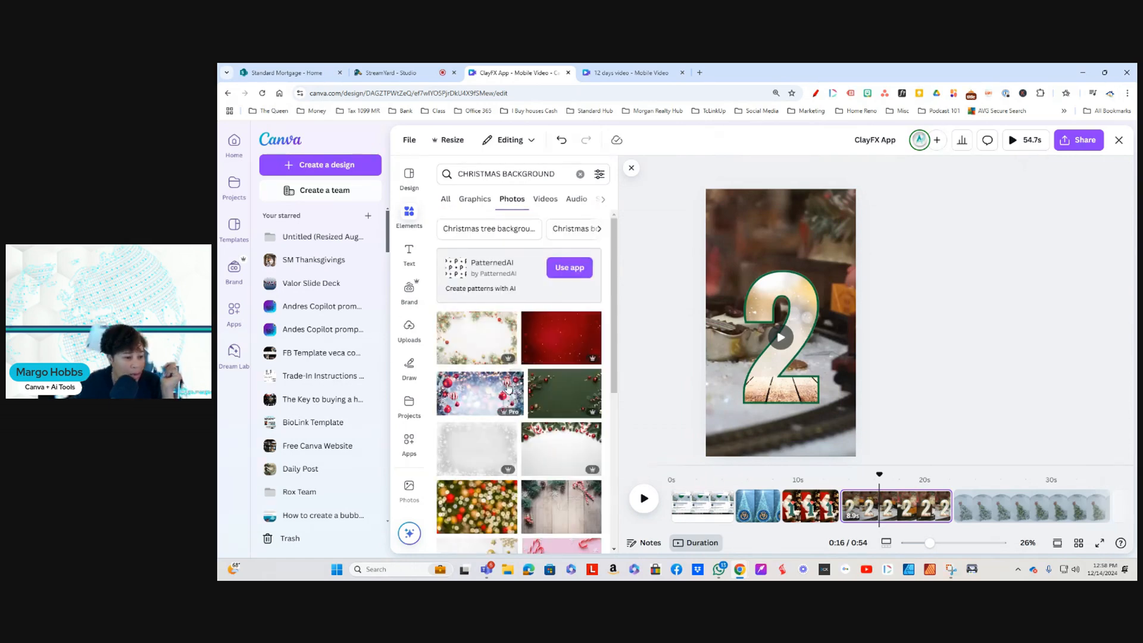
scroll(506, 417, down, 2)
scroll(496, 499, down, 3)
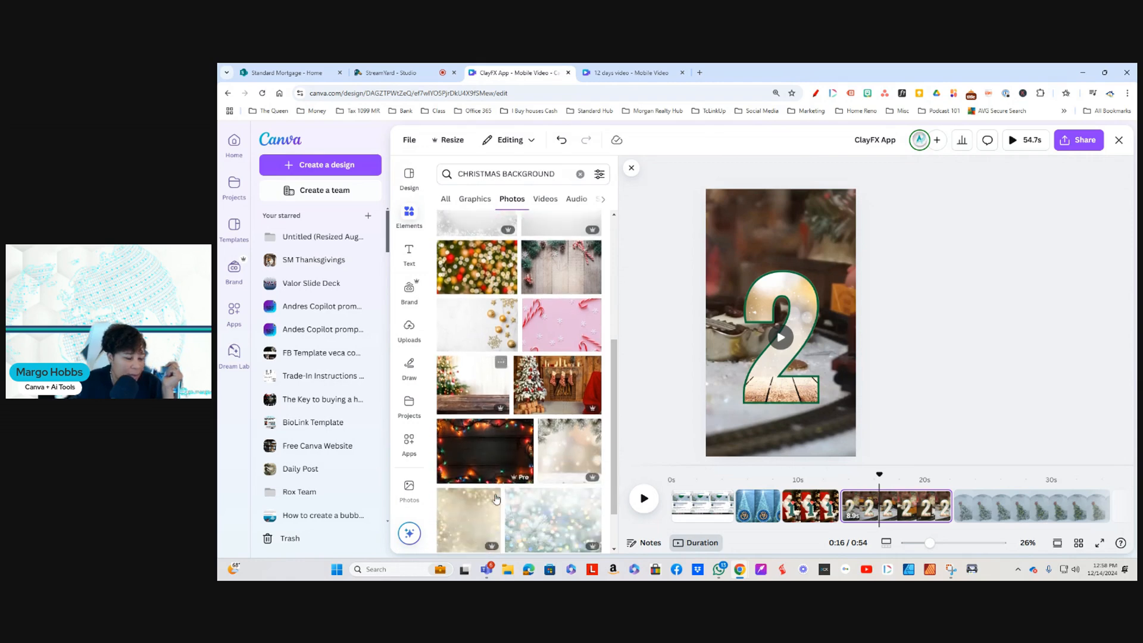
click(482, 265)
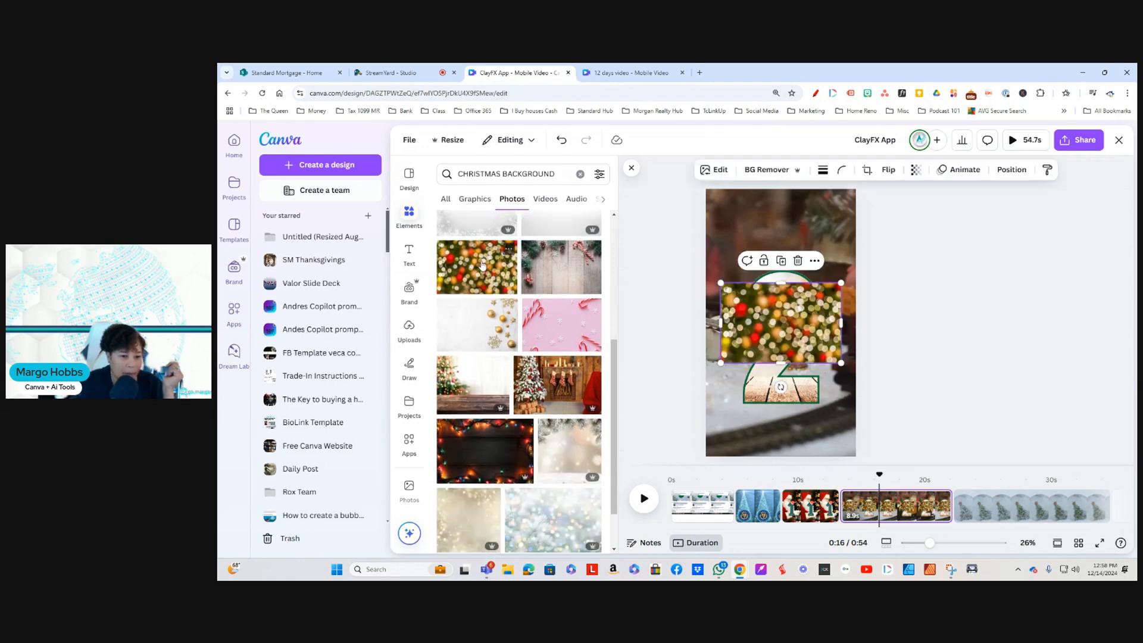
drag(770, 292, 771, 292)
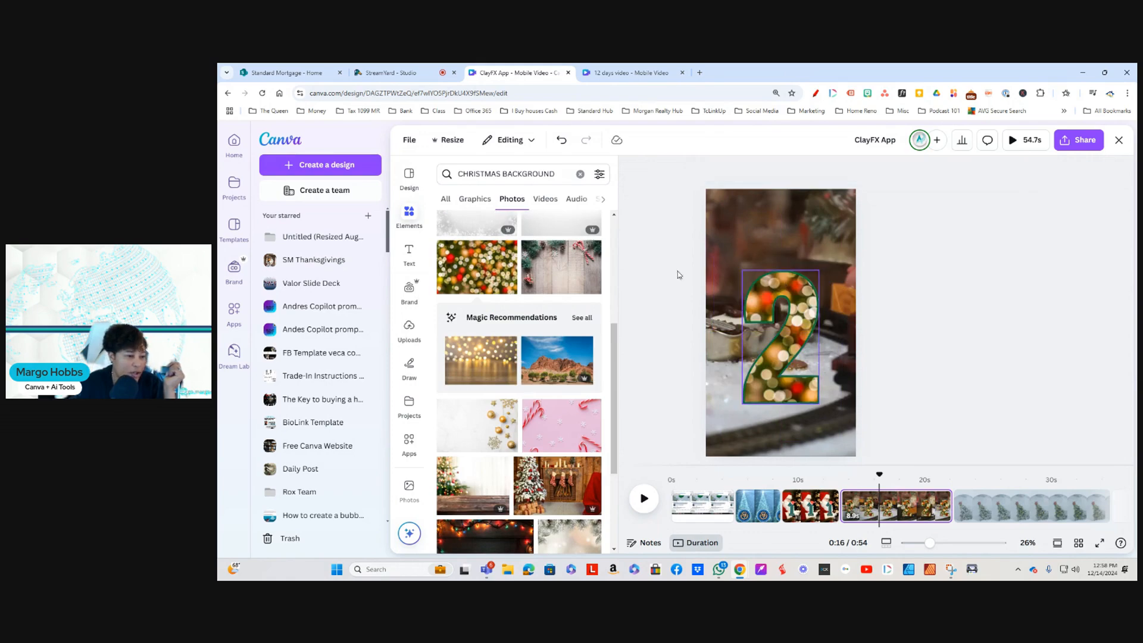
Step: Fill the number 2 frame with the Christmas tree and hanging stockings photo, and delete the added pink candy cane photo
click(554, 429)
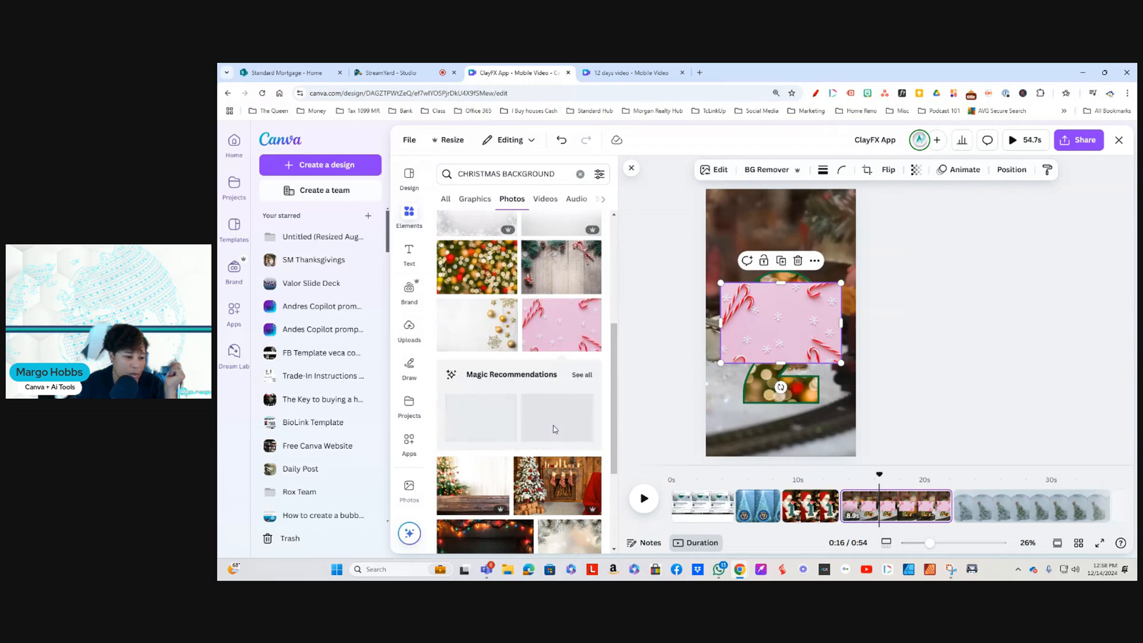
click(546, 491)
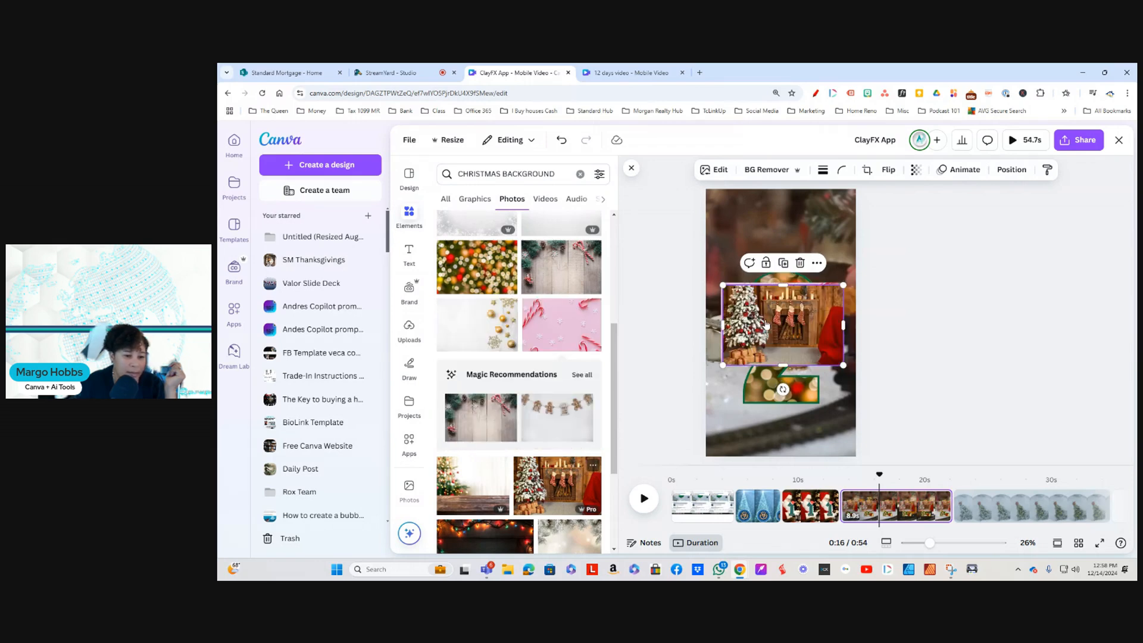
drag(766, 325, 752, 395)
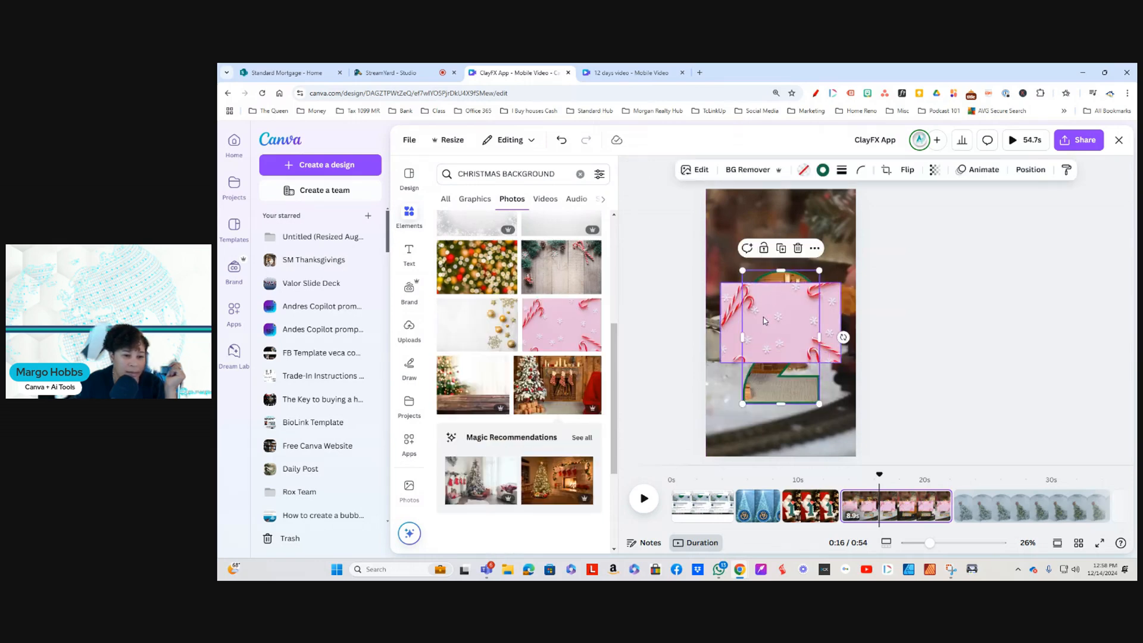
click(755, 288)
click(797, 261)
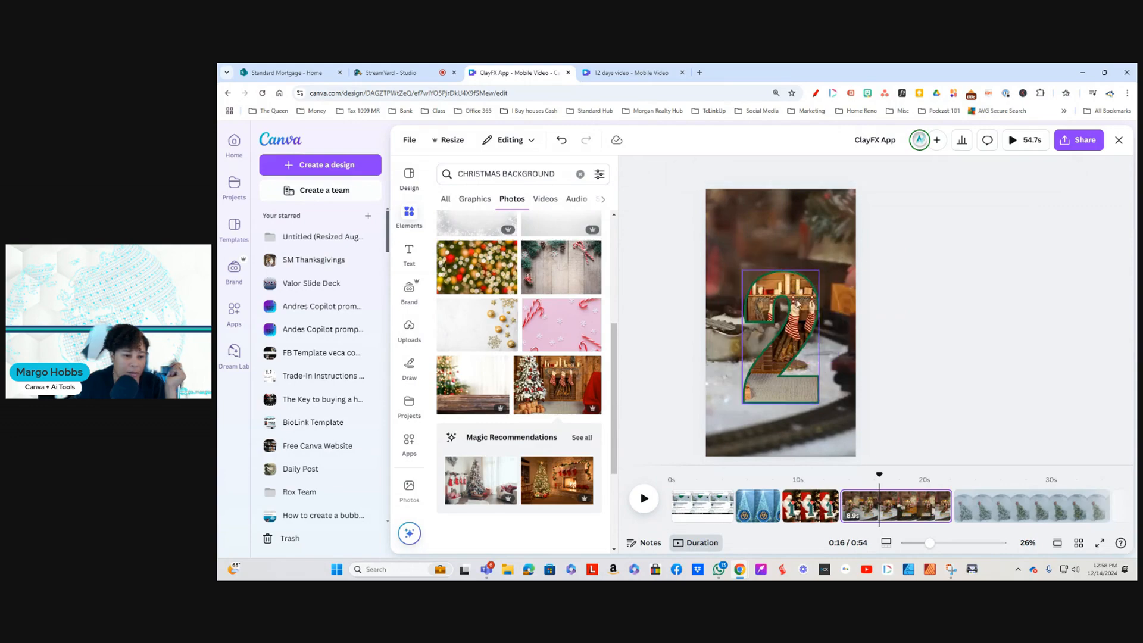
Step: Move the number 2 frame up slightly and reposition its cropped photo so the Christmas tree and gift boxes fill the numeral
drag(790, 356, 796, 329)
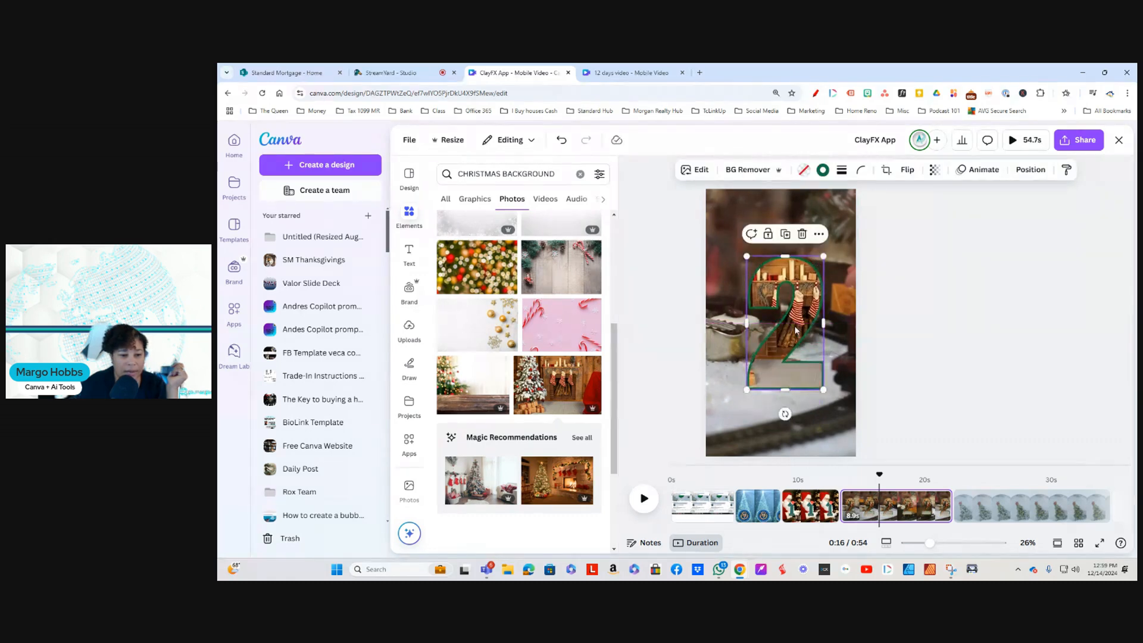
double_click(795, 326)
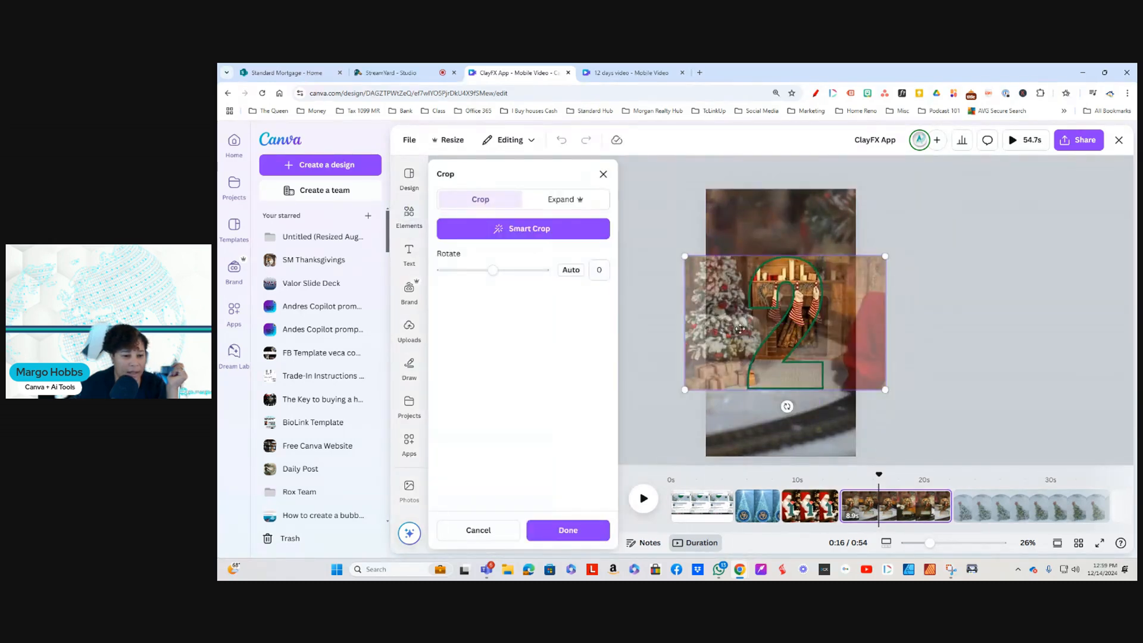
drag(739, 328, 804, 332)
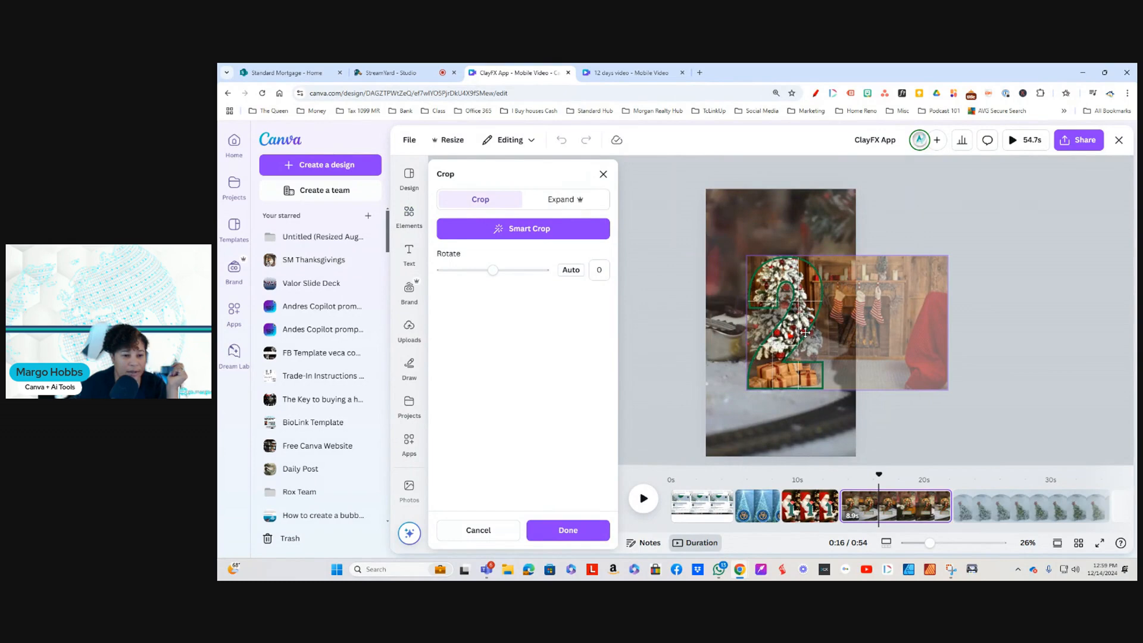
click(573, 530)
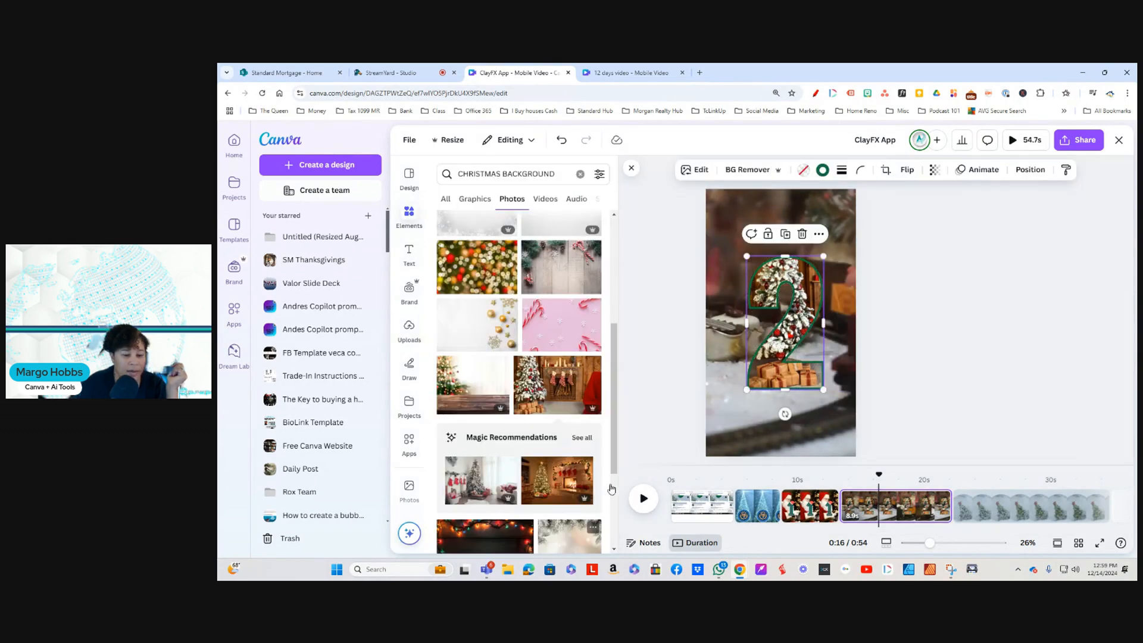
Step: Shrink the number 2 frame and center it horizontally around the middle of the train page
drag(793, 322, 807, 298)
drag(813, 251, 796, 284)
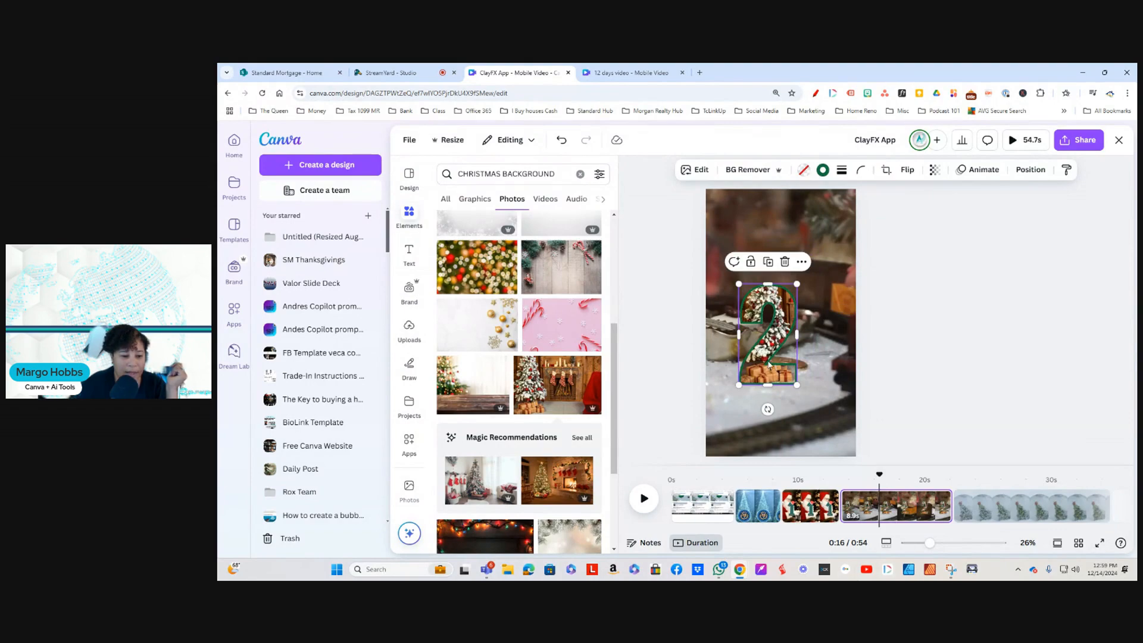
drag(768, 364, 784, 378)
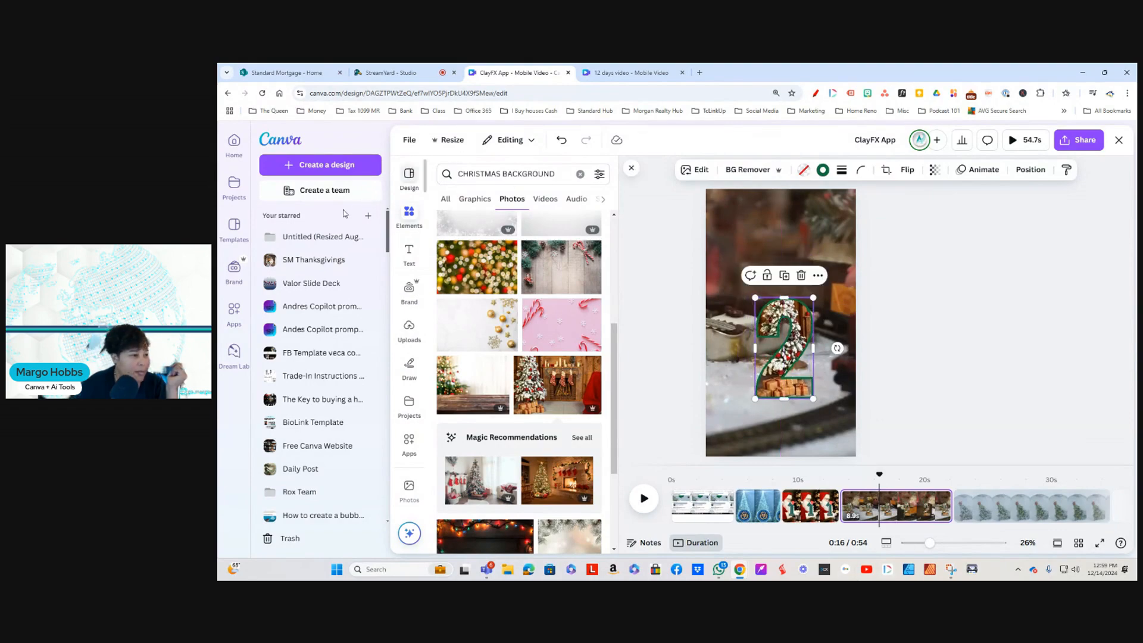
Step: Add a heading reading DAY to the train page, enlarge it to font size 239, and place it above the number 2
click(408, 257)
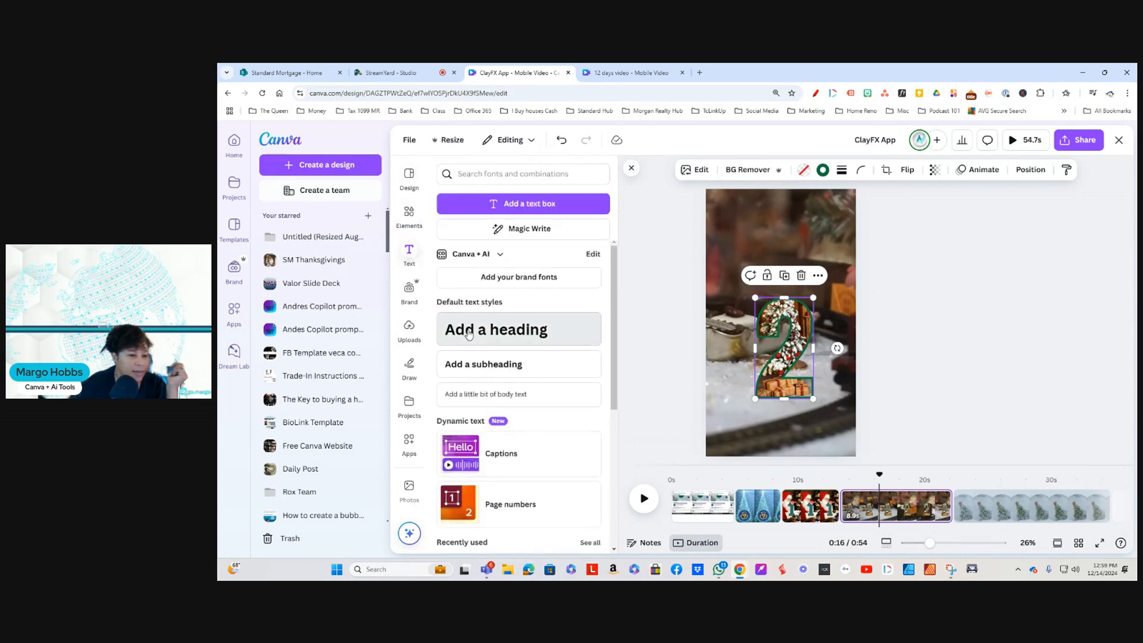
click(496, 329)
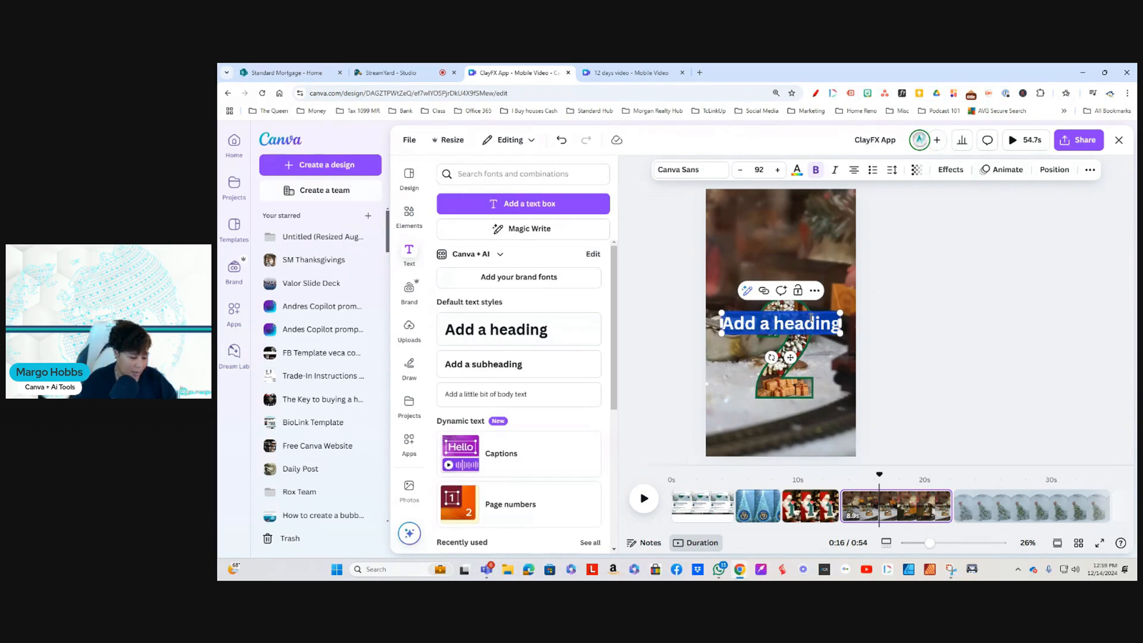
text(day)
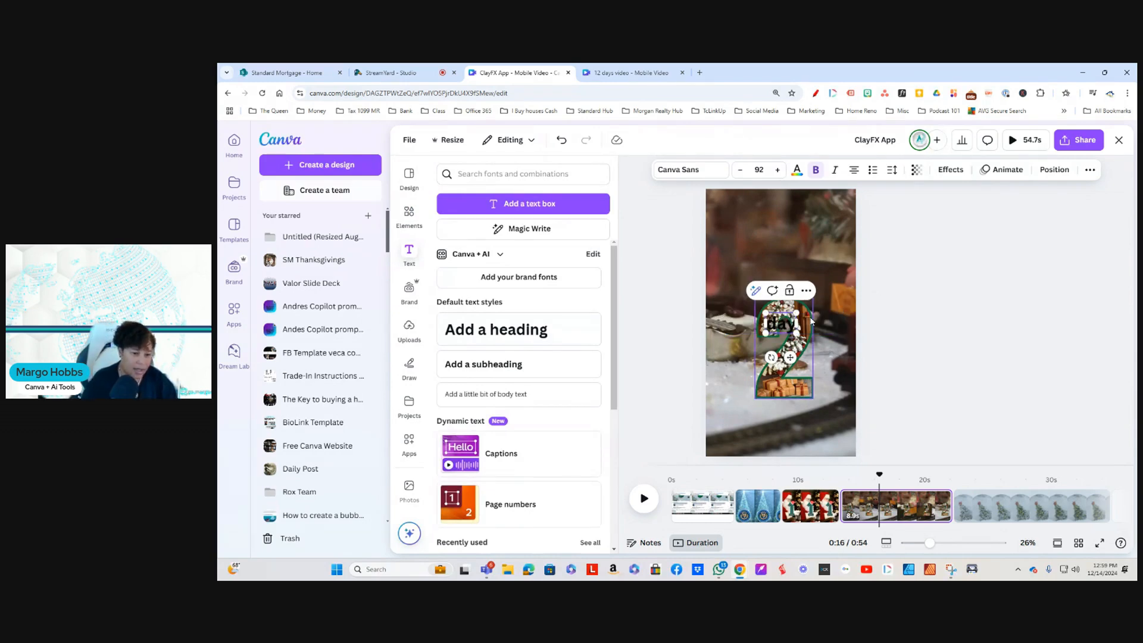
key(BackSpace)
key(BackSpace)
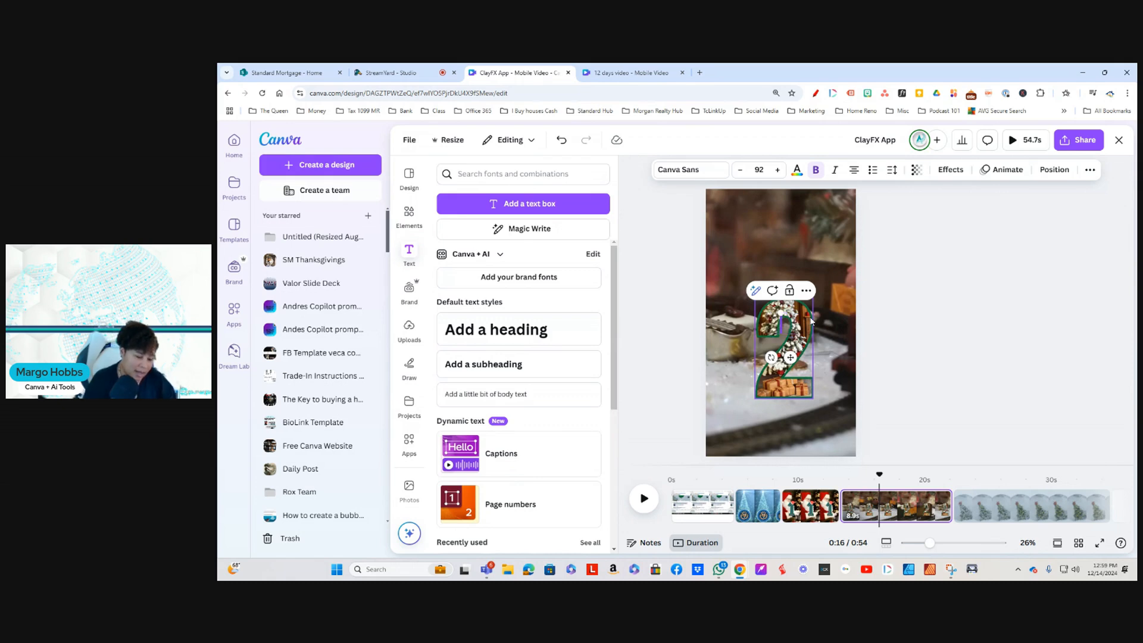
text(ay)
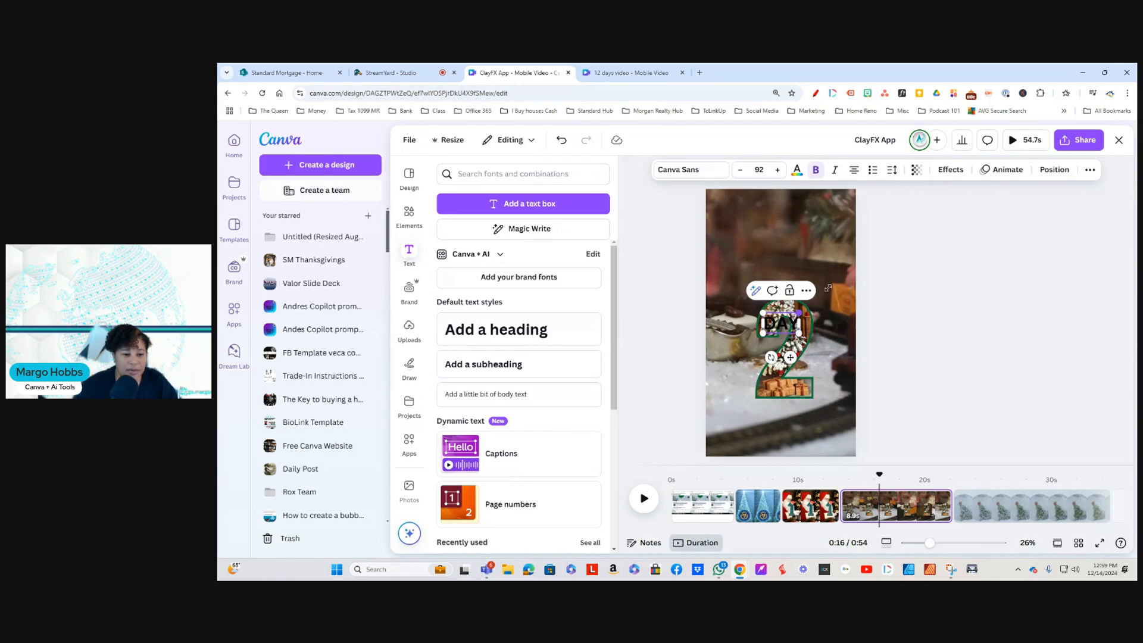
drag(827, 288, 793, 273)
click(947, 379)
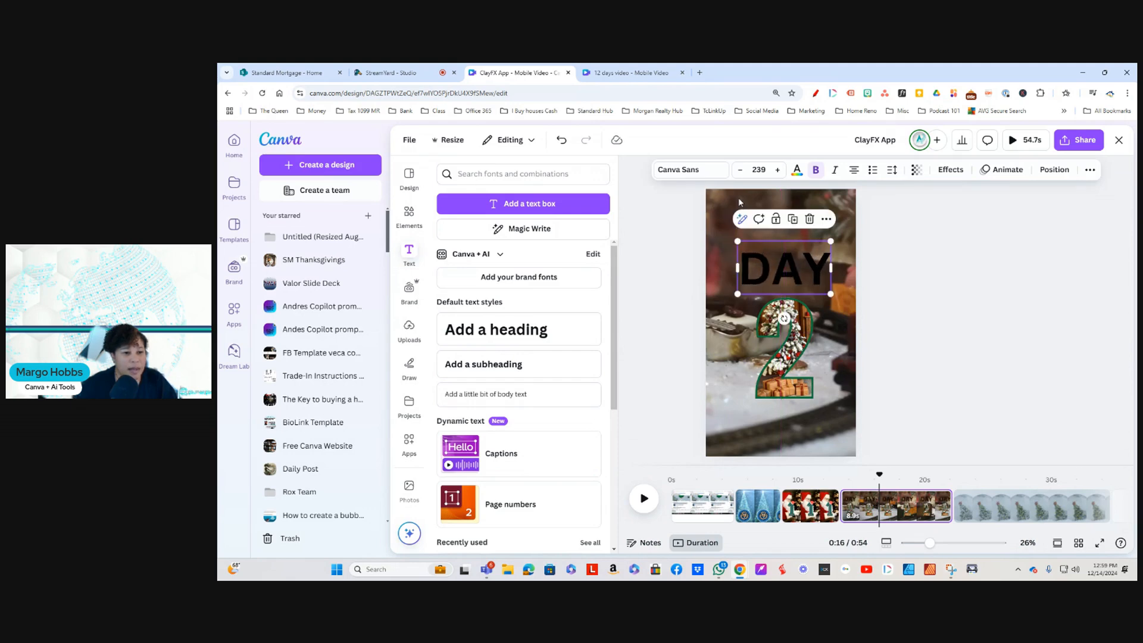
Step: Color the DAY heading on the train page bright red from the default solid colors
click(796, 170)
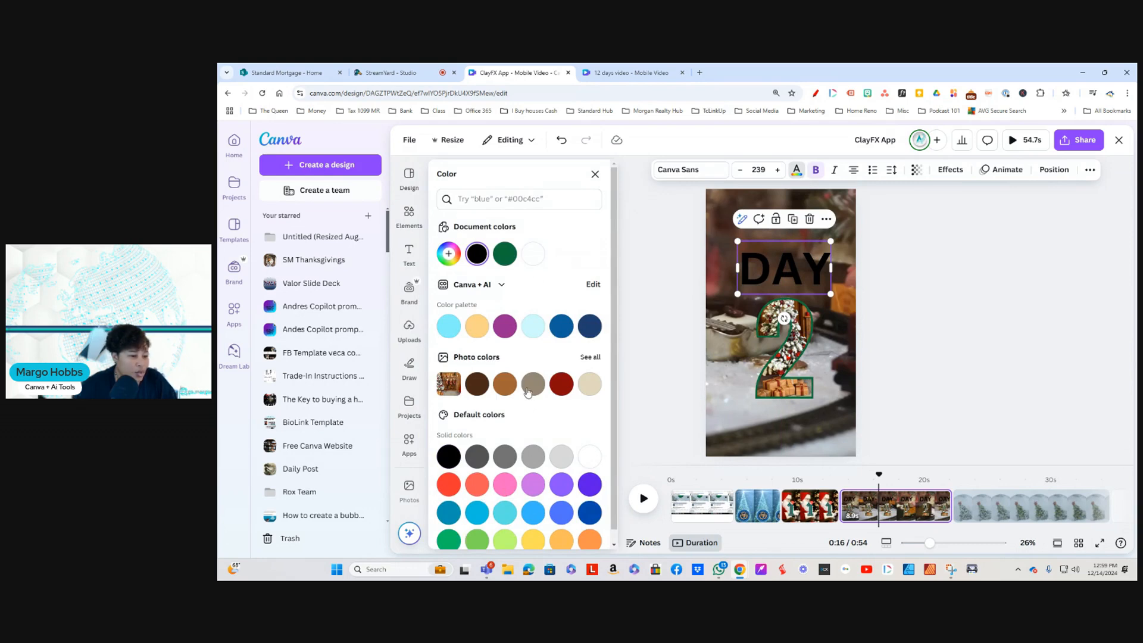
click(448, 484)
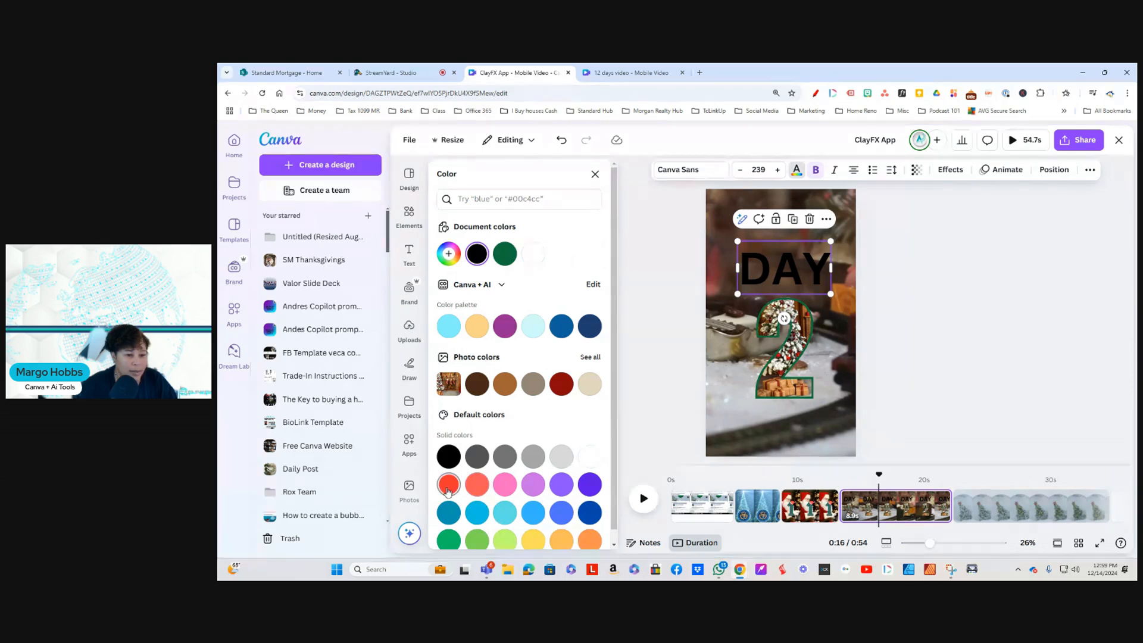
click(924, 258)
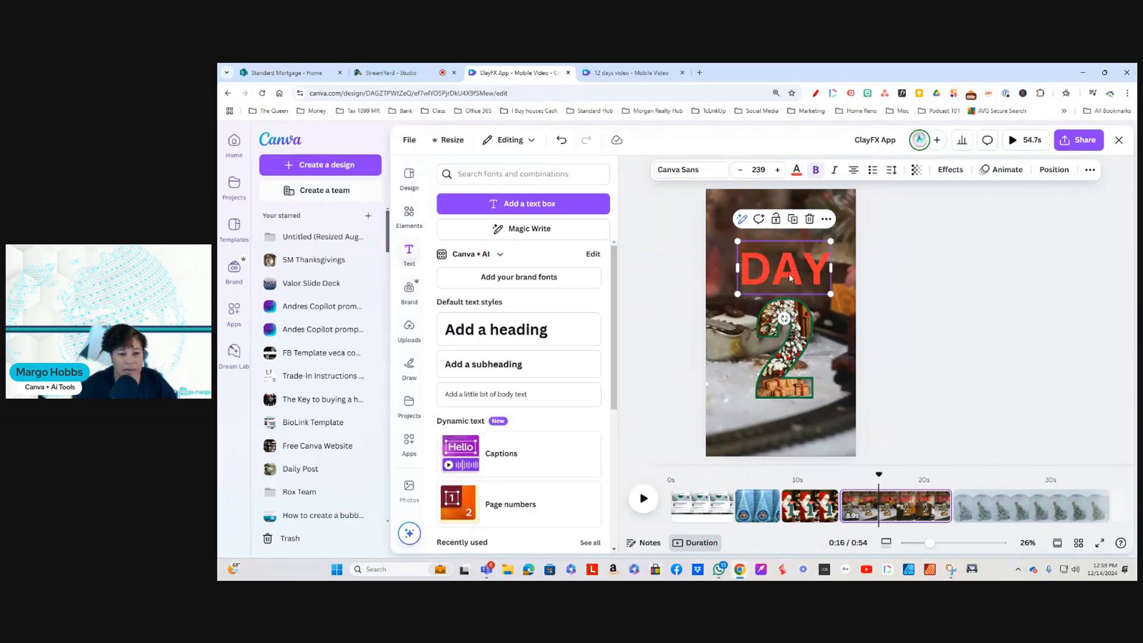
Step: Browse the Christmas background photos and graphics for the snow globe page
click(999, 513)
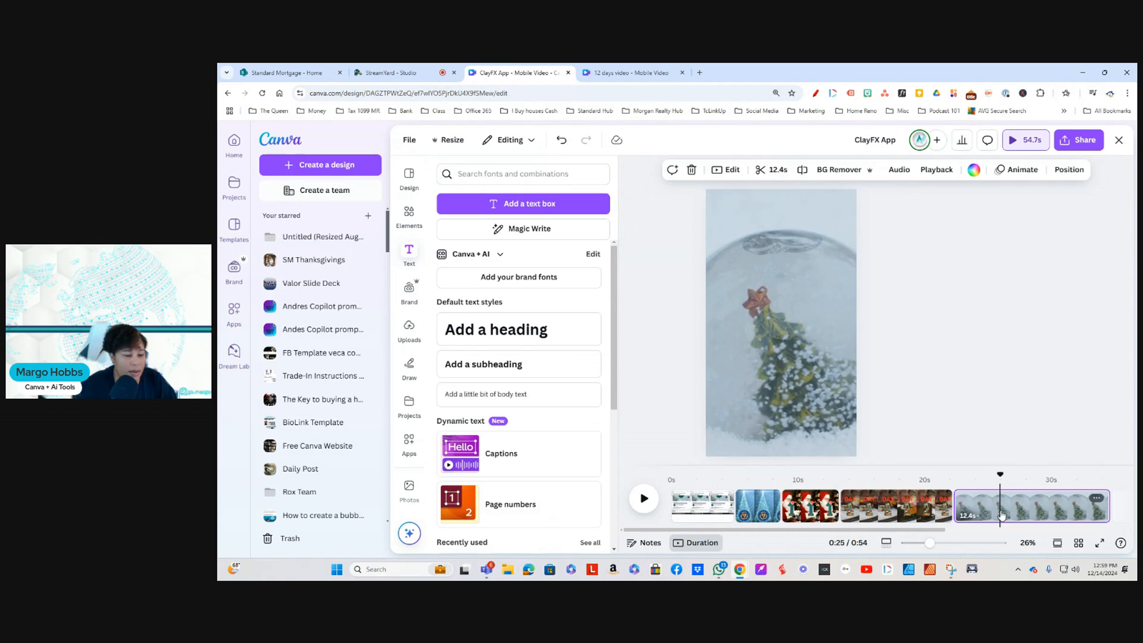
click(403, 213)
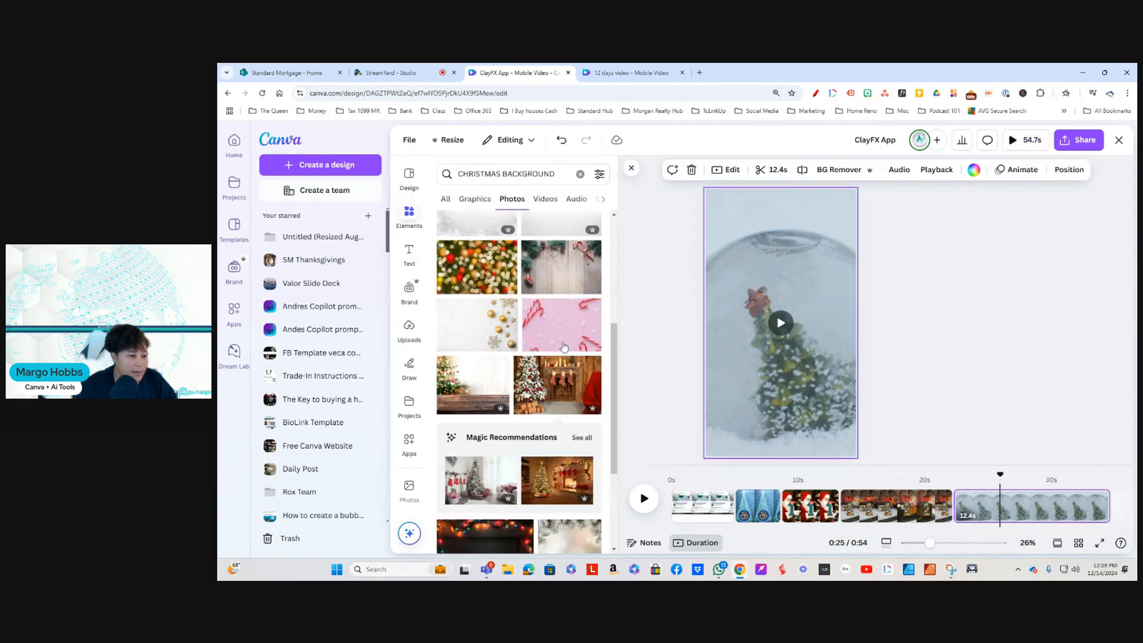
scroll(566, 380, down, 5)
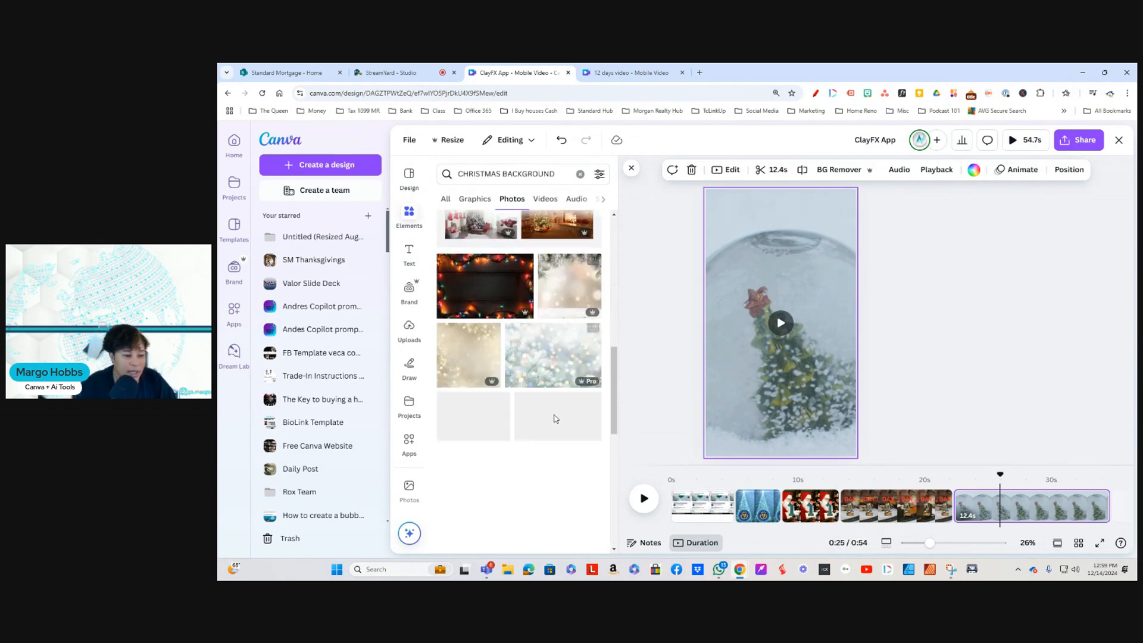
scroll(518, 310, up, 3)
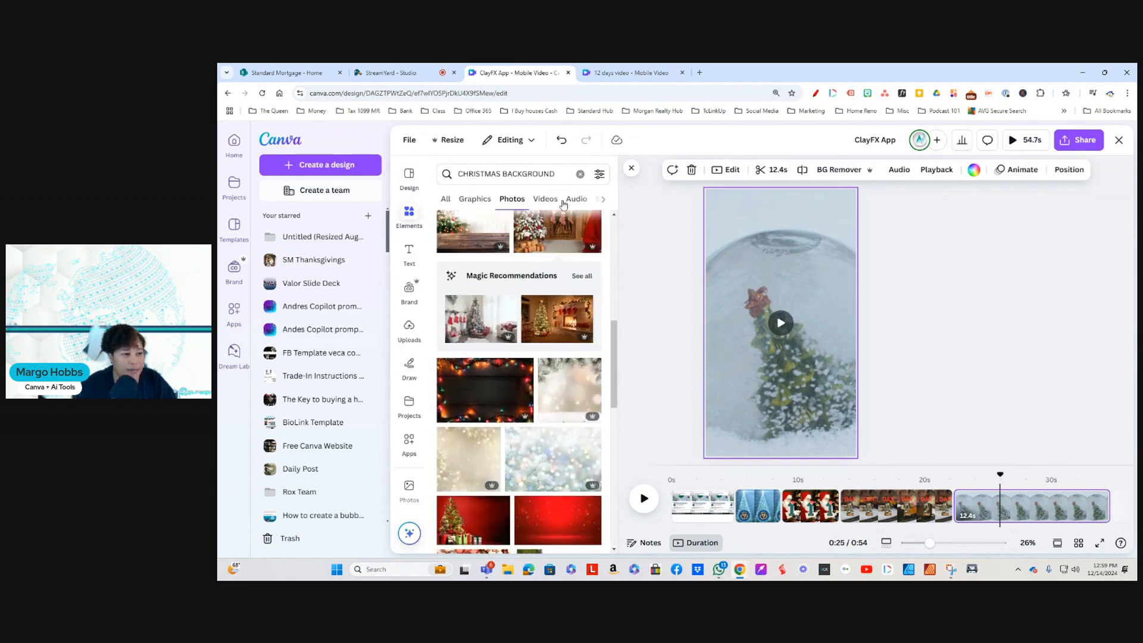
click(475, 200)
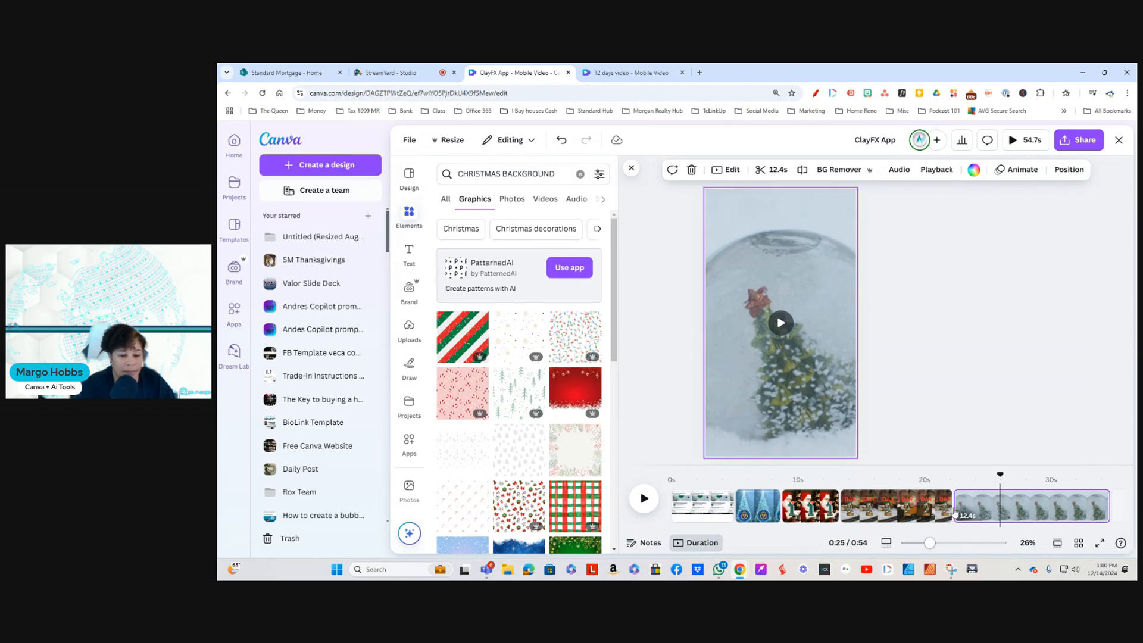
Step: Copy the red DAY heading from the train page to the snow globe page and place it above the tree
click(928, 508)
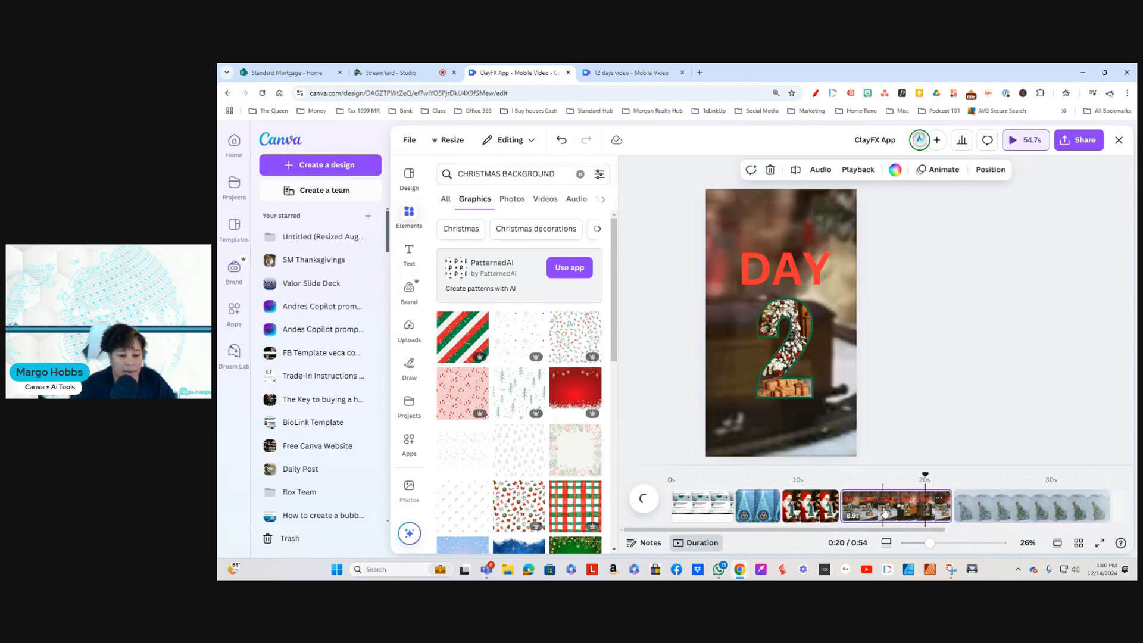
click(787, 269)
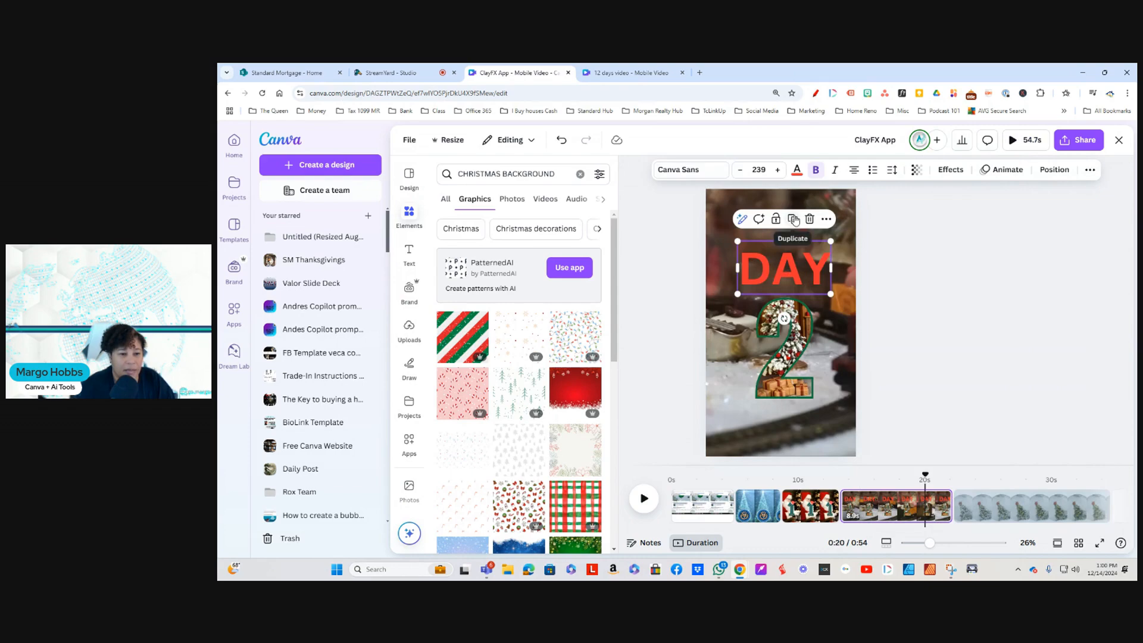
click(994, 510)
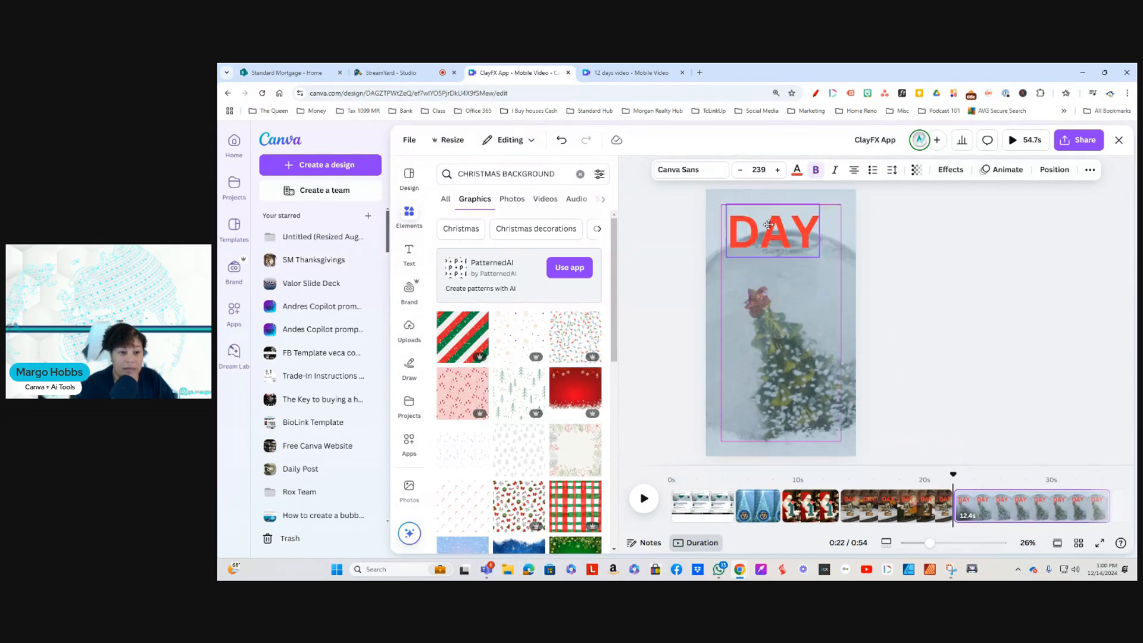
click(768, 225)
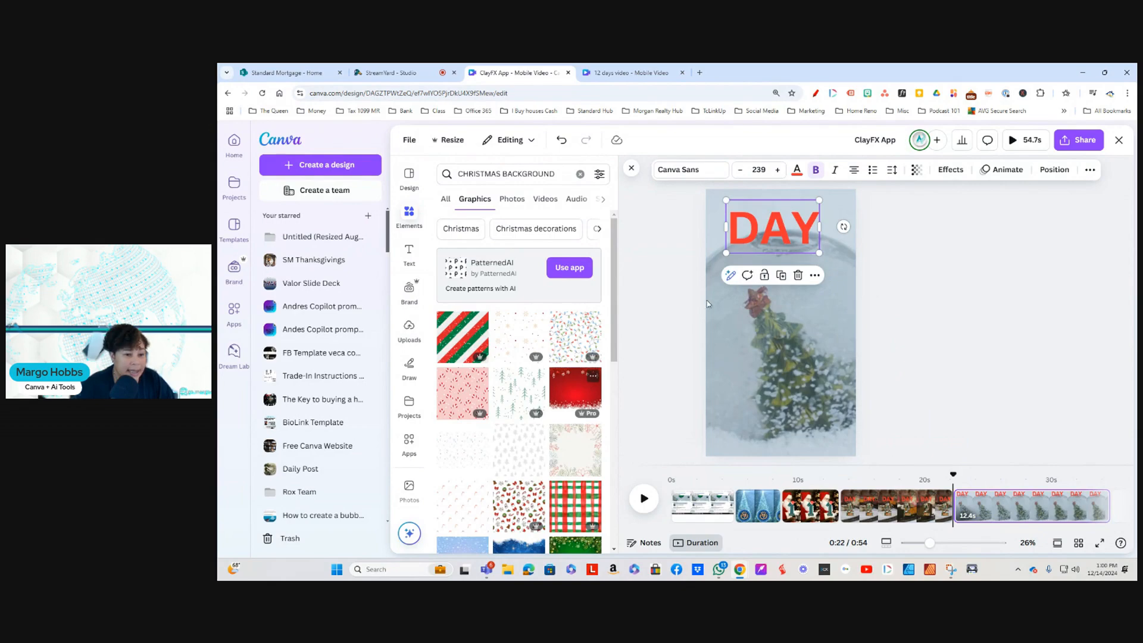
drag(770, 226, 773, 251)
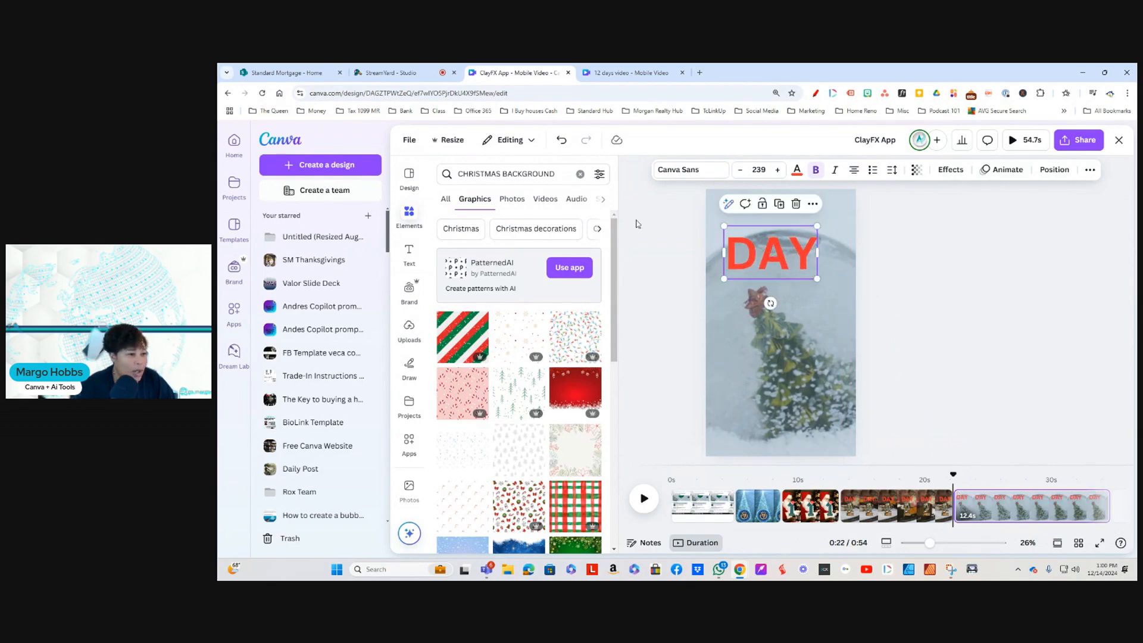
Step: Search the elements for CHRISTMAS LETTERS and shift the DAY heading to the right on the snow globe page
click(579, 173)
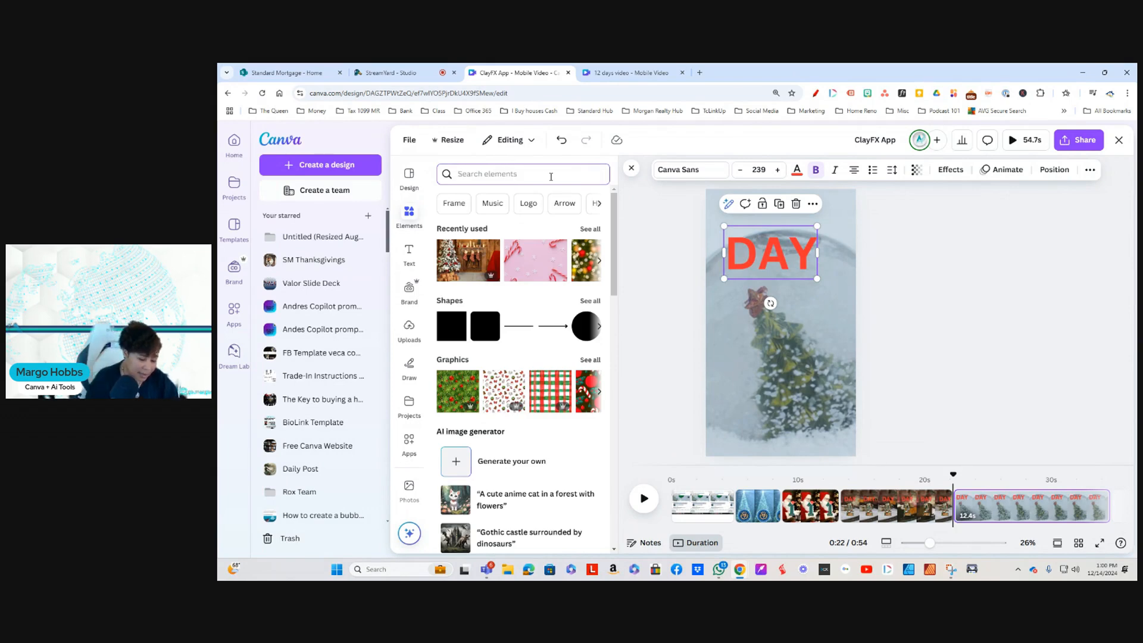
text(CH)
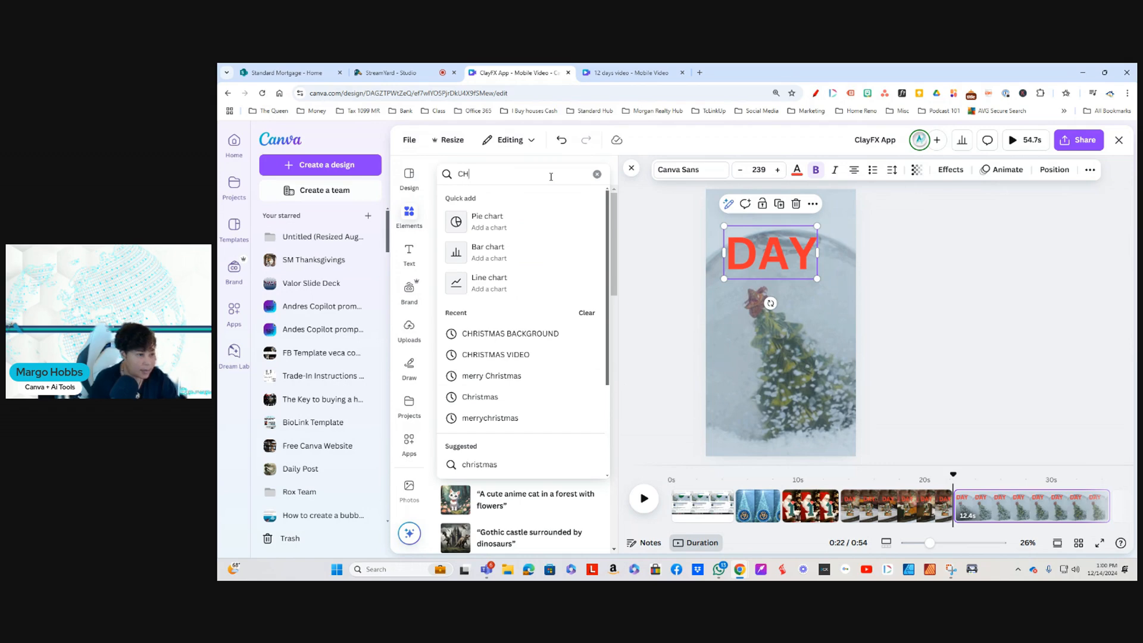
text(RI)
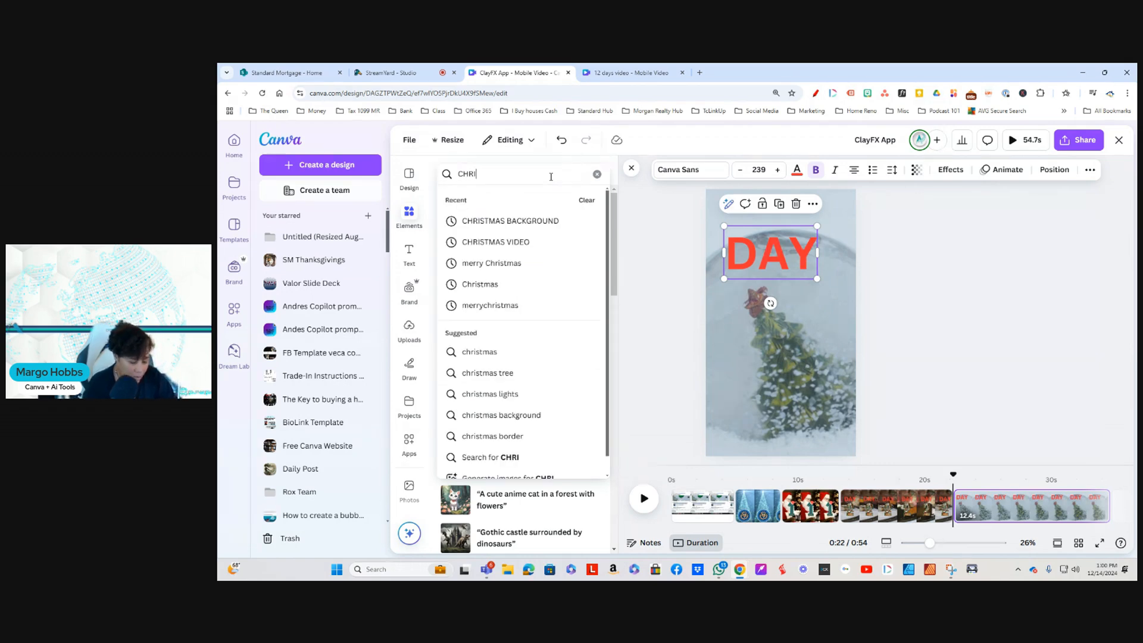
text(STMAS LETTERS)
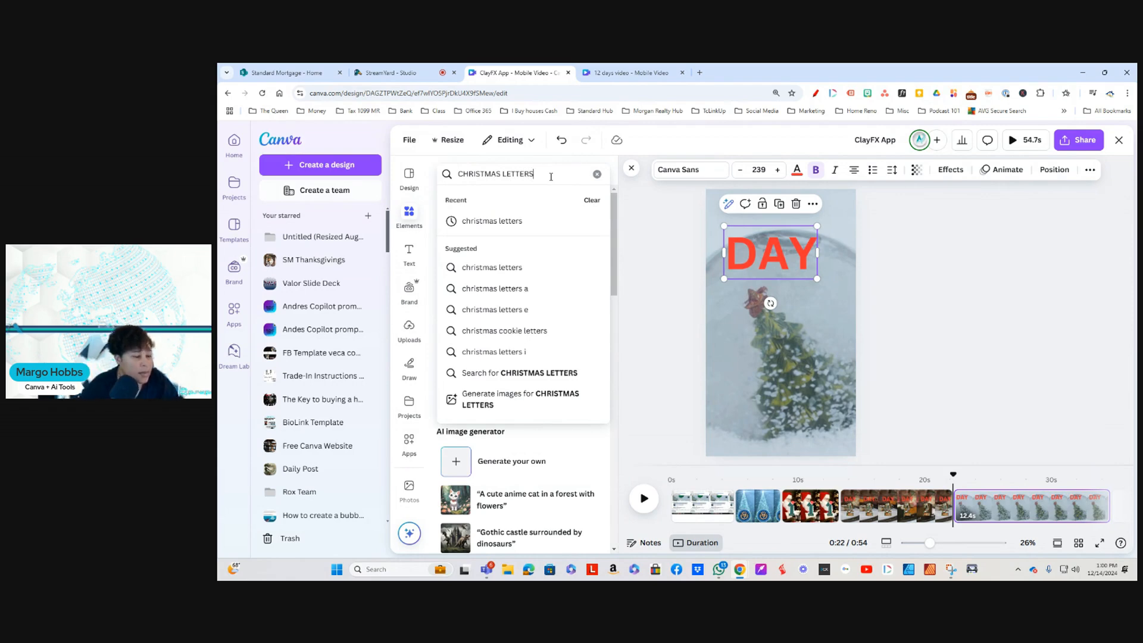
key(Return)
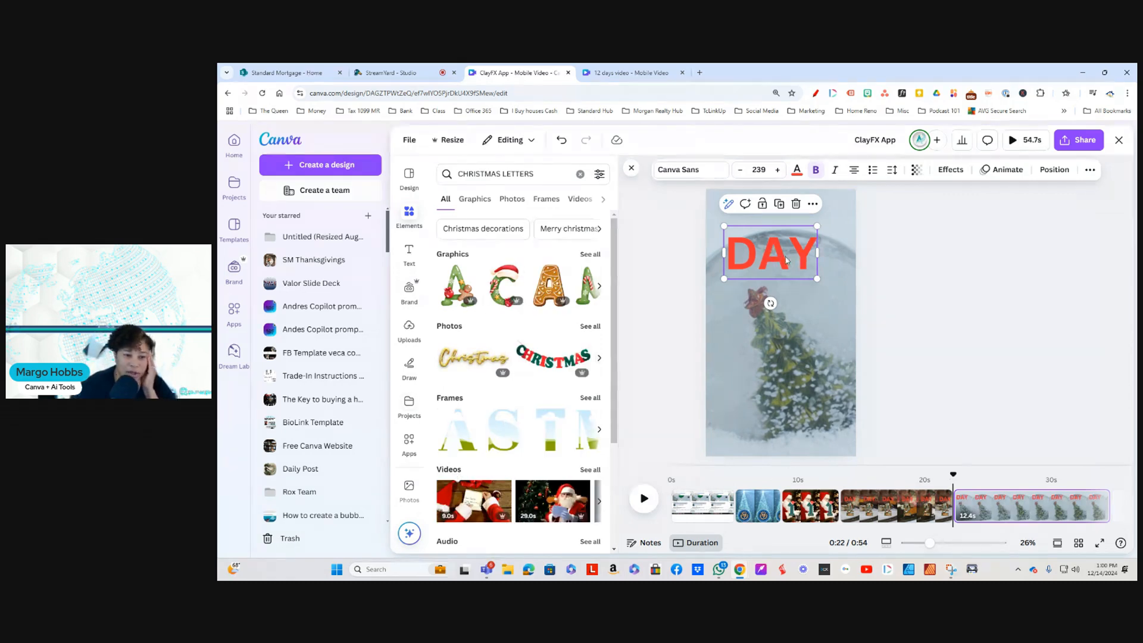
drag(769, 259, 797, 260)
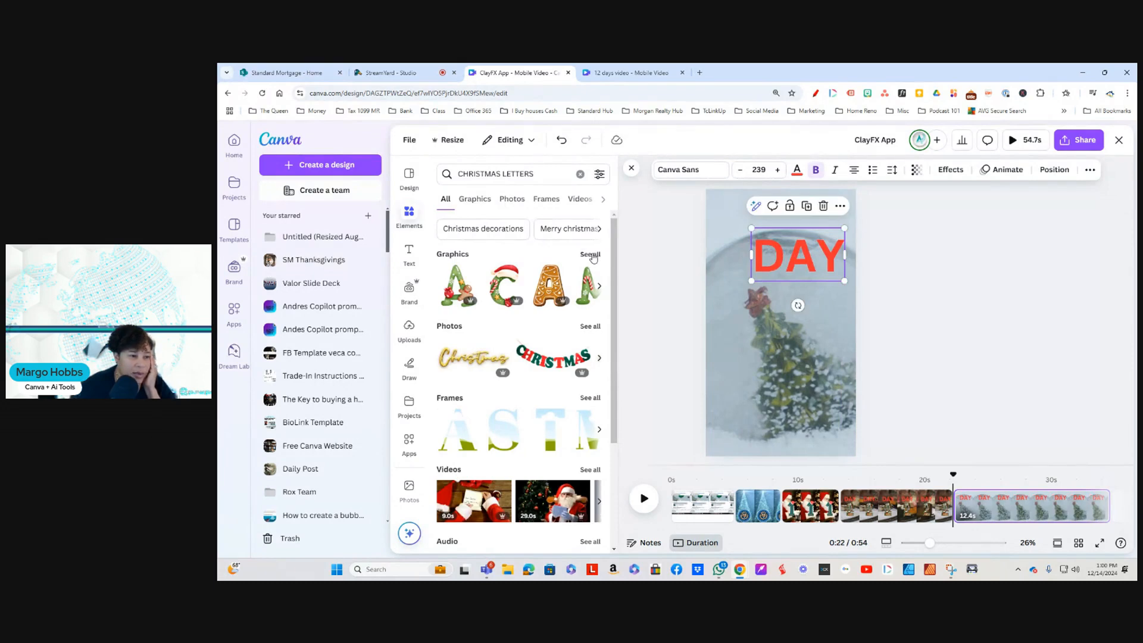
Step: Browse all Christmas letter graphics for decorated letters suited to the snow globe page
click(590, 255)
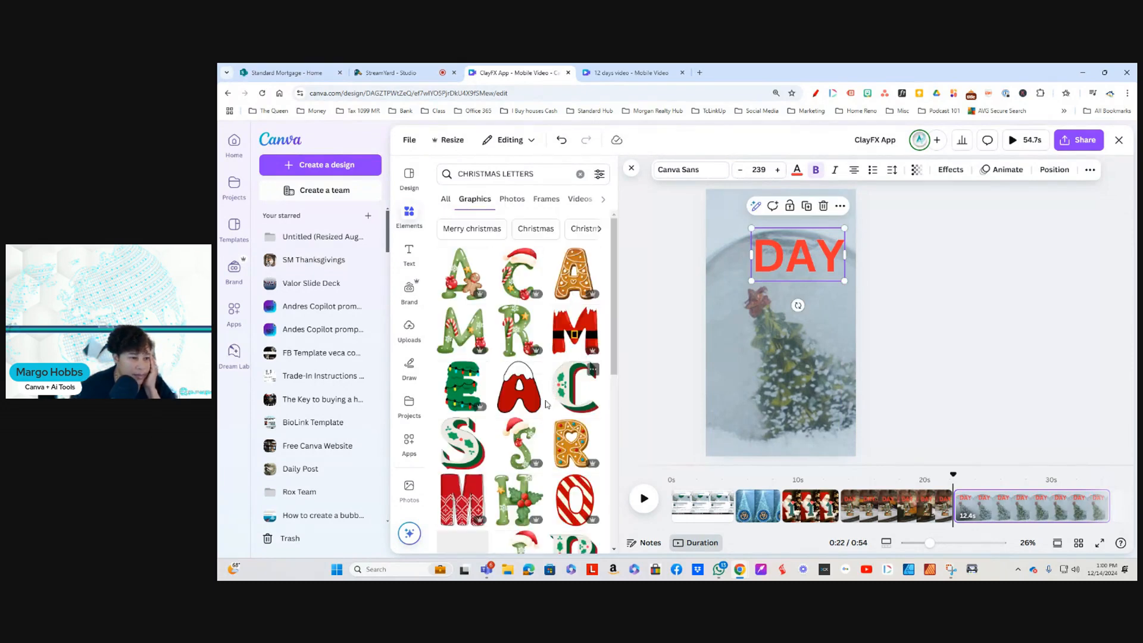
scroll(547, 404, down, 8)
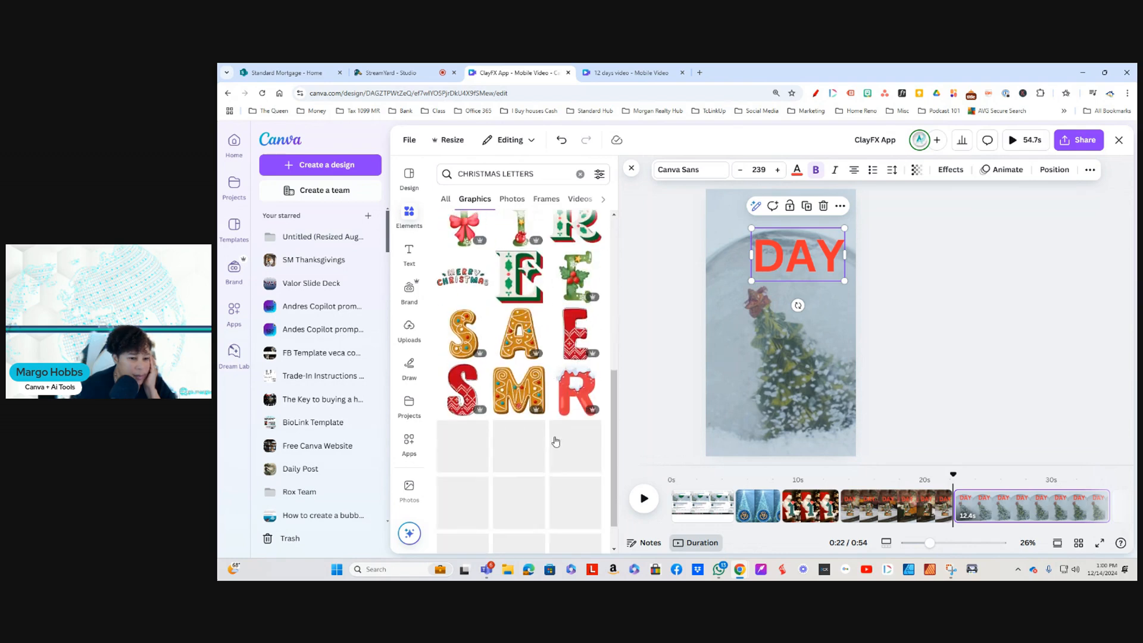
scroll(555, 441, down, 2)
scroll(553, 438, up, 5)
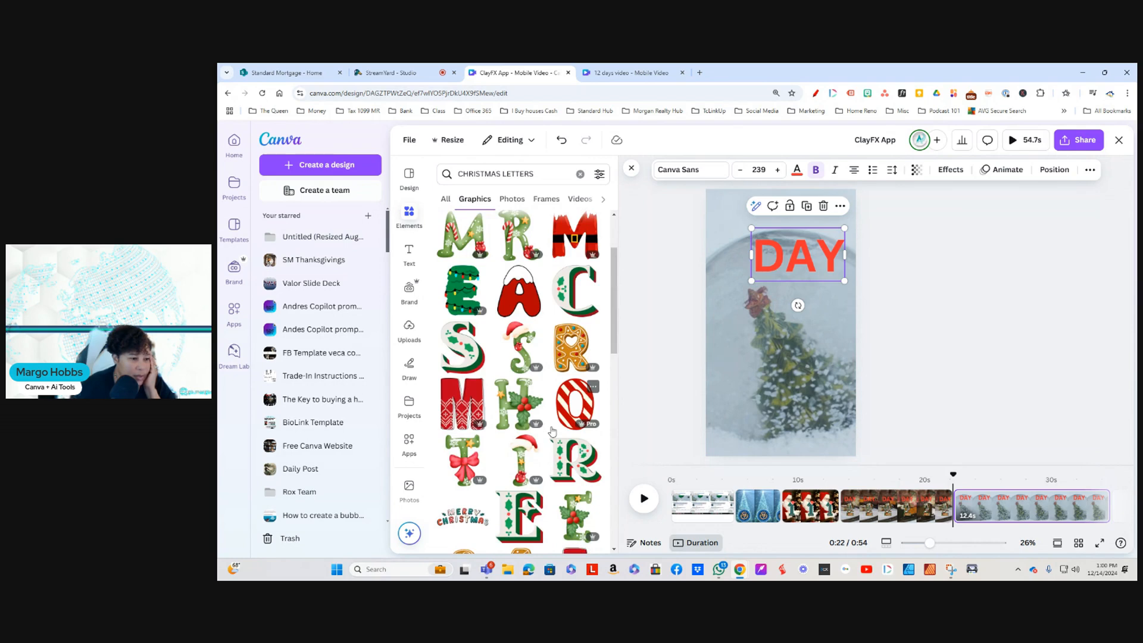
scroll(551, 430, up, 2)
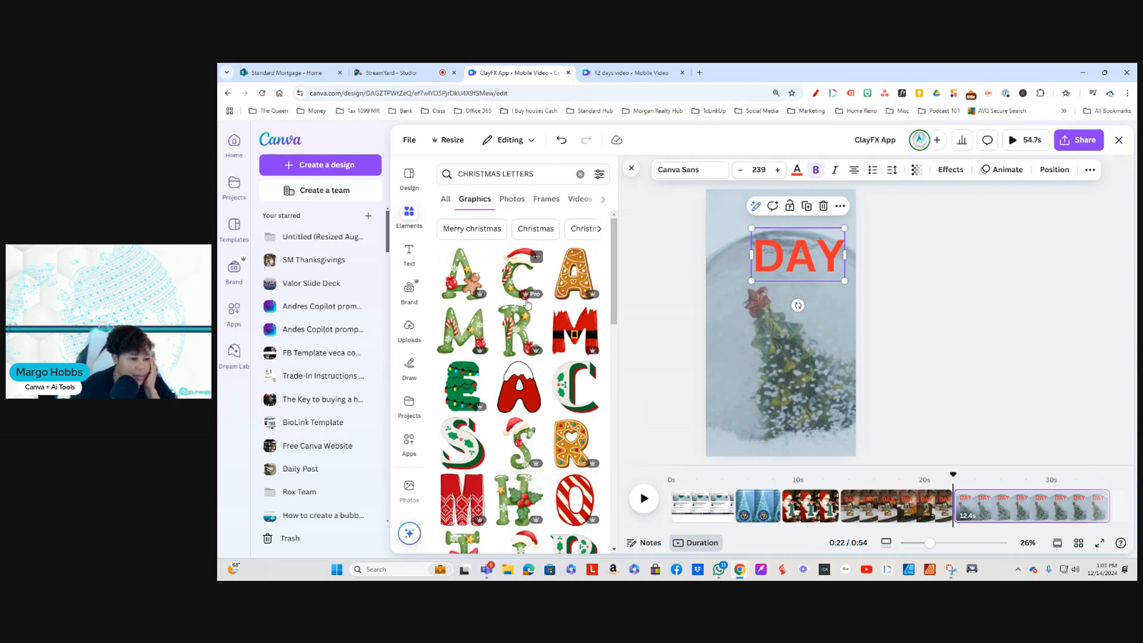
Step: Search the graphics elements for CHRISTMAS NUMBERS
click(552, 171)
drag(552, 171, 516, 177)
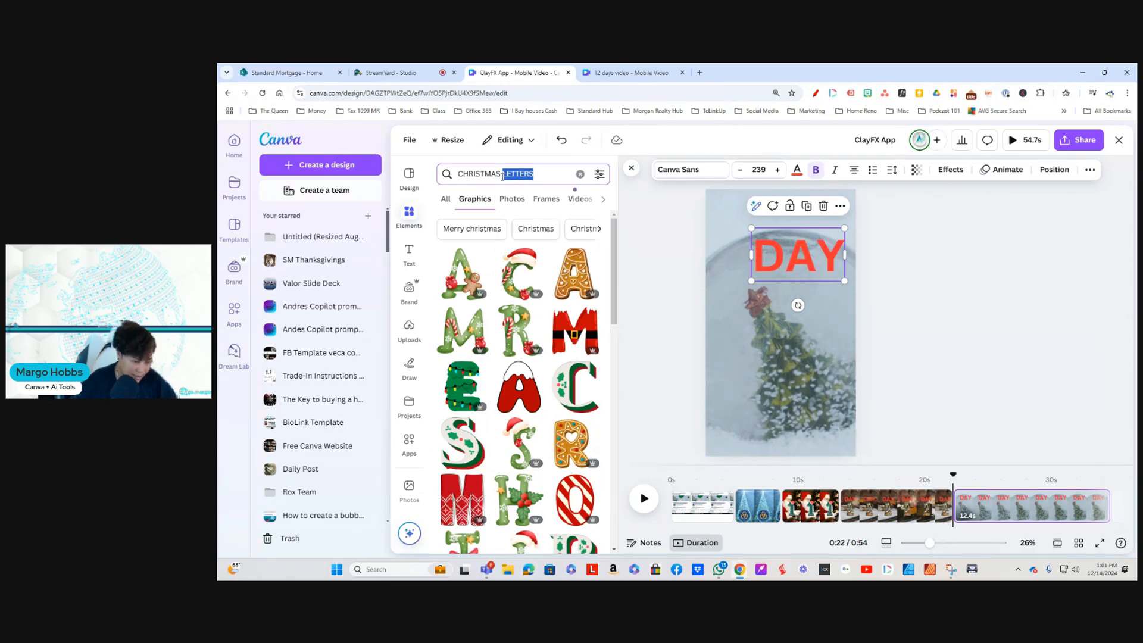
text(NUMB)
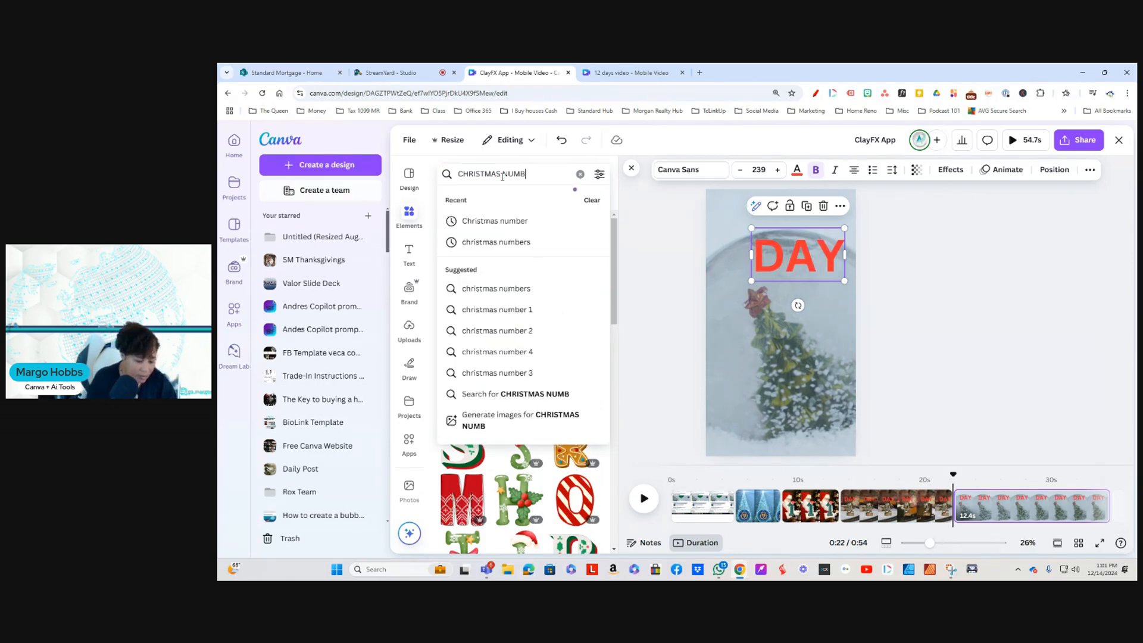
text(ERS)
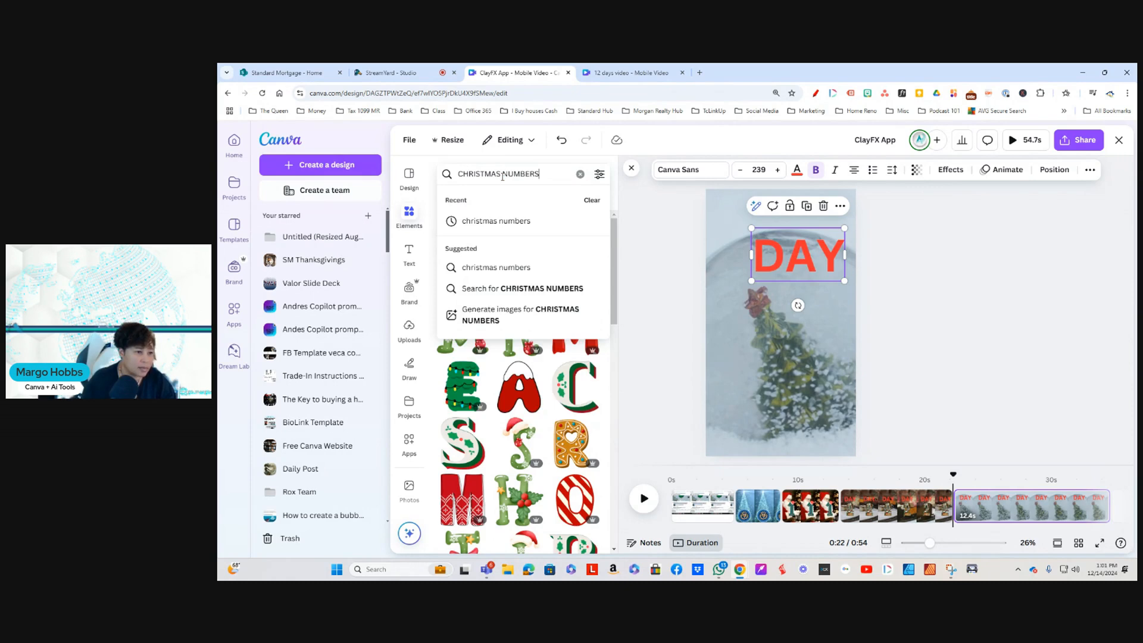
key(Return)
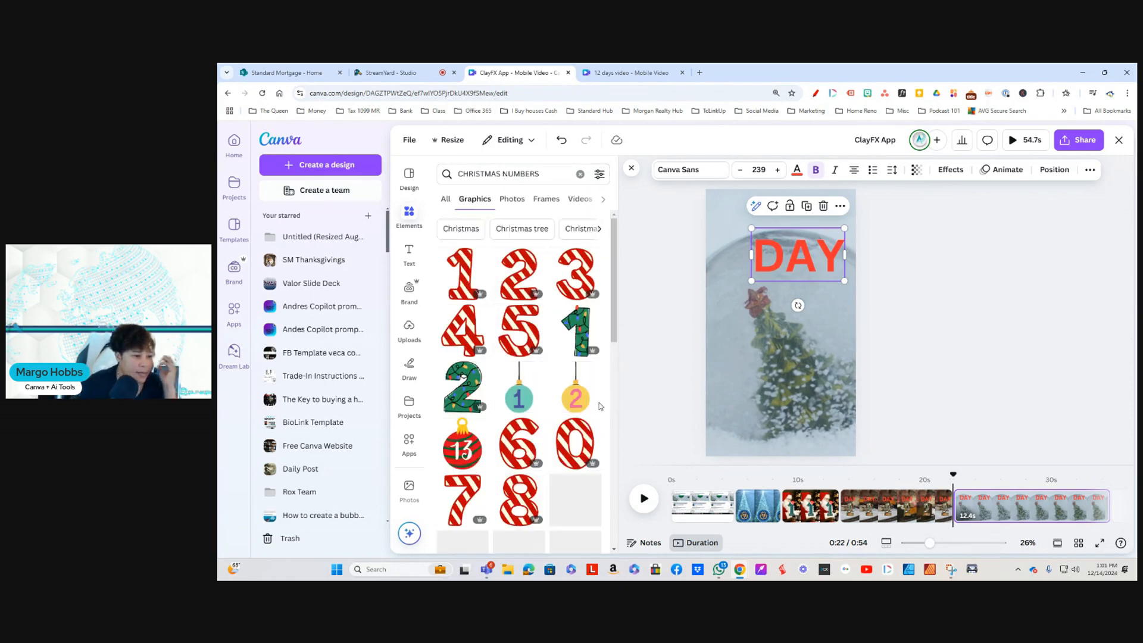
Step: Add the coral number 3 with white snowflakes to the snow globe page, scale it down and place it beneath the DAY heading
scroll(556, 437, down, 3)
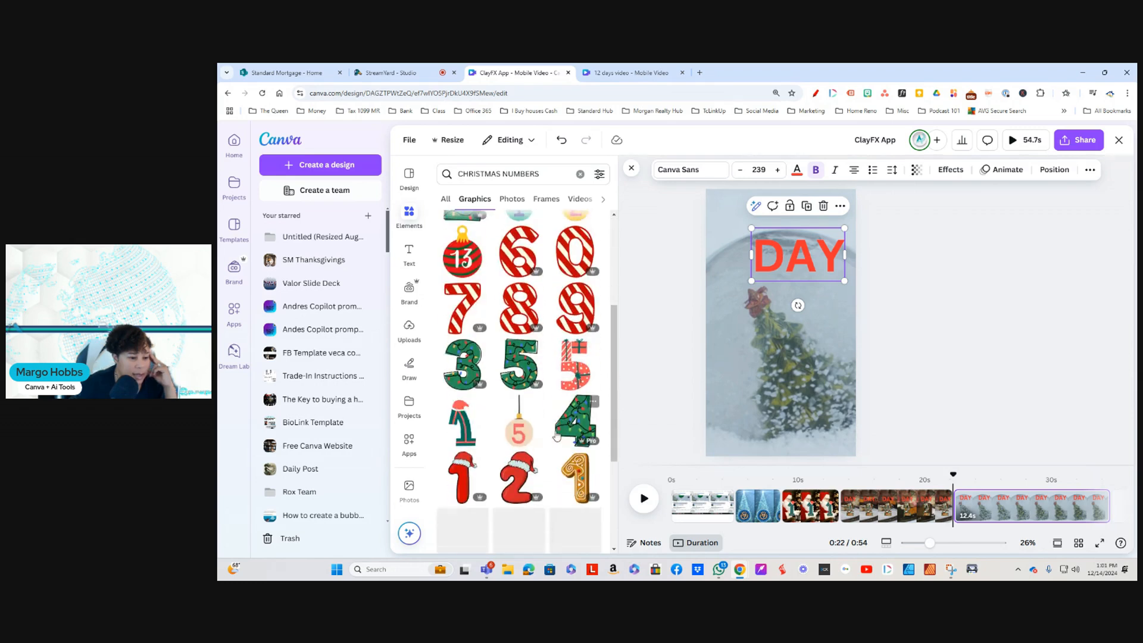
scroll(557, 436, down, 2)
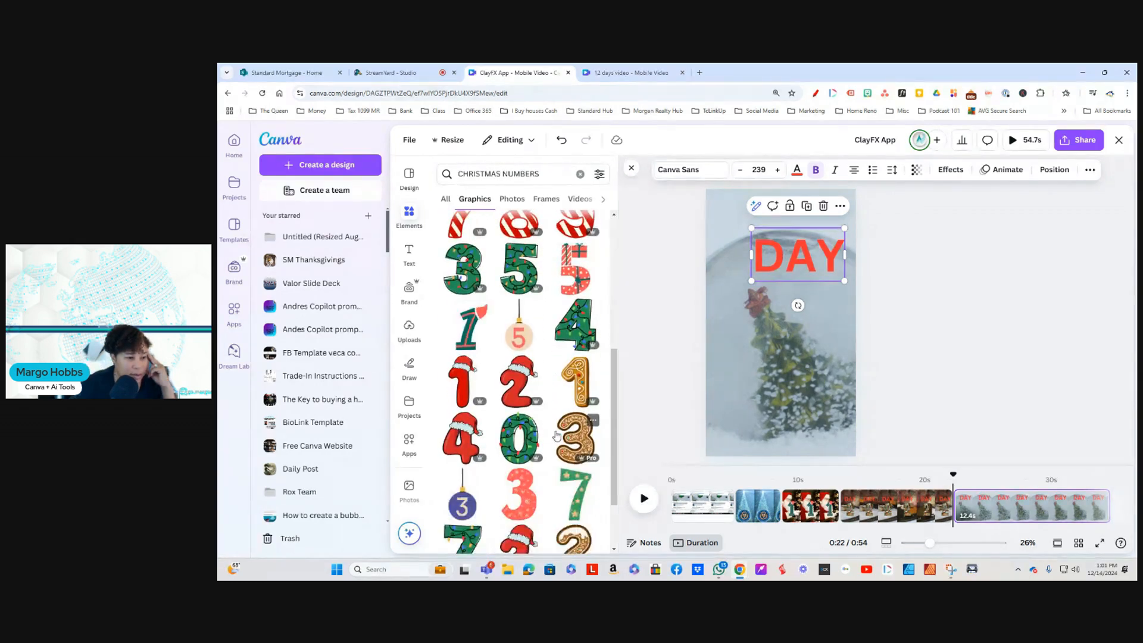
scroll(557, 436, down, 2)
scroll(556, 436, down, 3)
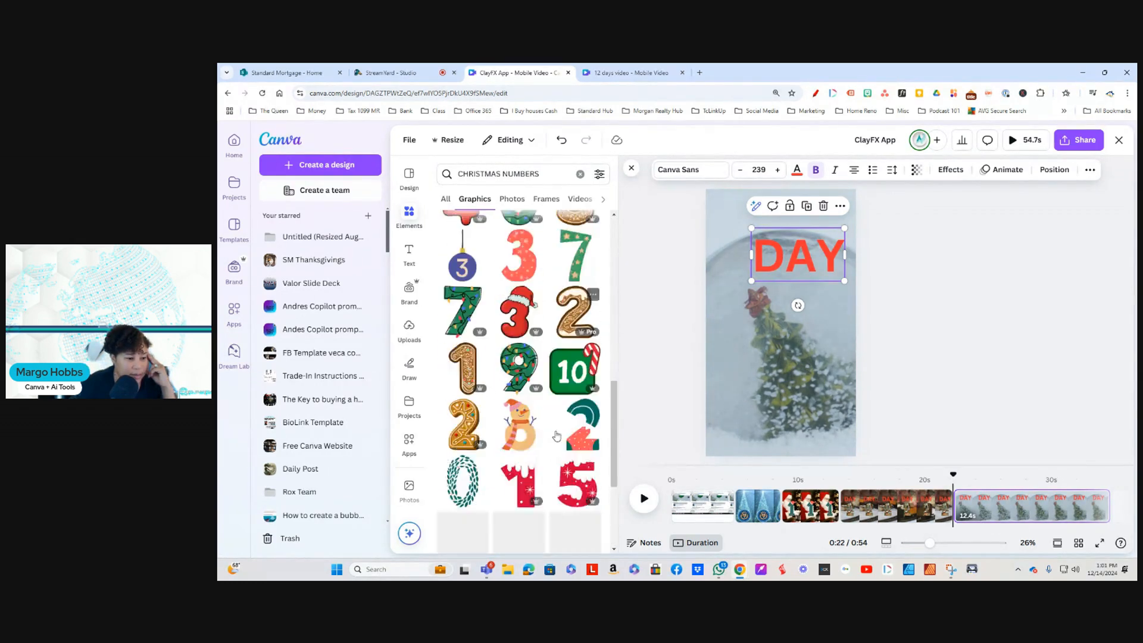
scroll(556, 436, down, 2)
scroll(556, 436, down, 1)
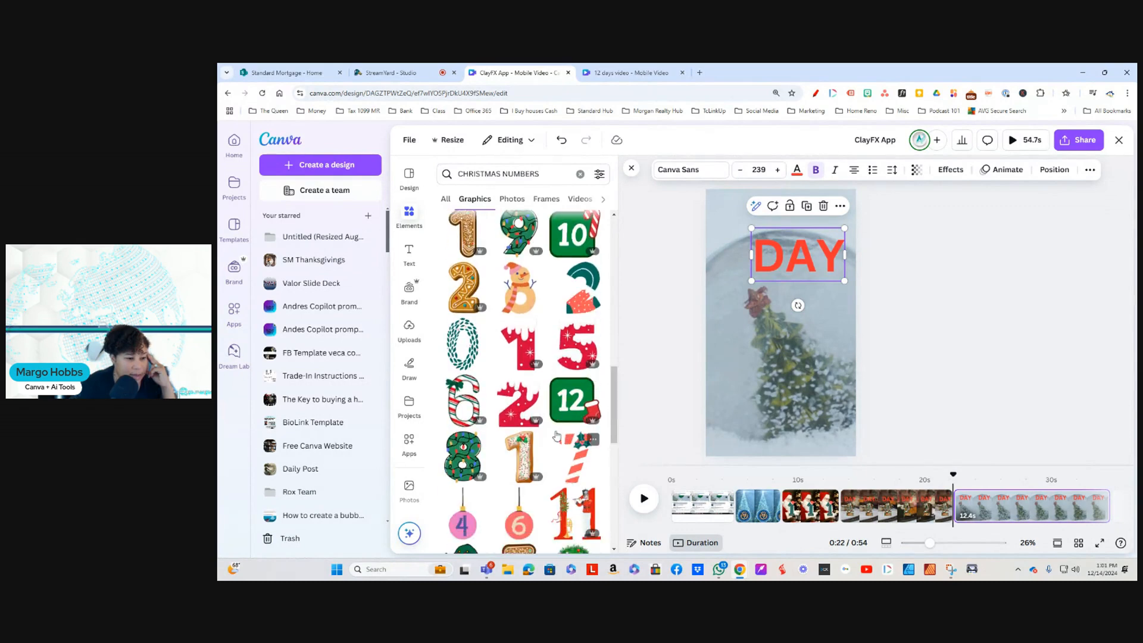
scroll(557, 437, up, 3)
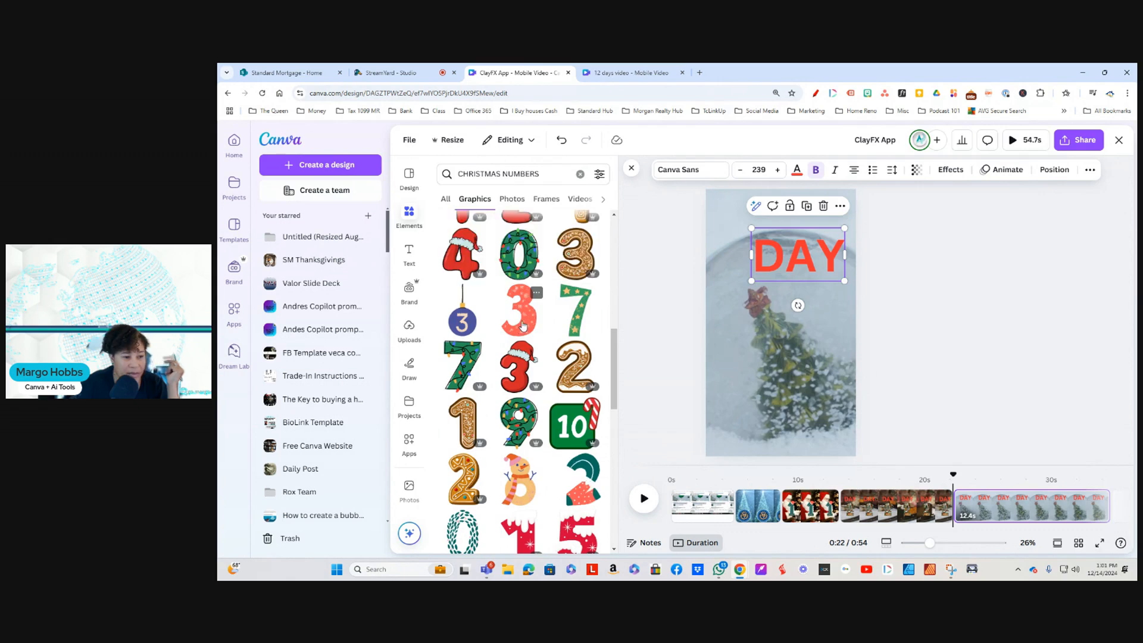
click(524, 322)
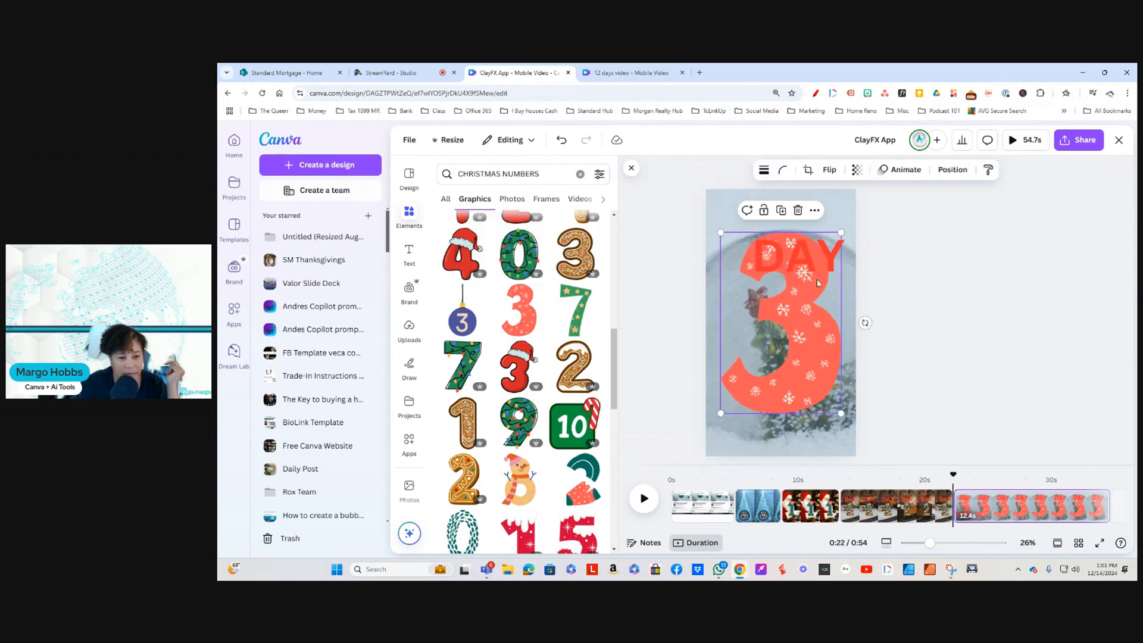
drag(840, 232, 790, 309)
drag(765, 352, 797, 340)
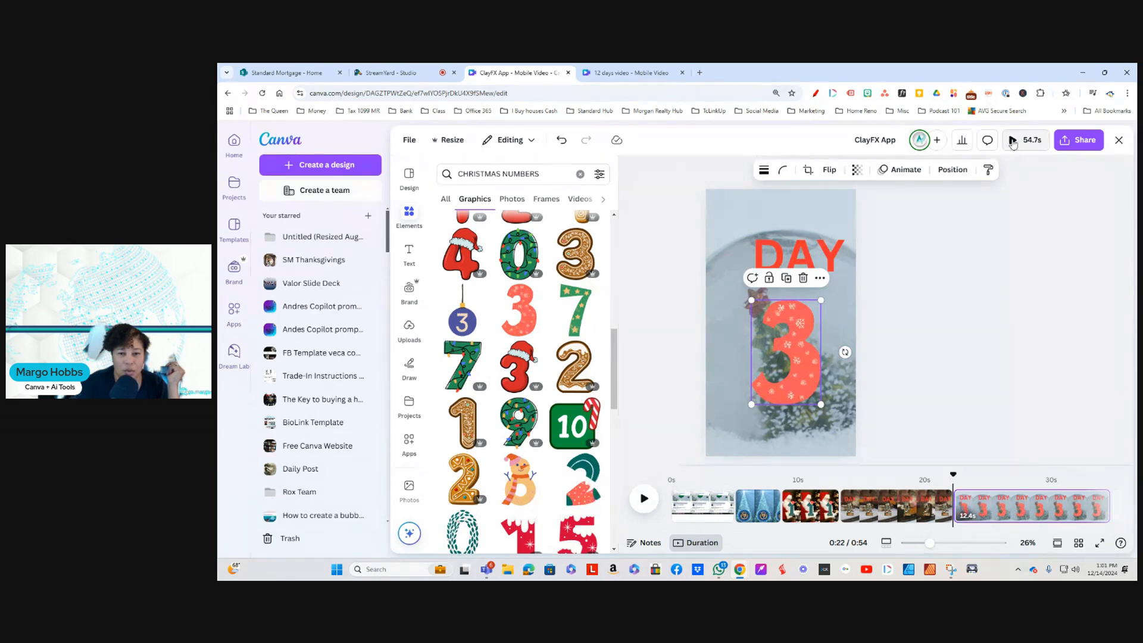
Step: Play back the video from the blue Christmas tree page to review how the pages follow each other
key(space)
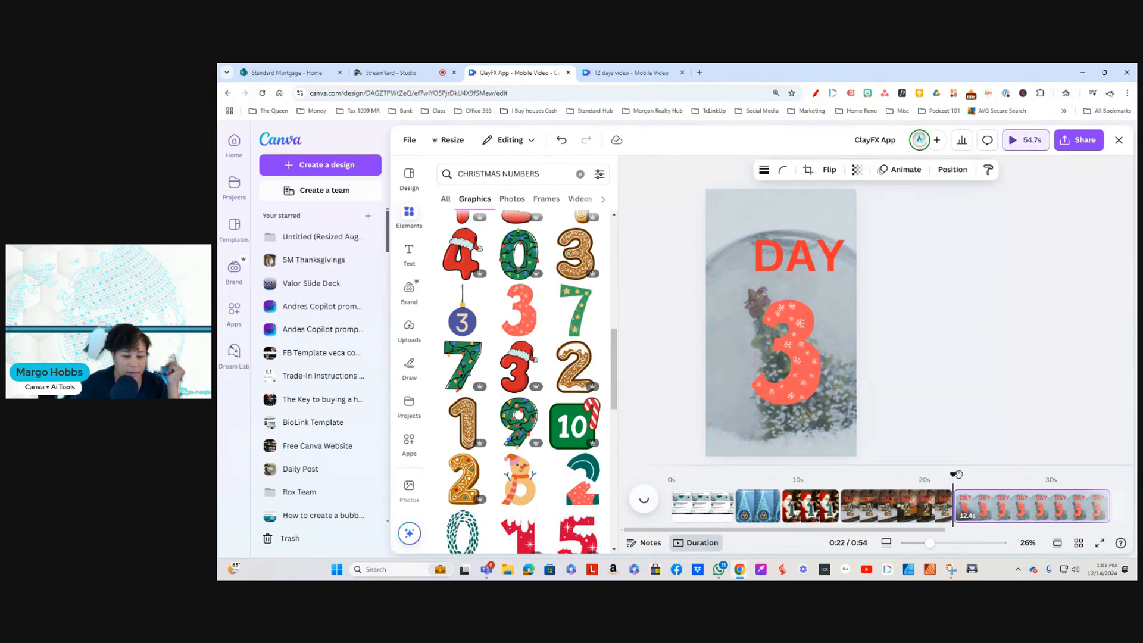
drag(955, 475, 734, 483)
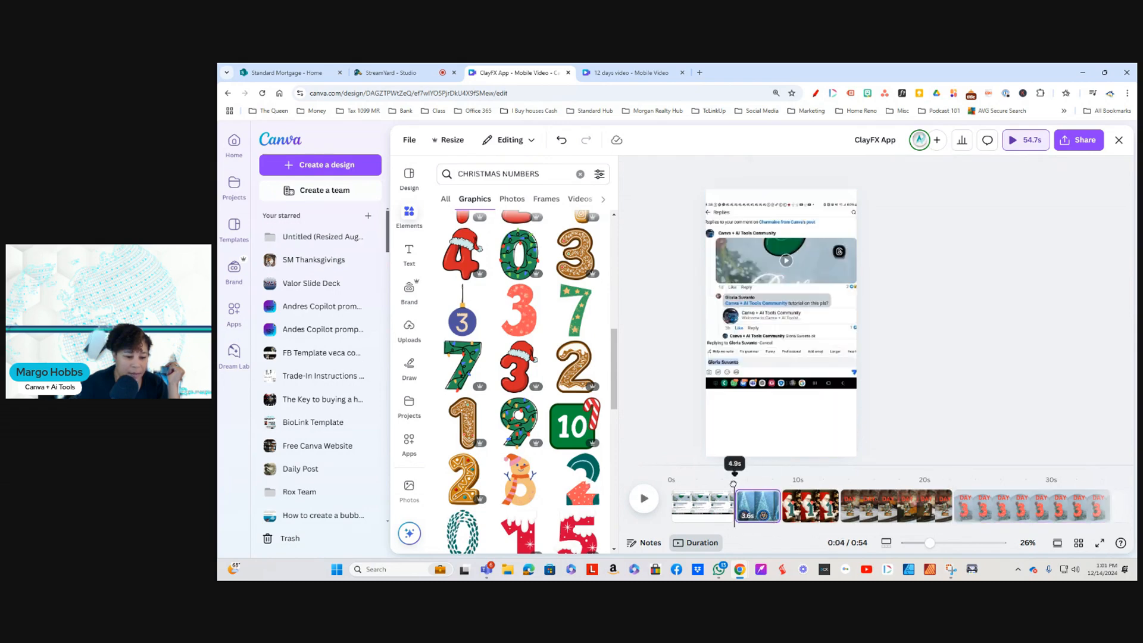
click(685, 500)
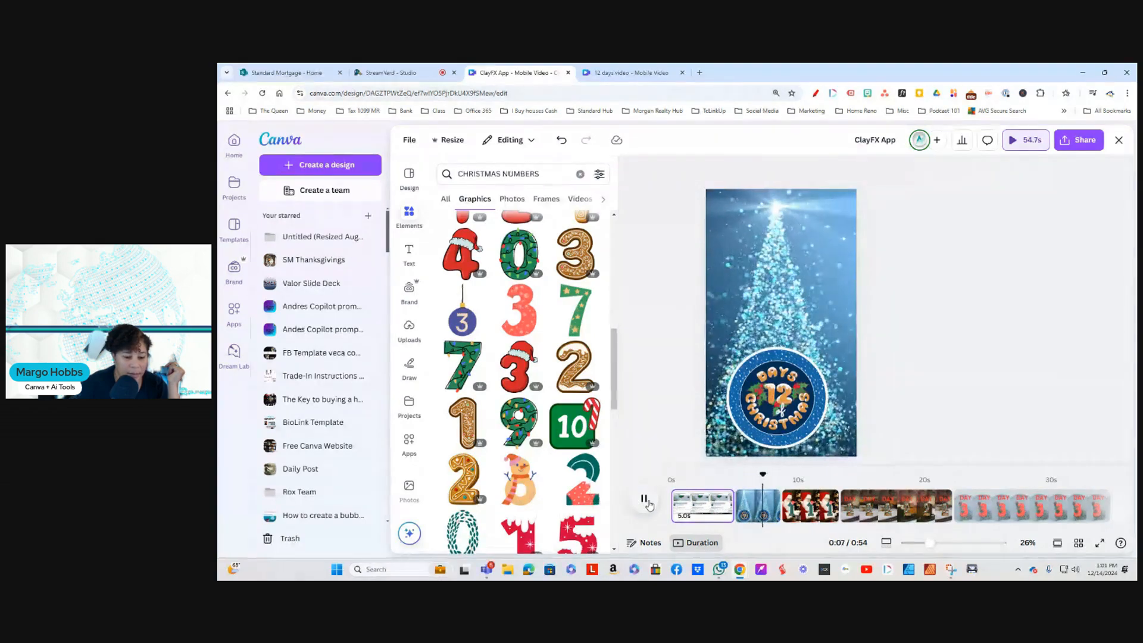
click(648, 504)
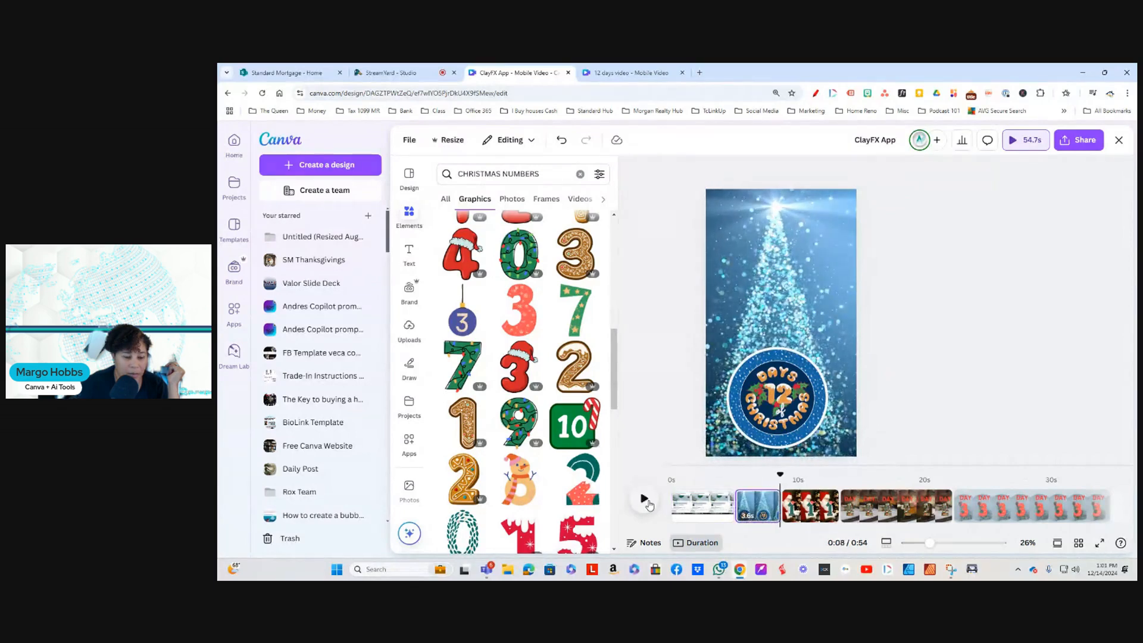
click(649, 504)
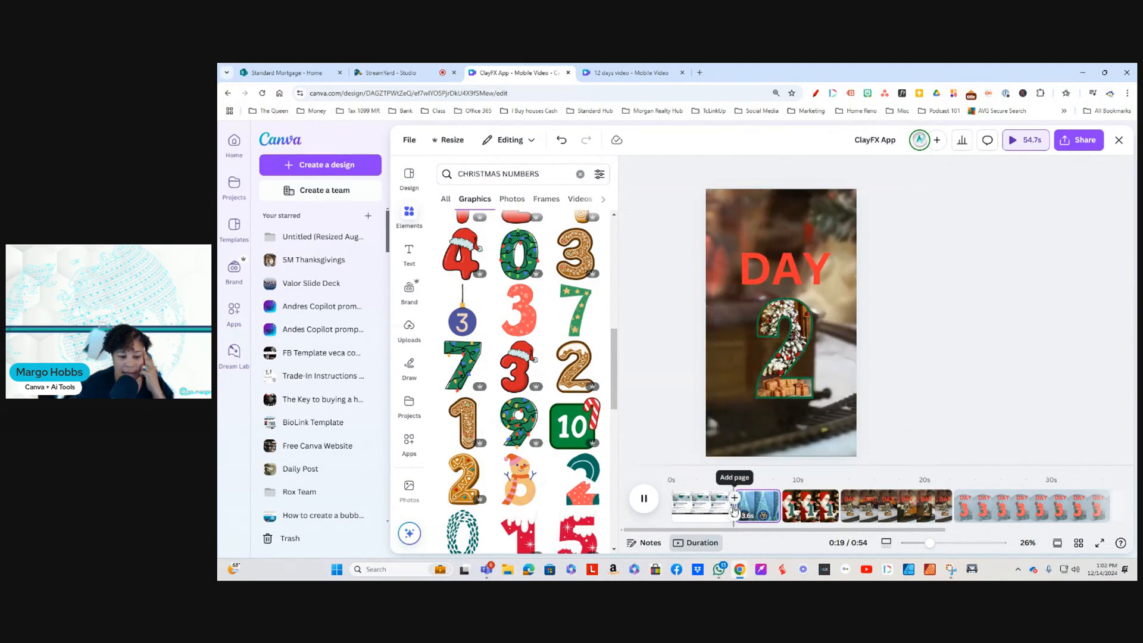
Step: Add a Match & Move transition after the first page and apply it between all pages
click(733, 516)
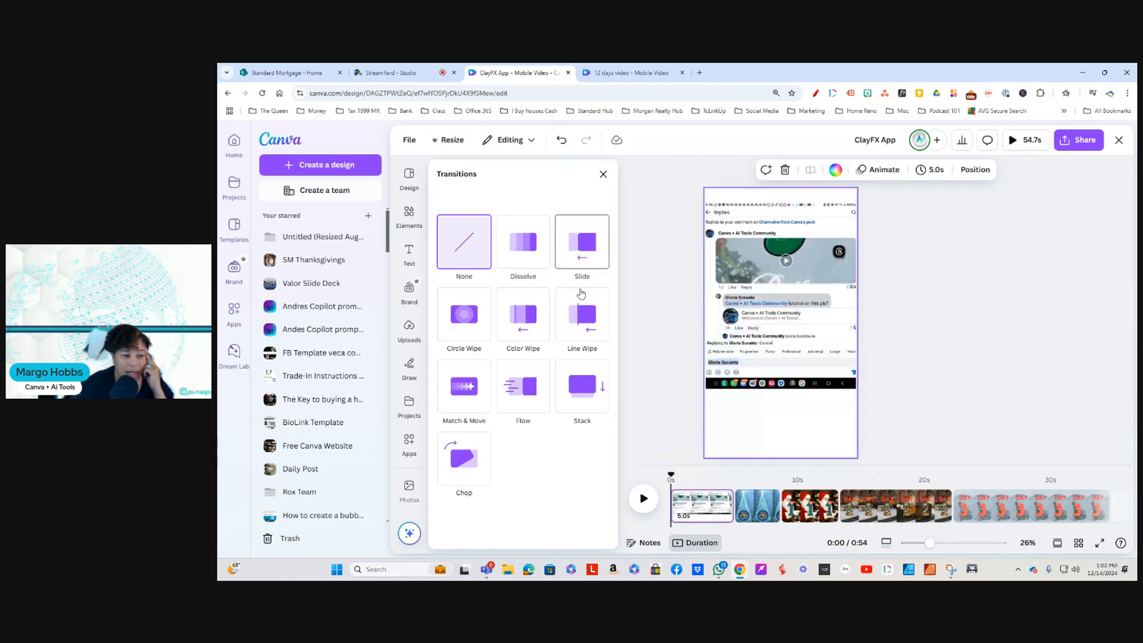
click(467, 390)
scroll(557, 496, down, 2)
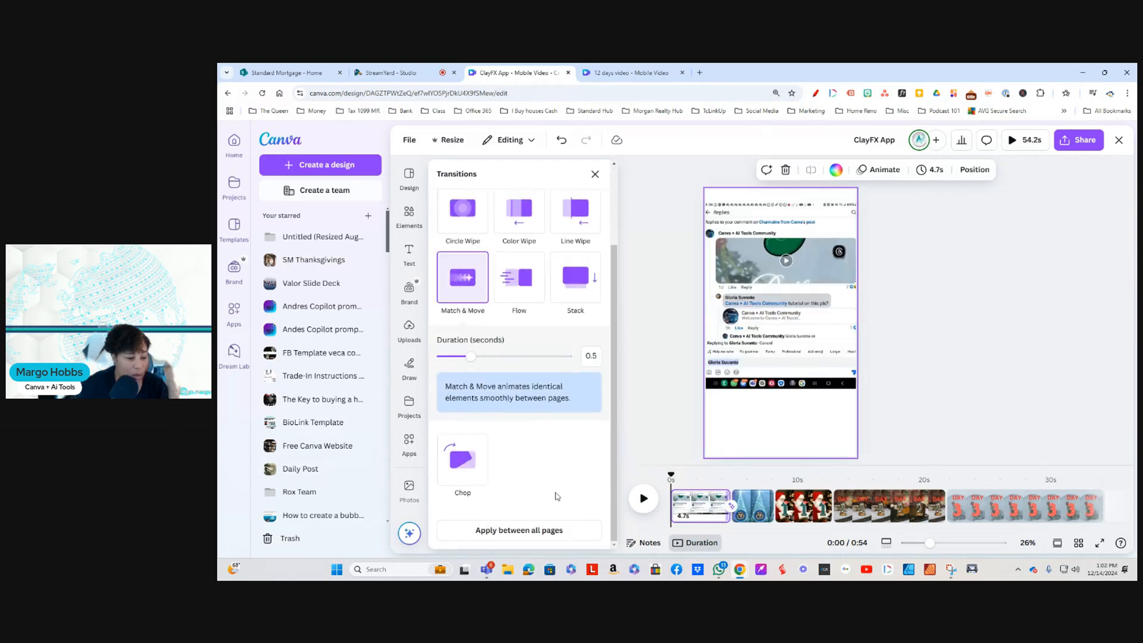
click(508, 531)
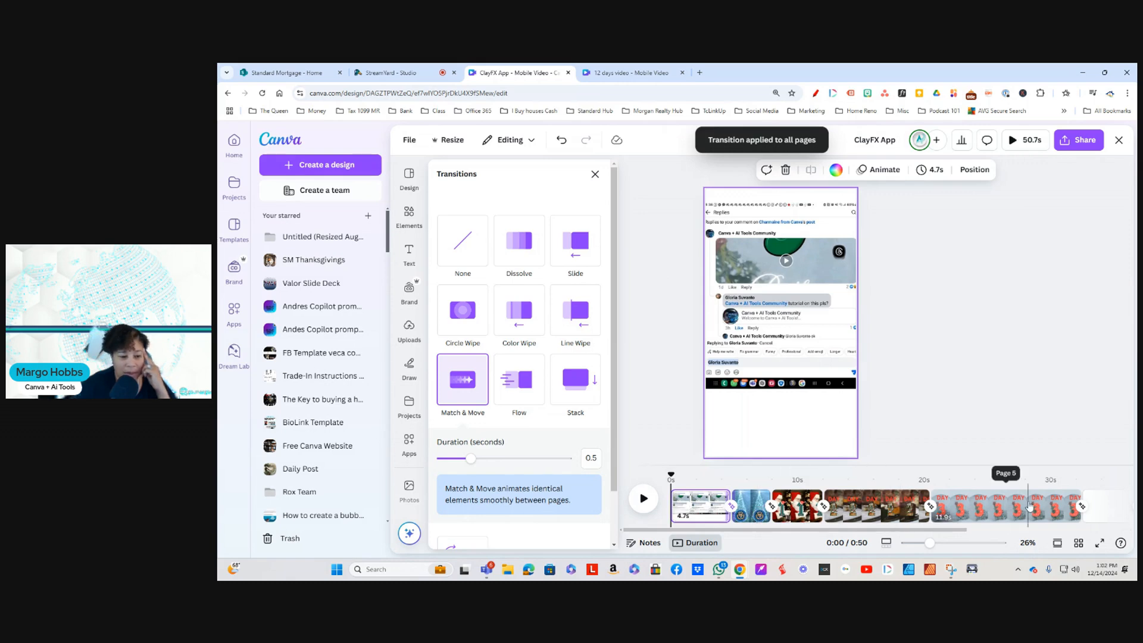
Step: Play the video from the start of the blue tree page through the snow globe page to check the transitions
drag(669, 475, 733, 479)
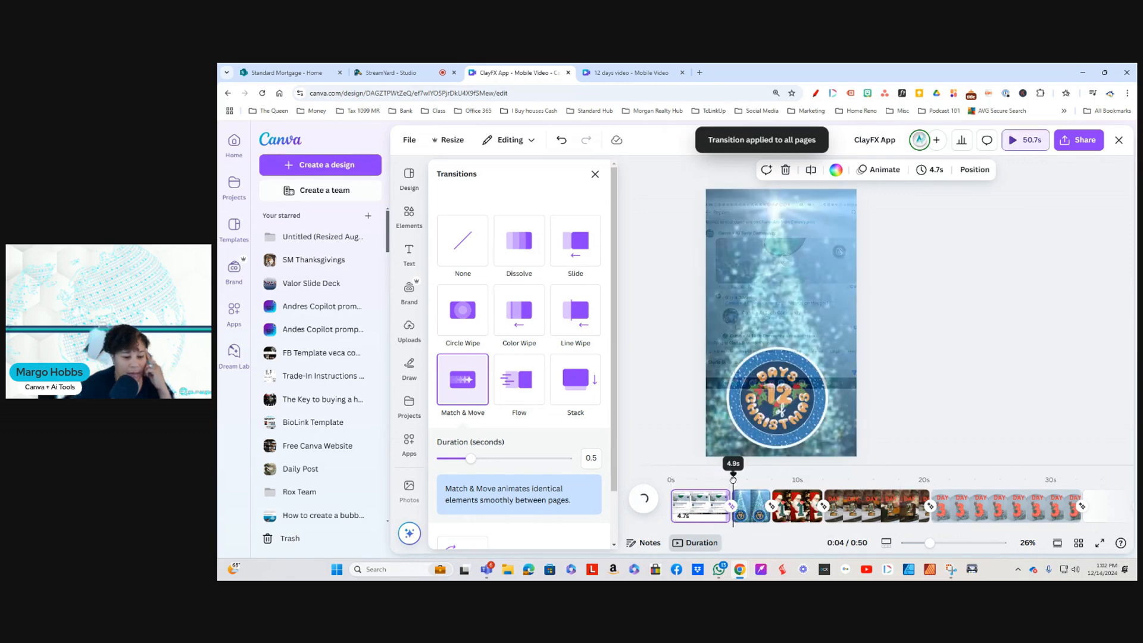
click(639, 503)
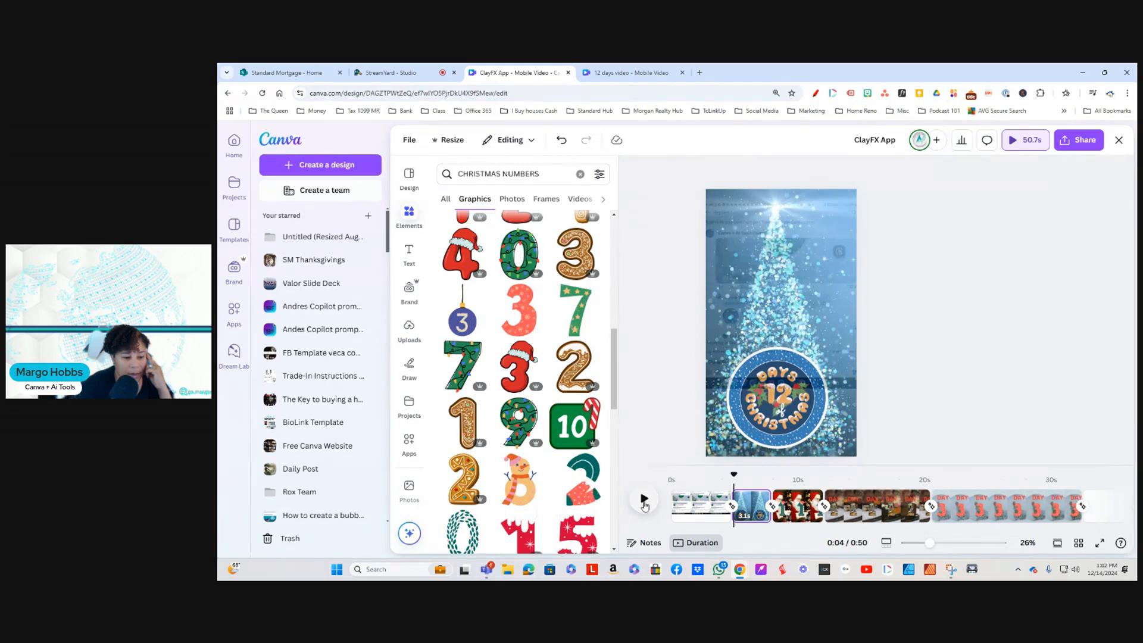
click(644, 501)
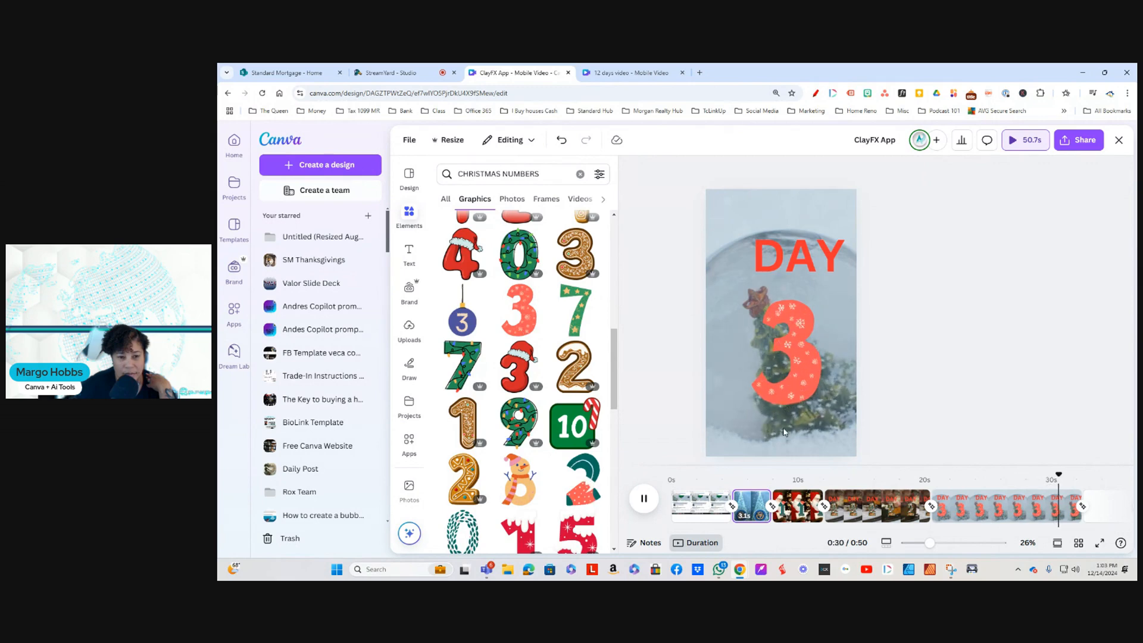
Step: Trim the snow globe page's background video to 3.5 seconds, shortening its end and slightly cutting its start
click(994, 507)
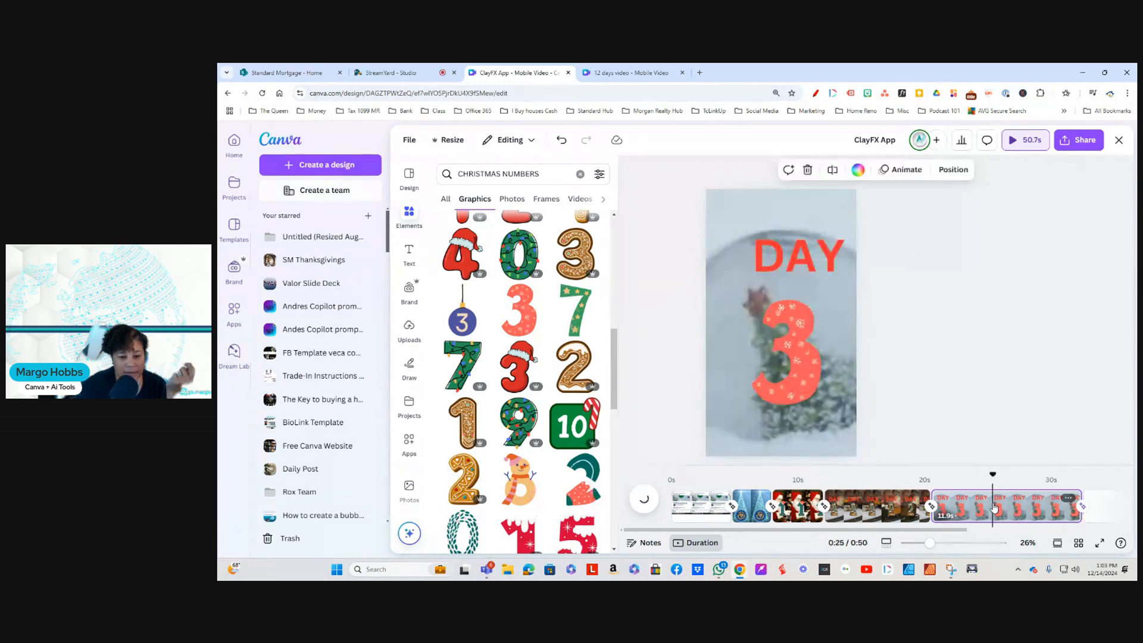
click(1025, 507)
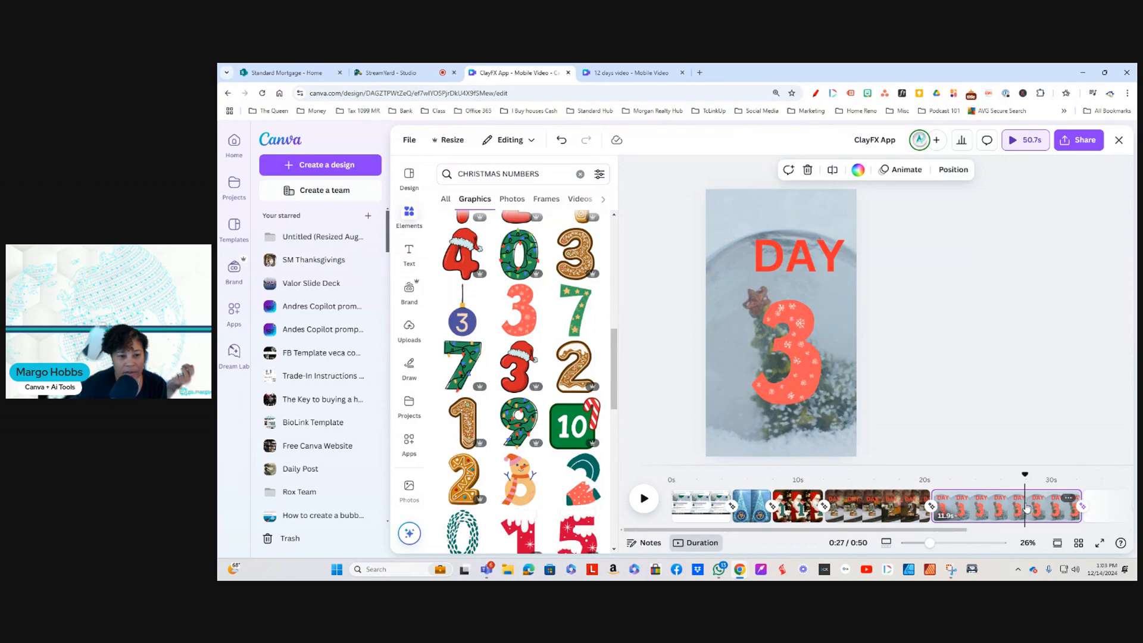
mouse_move(742, 216)
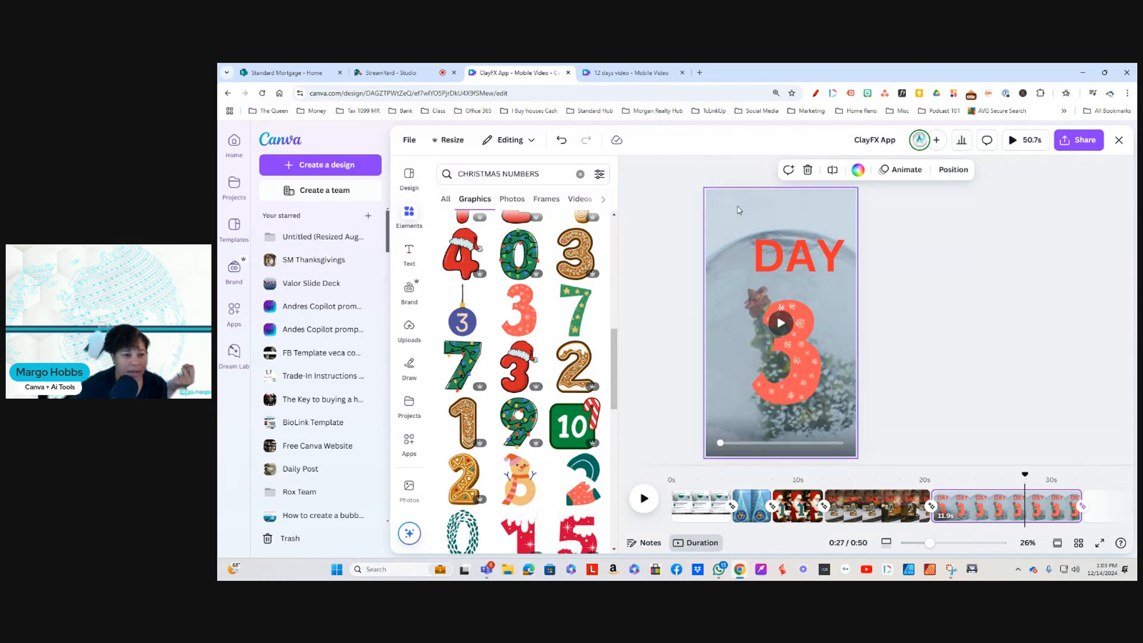
click(723, 204)
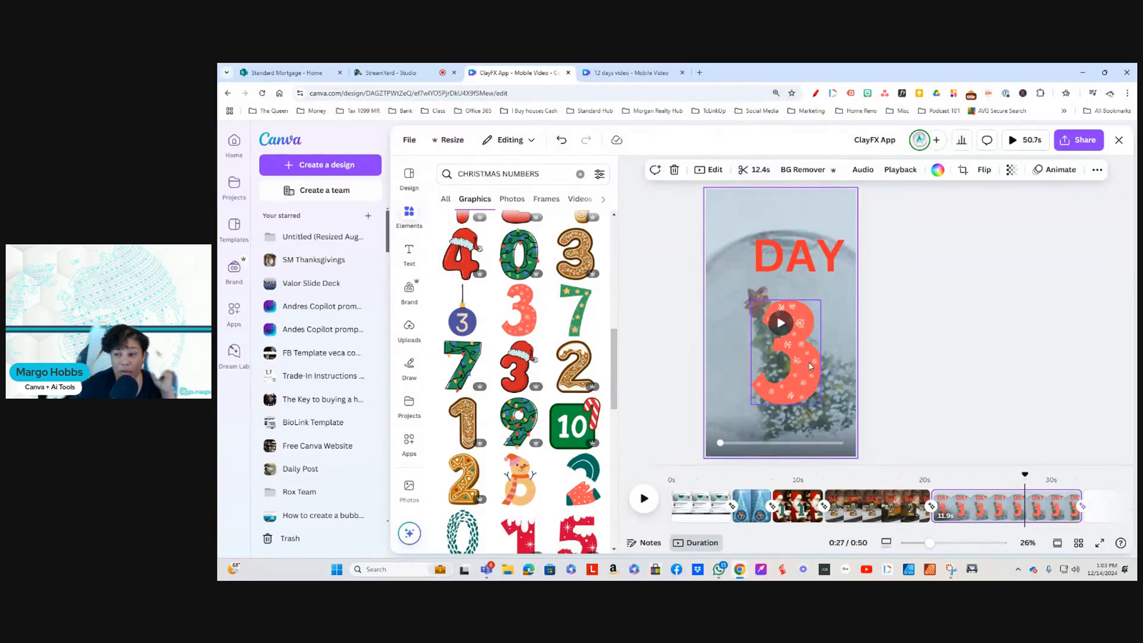
click(757, 170)
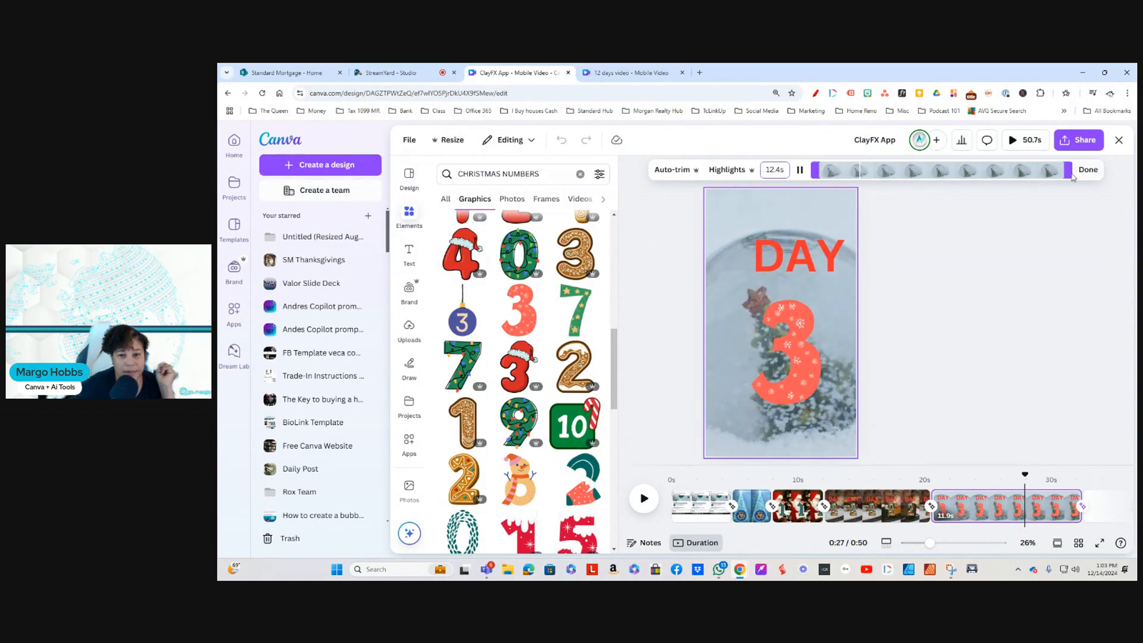
drag(1068, 171, 894, 177)
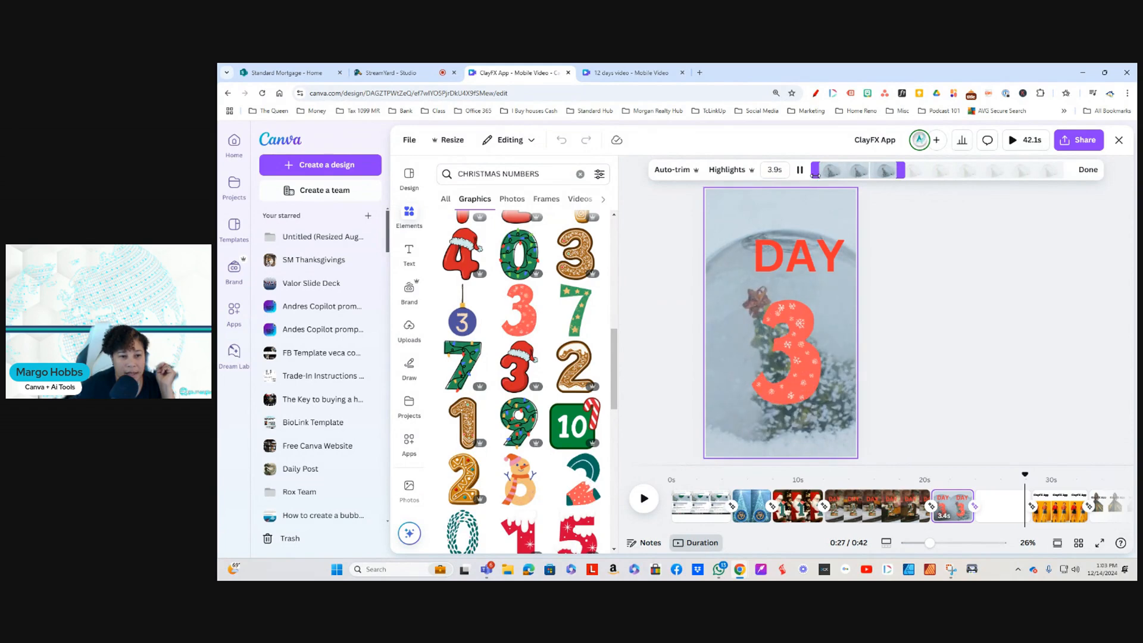
drag(813, 171, 823, 177)
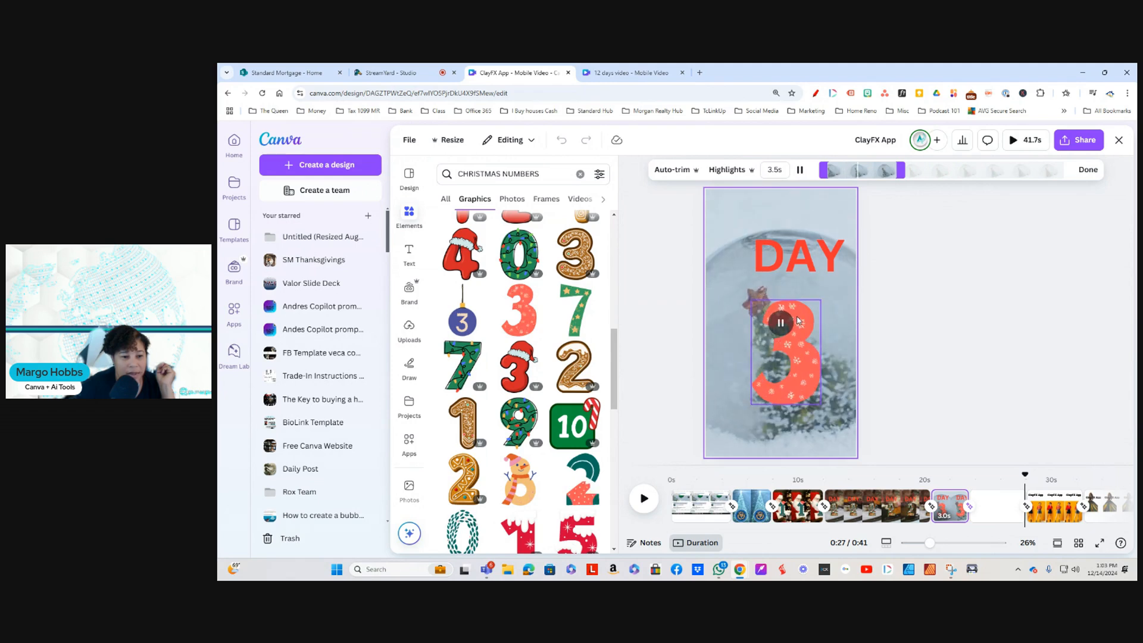
click(798, 379)
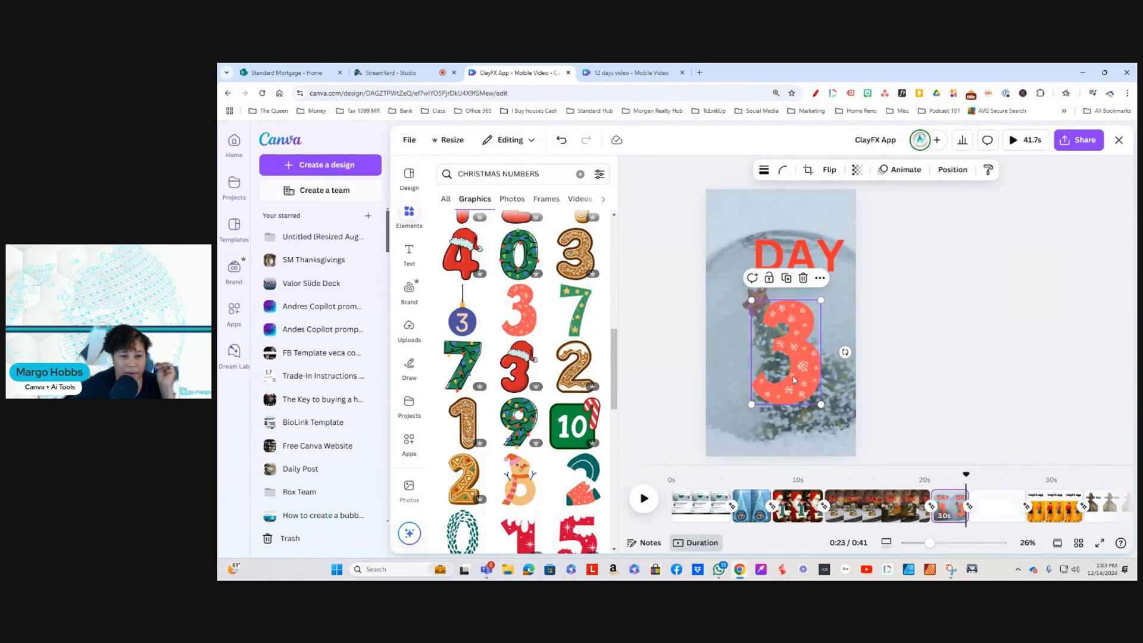
Step: Play back the trimmed snow globe page from its opening transition
click(727, 225)
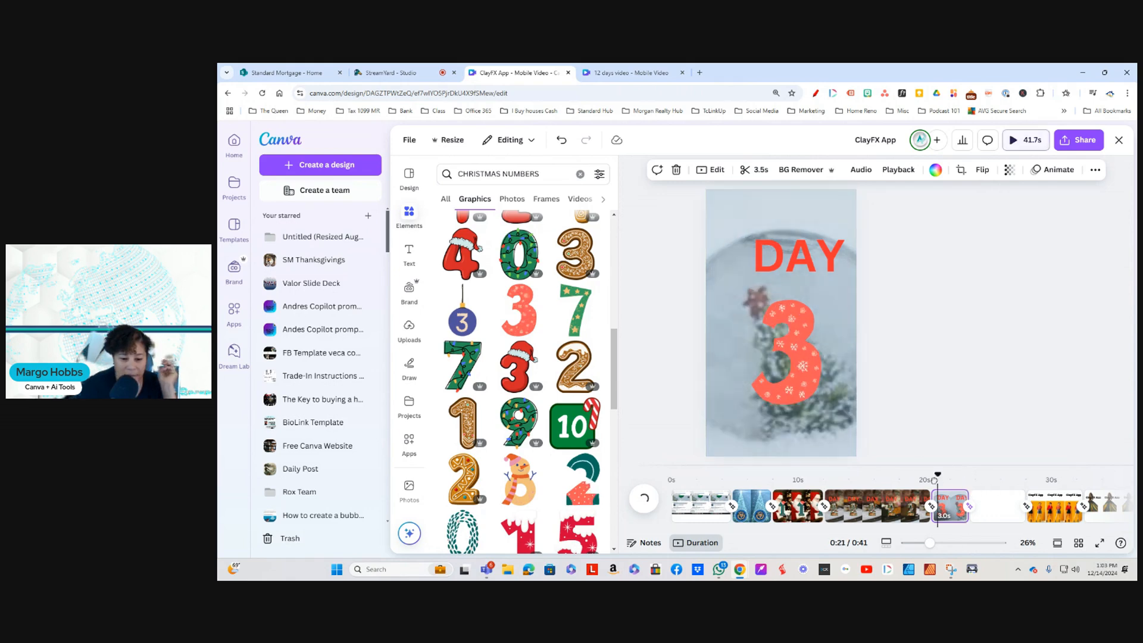
drag(965, 475, 931, 480)
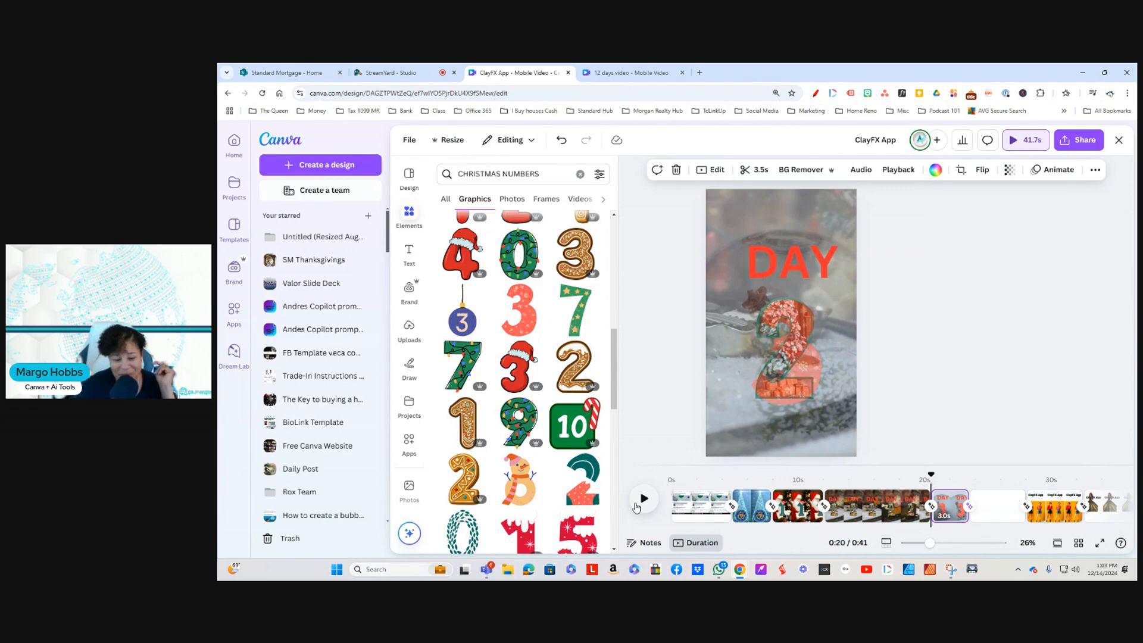
click(644, 500)
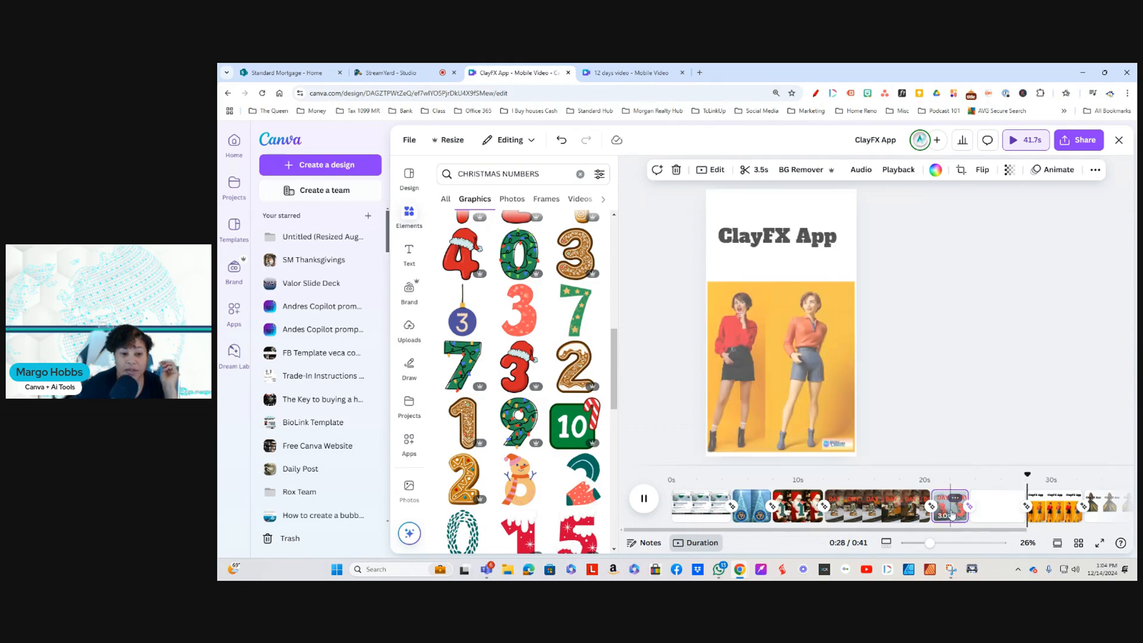
Step: Extend the end of the DAY 3 snow globe page's background video so the trimmed clip lasts 5.0 seconds
click(951, 515)
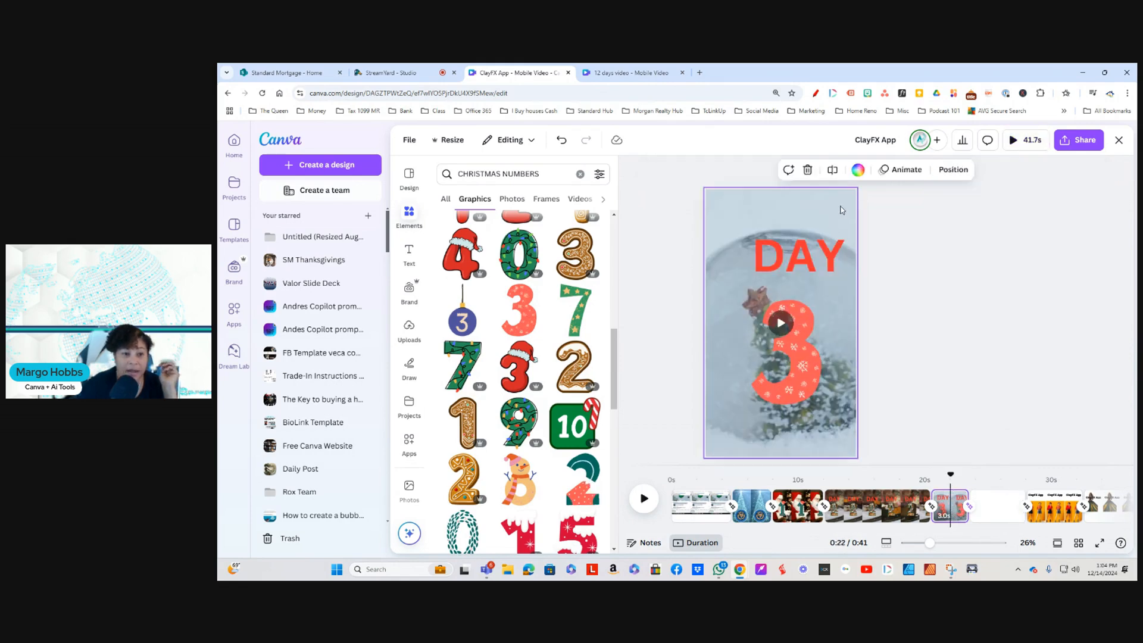
click(736, 206)
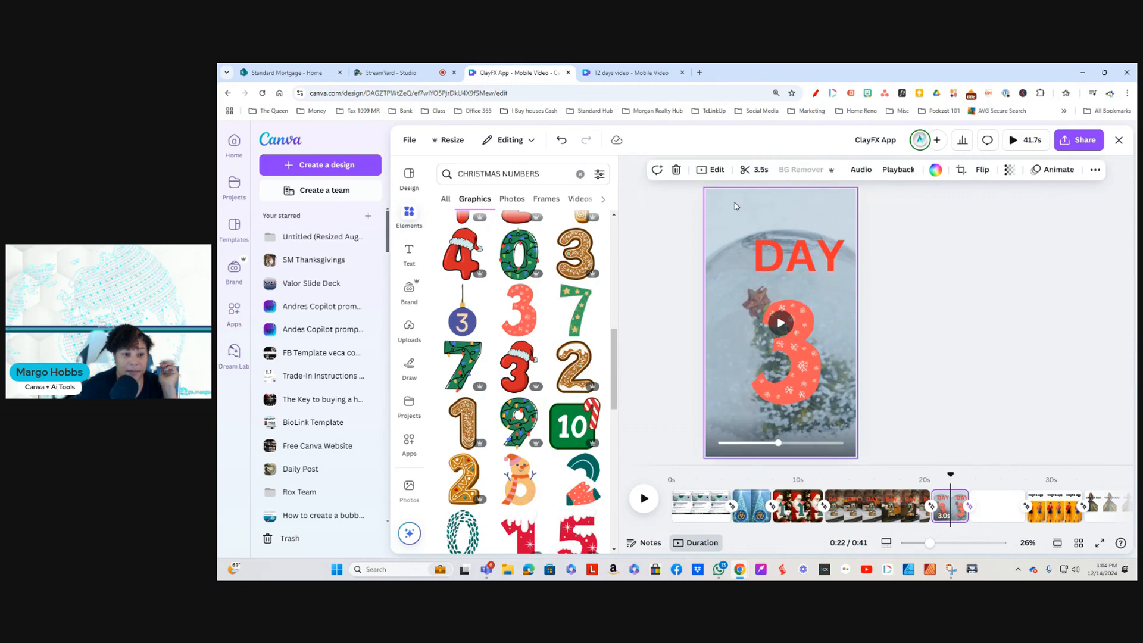
click(760, 171)
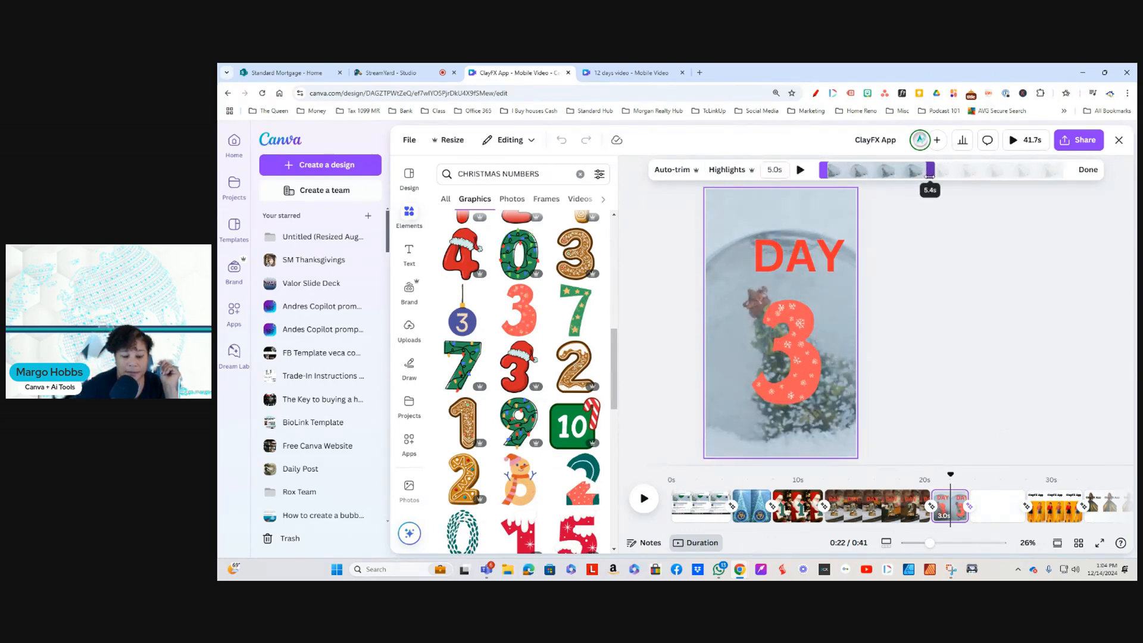
drag(929, 172, 931, 172)
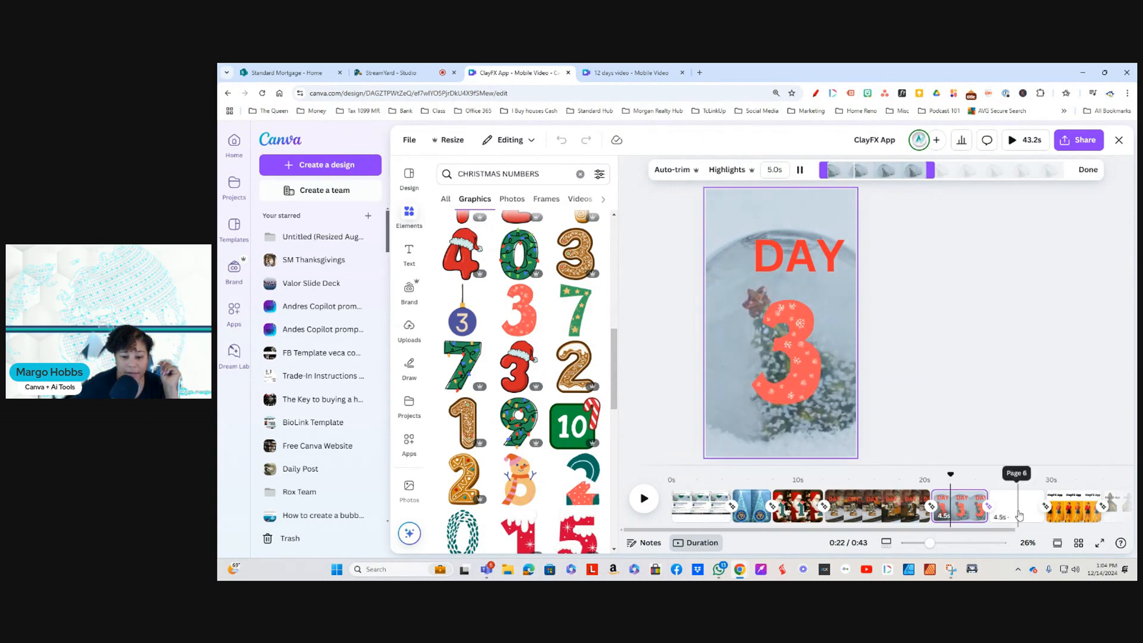
Step: Play the whole video from the start of the first page to check the pages and transitions
click(702, 507)
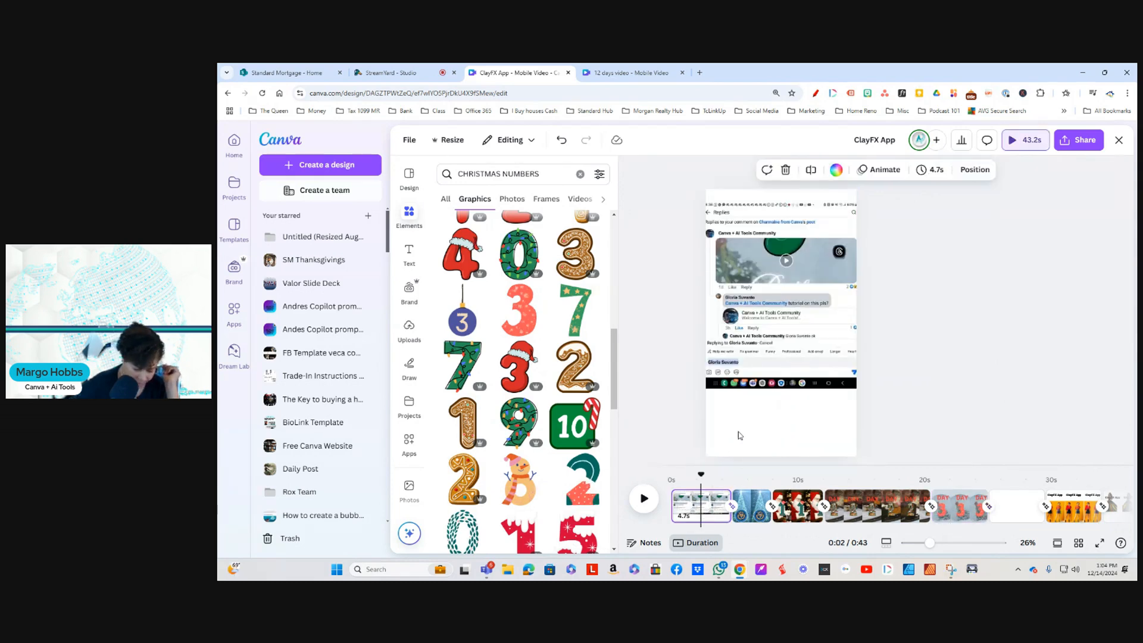
drag(700, 474, 670, 477)
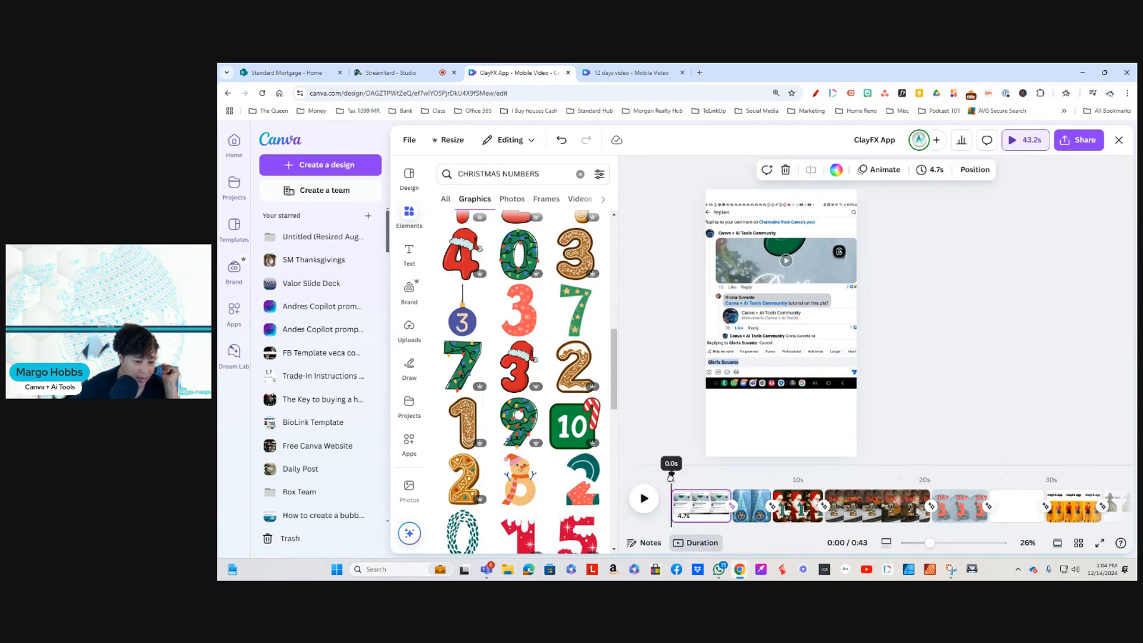
click(650, 503)
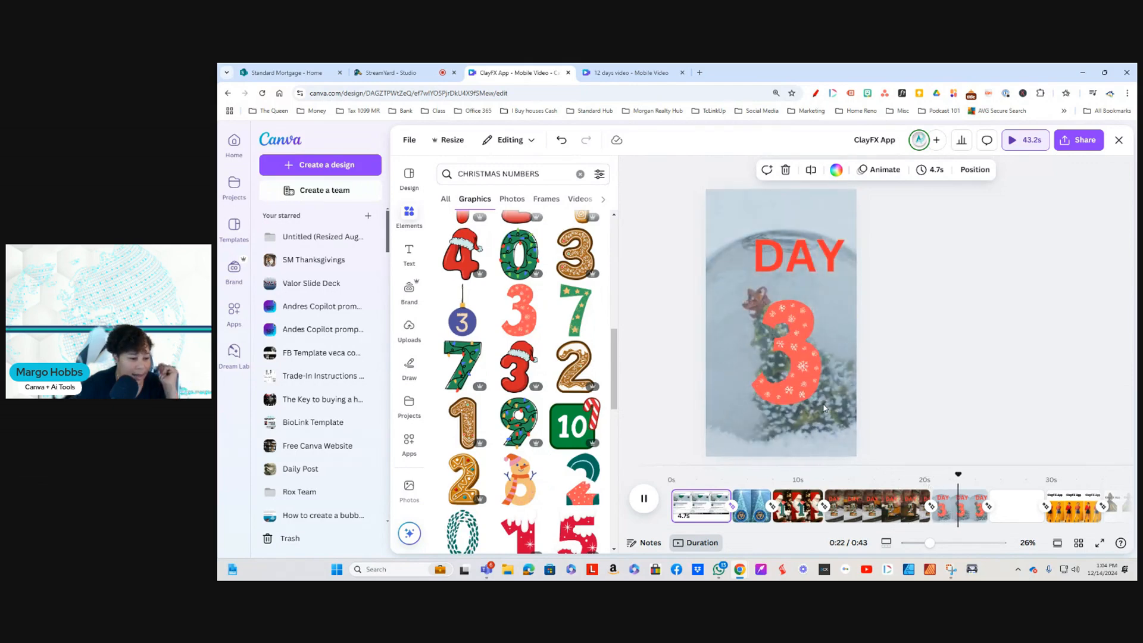
Step: Replace the Christmas numbers search with an elements search for "gingerbread man"
scroll(531, 418, down, 8)
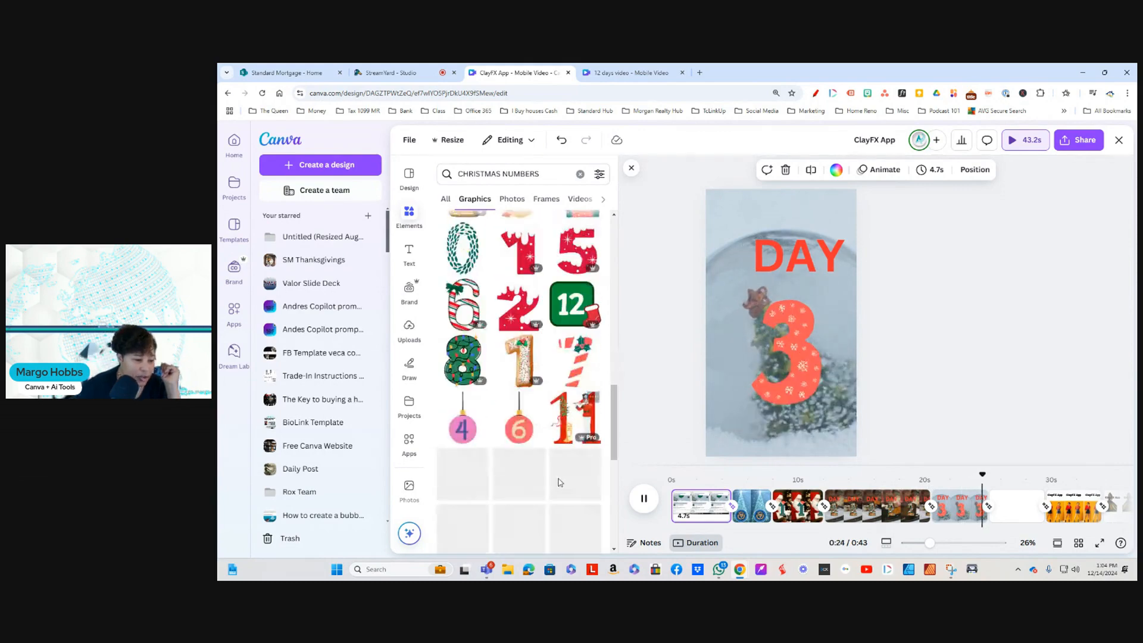
scroll(532, 245, up, 1)
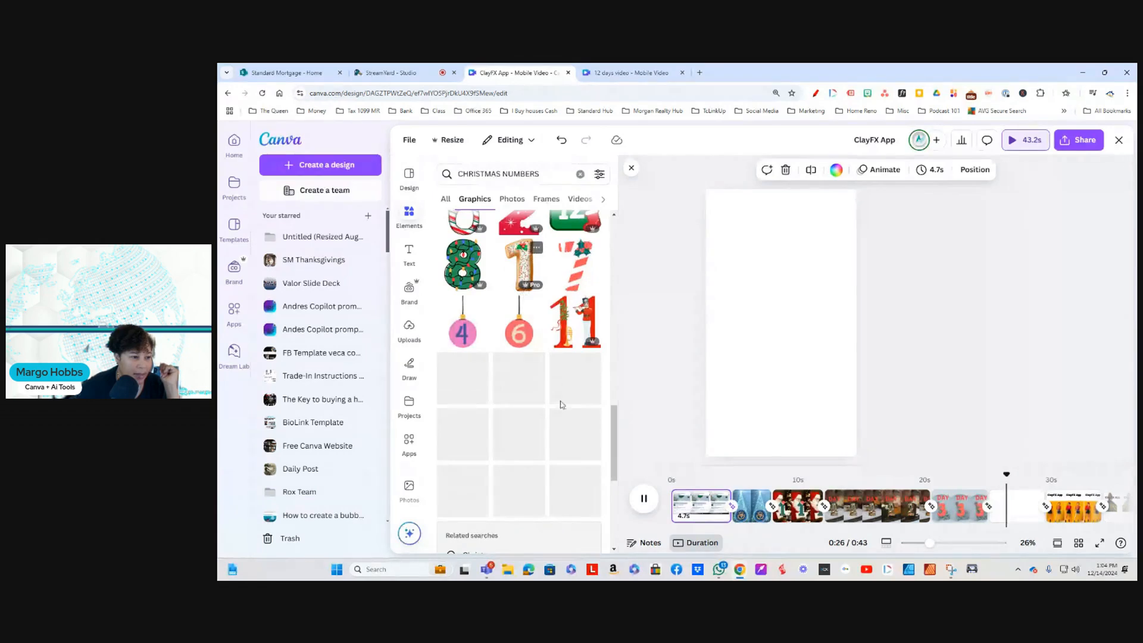
click(579, 174)
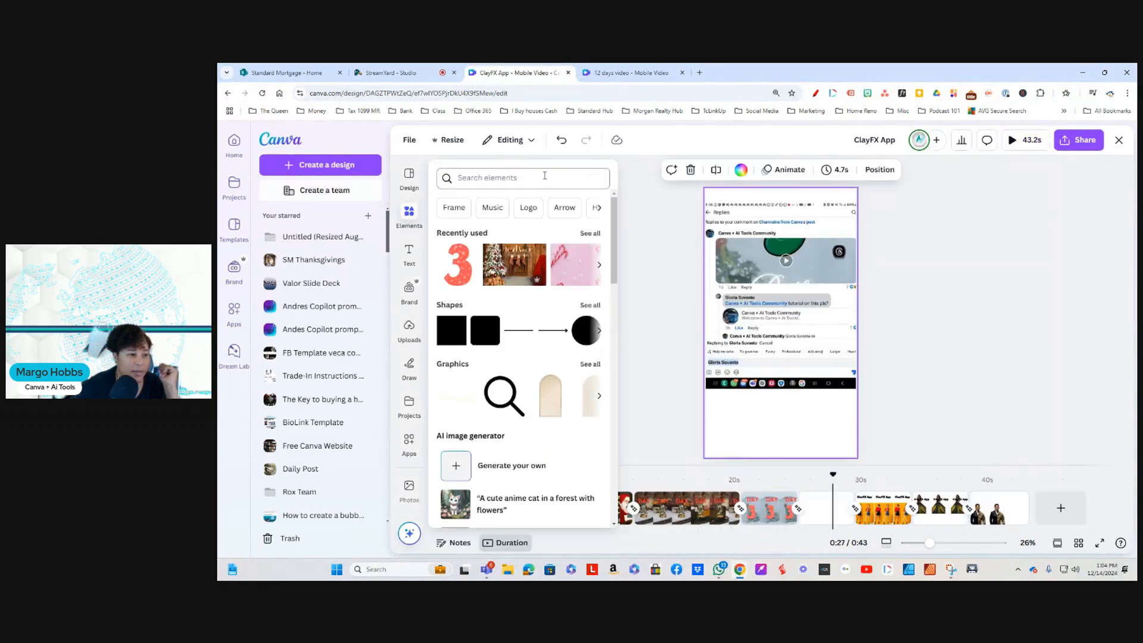
click(543, 176)
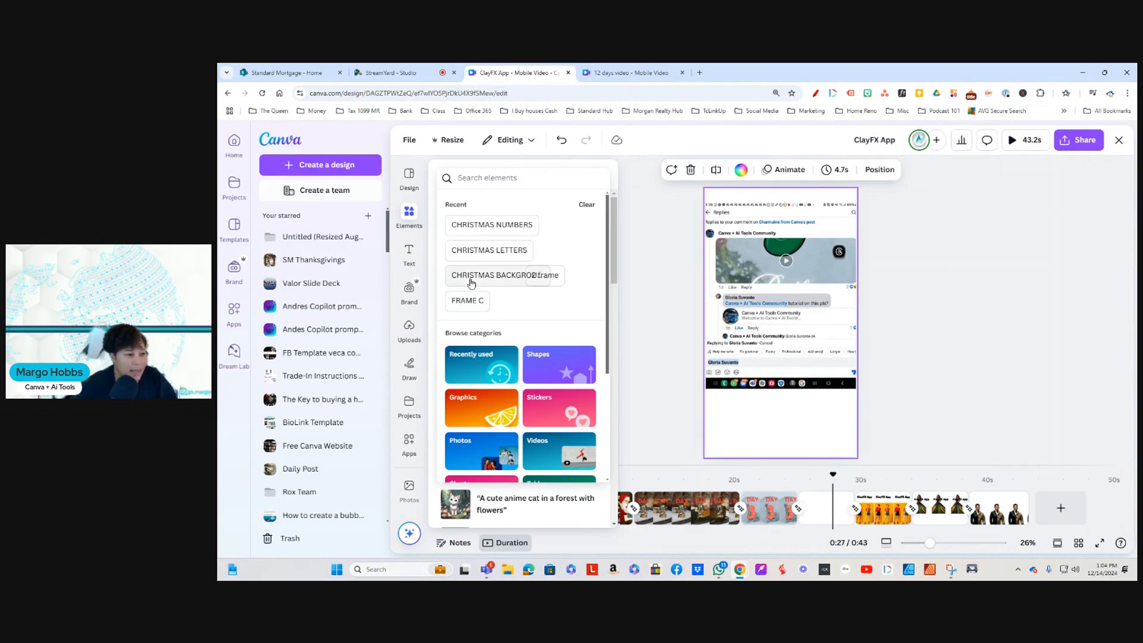
click(533, 179)
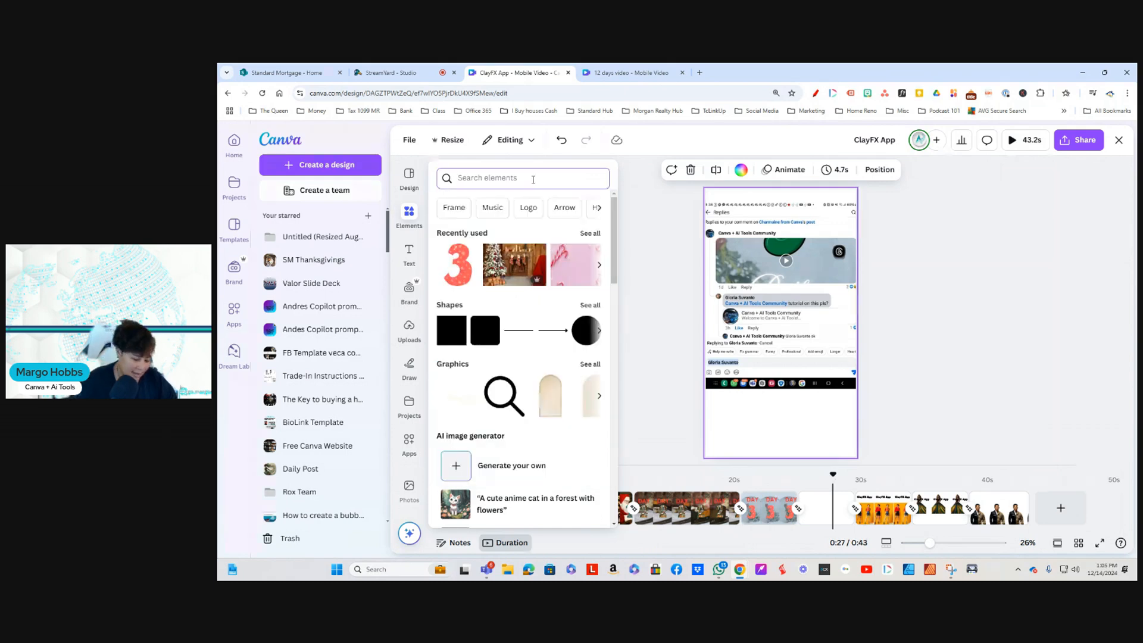
text(GI)
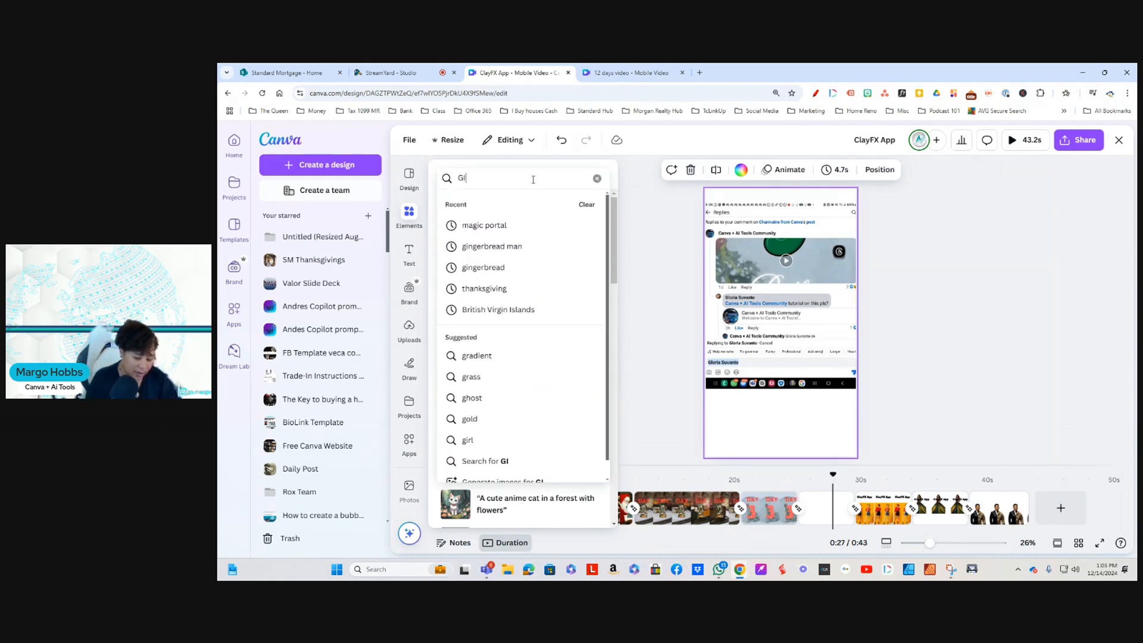
text(NGERBREAD)
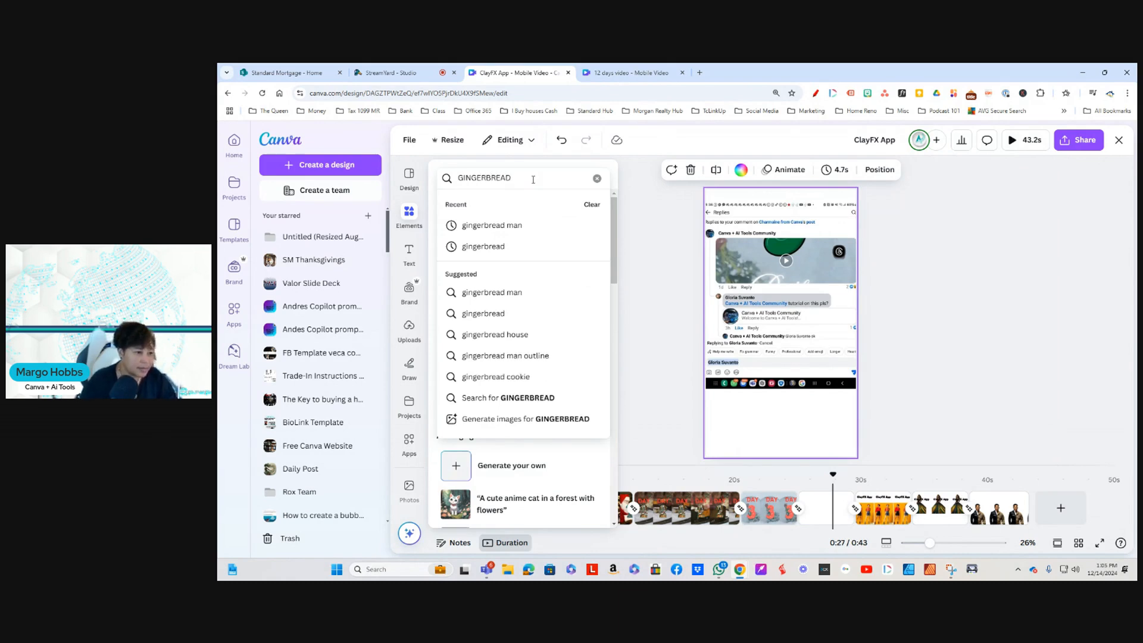
click(526, 226)
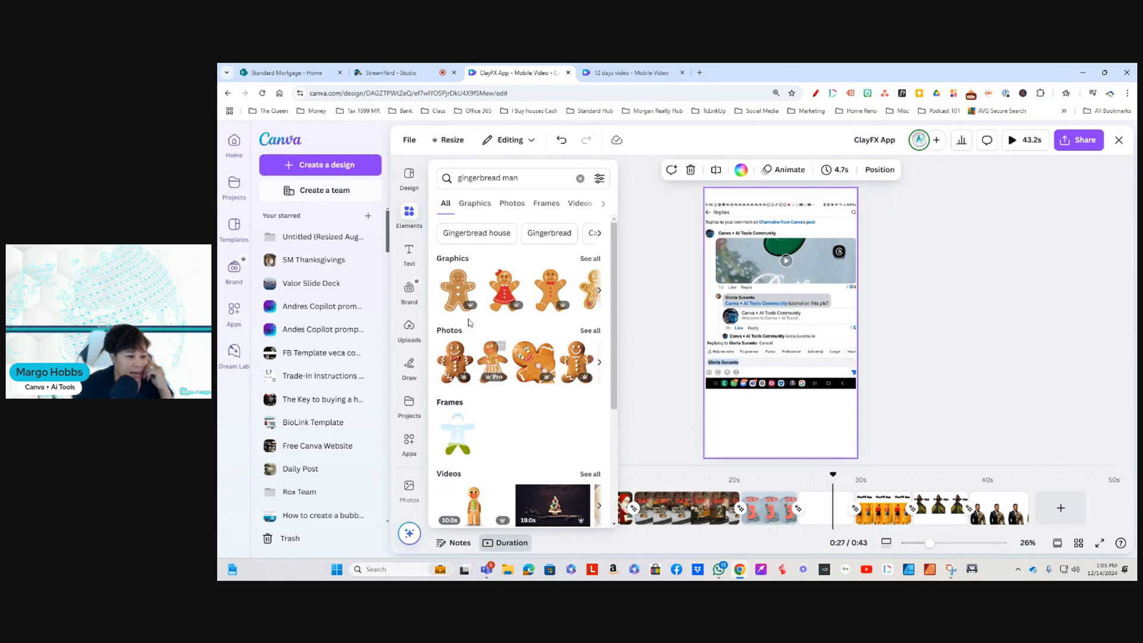
Step: Add the winking gingerbread man graphic with the red bow tie to the first page and shrink it to a small figure at the page's lower left
scroll(519, 424, down, 2)
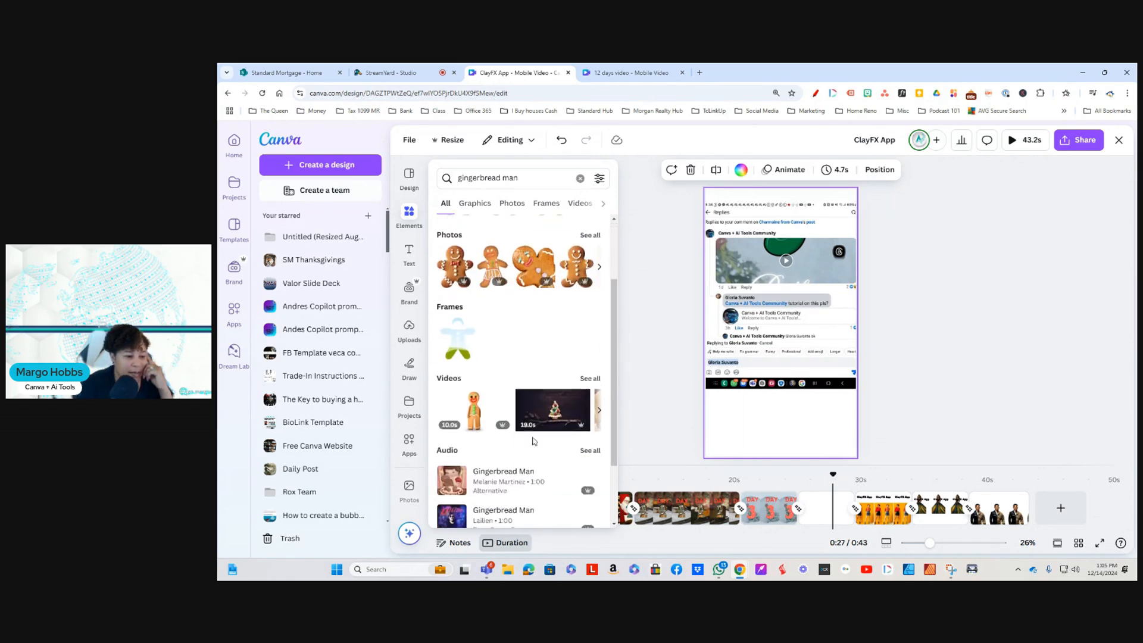
scroll(556, 416, up, 2)
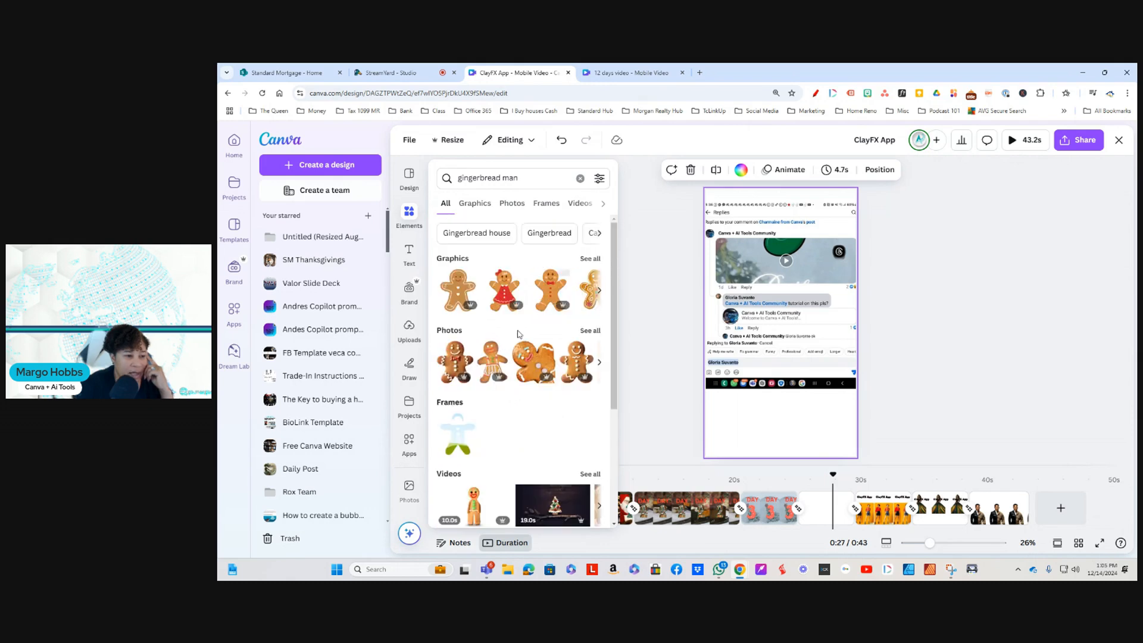
click(593, 260)
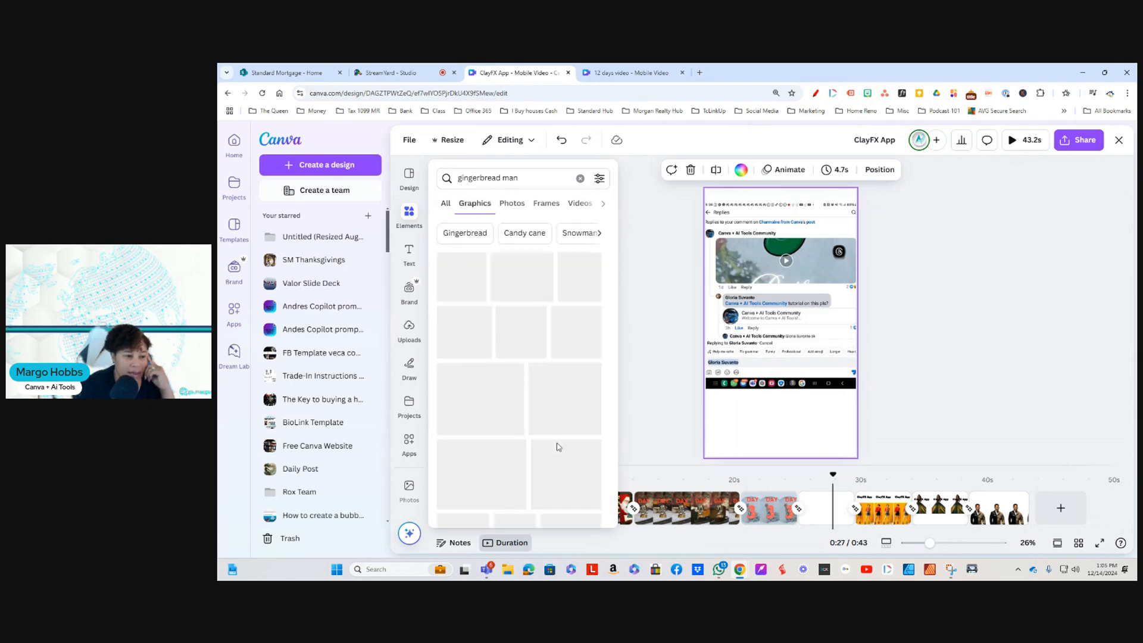
scroll(534, 489, down, 6)
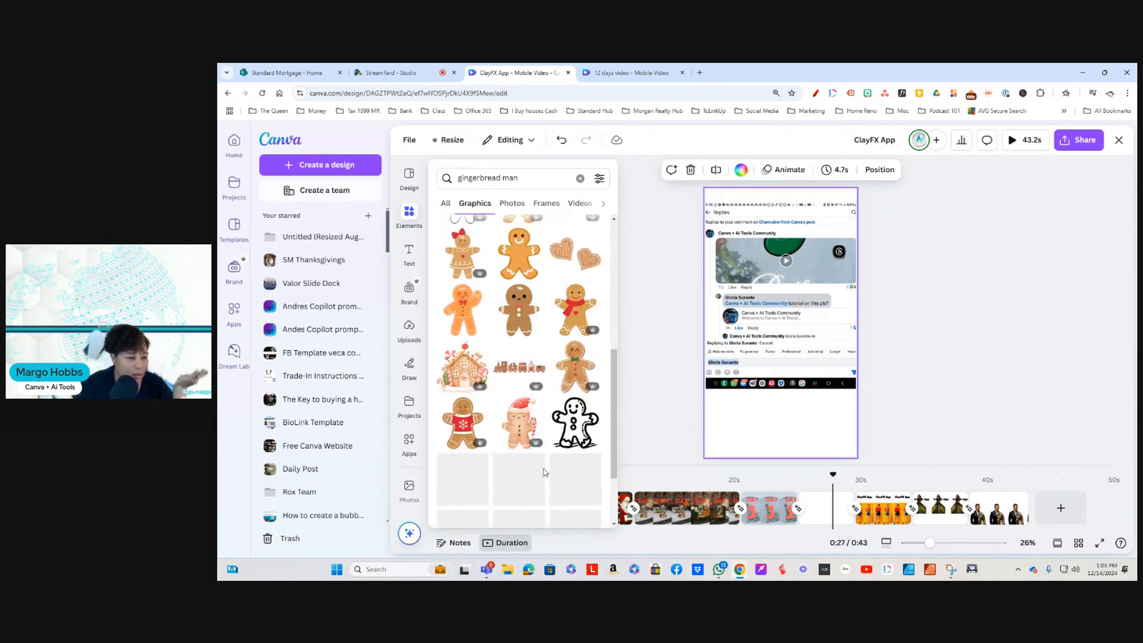
scroll(544, 472, down, 2)
scroll(544, 472, down, 5)
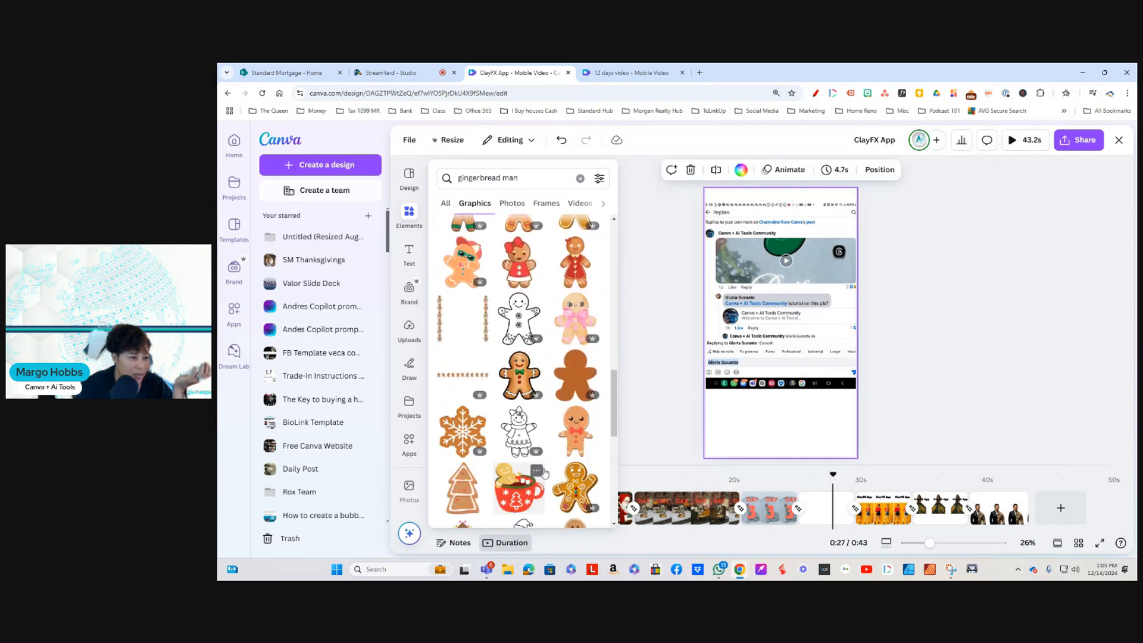
scroll(575, 383, down, 1)
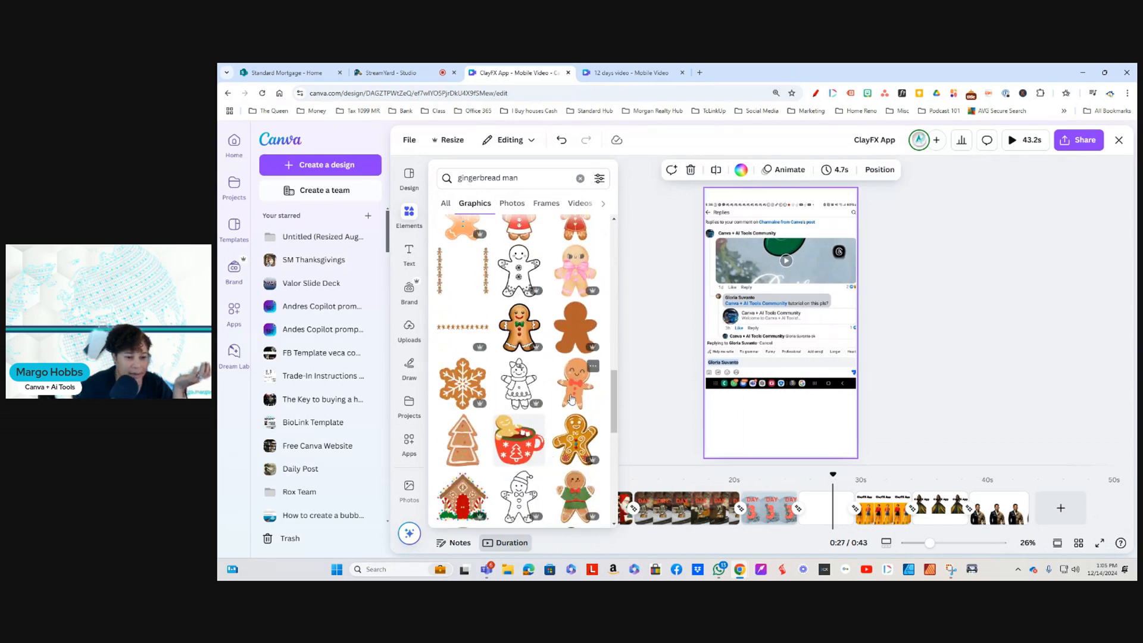
click(574, 393)
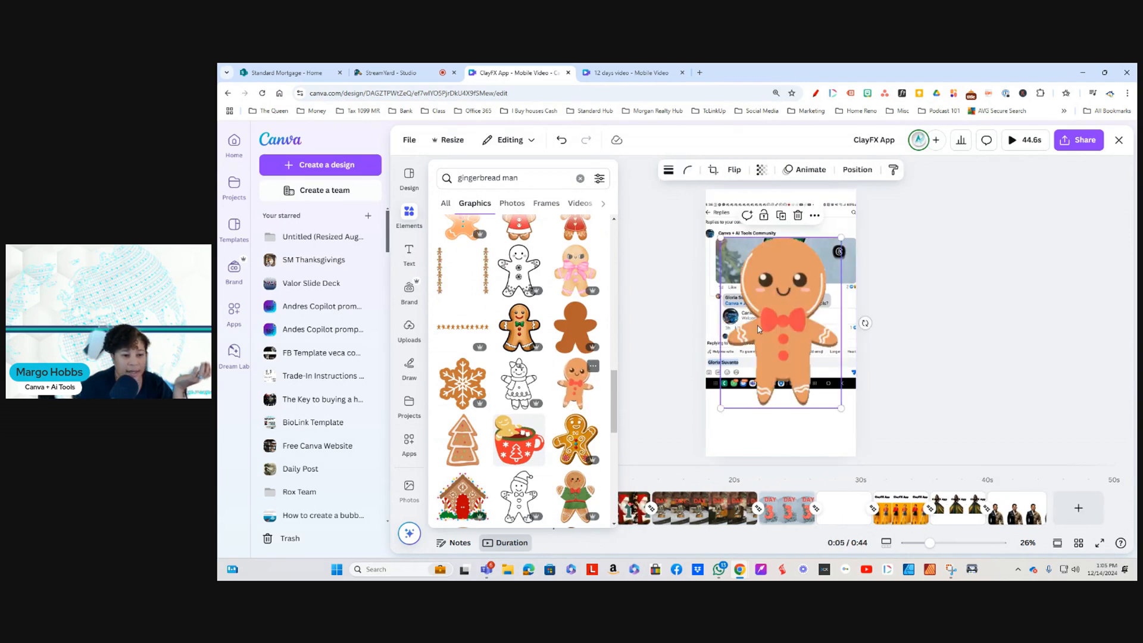
drag(842, 235, 751, 337)
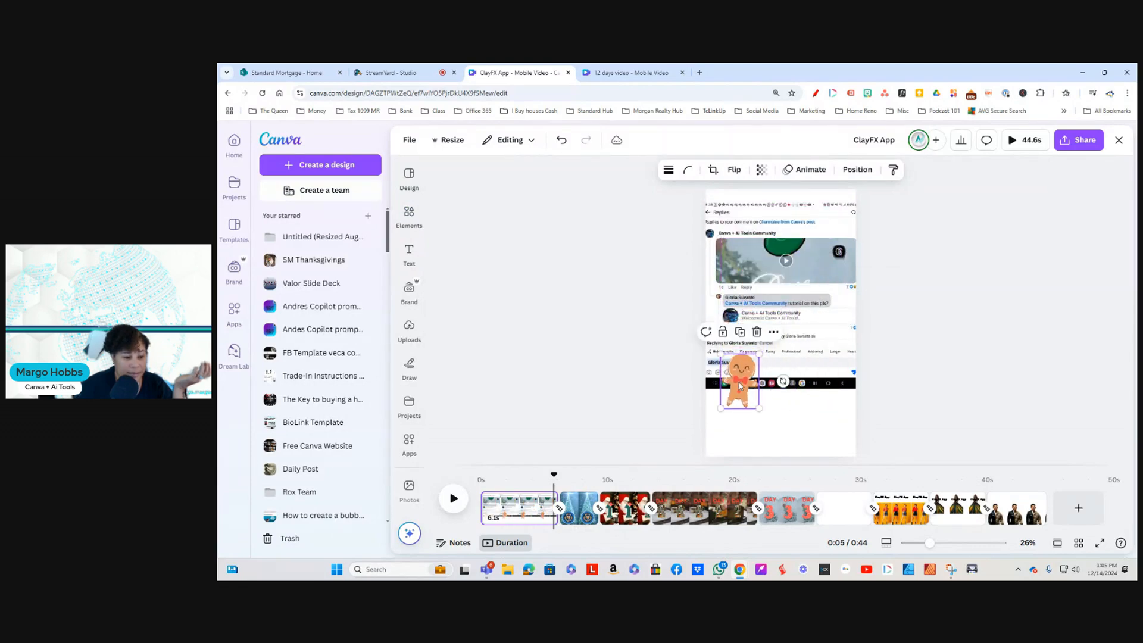